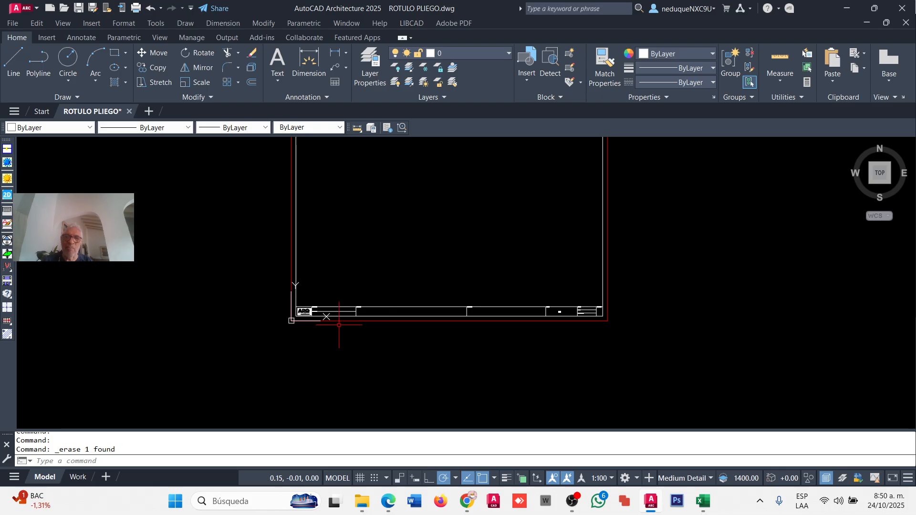
- Examine the overall sheet layout, including its border, inner frame and the title block strip along the lower edge
scroll(334, 325, "up", 5)
scroll(329, 360, "down", 8)
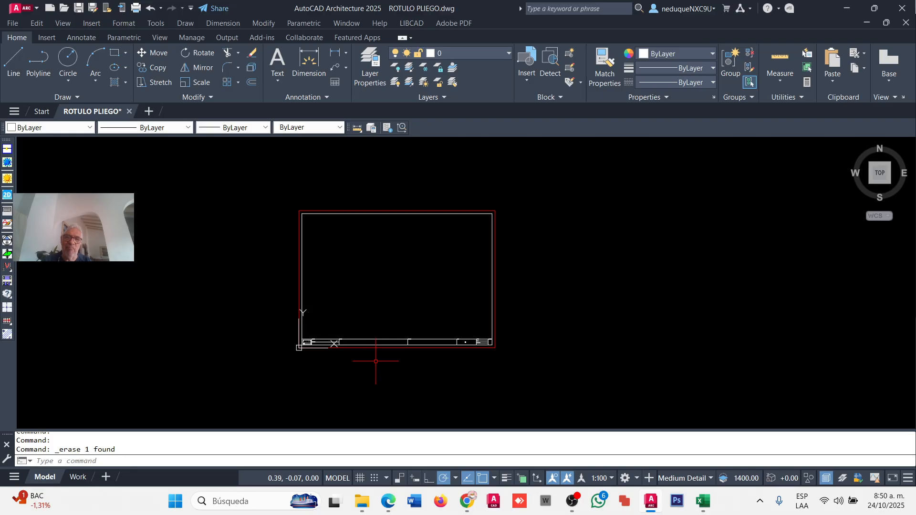
scroll(362, 345, "up", 4)
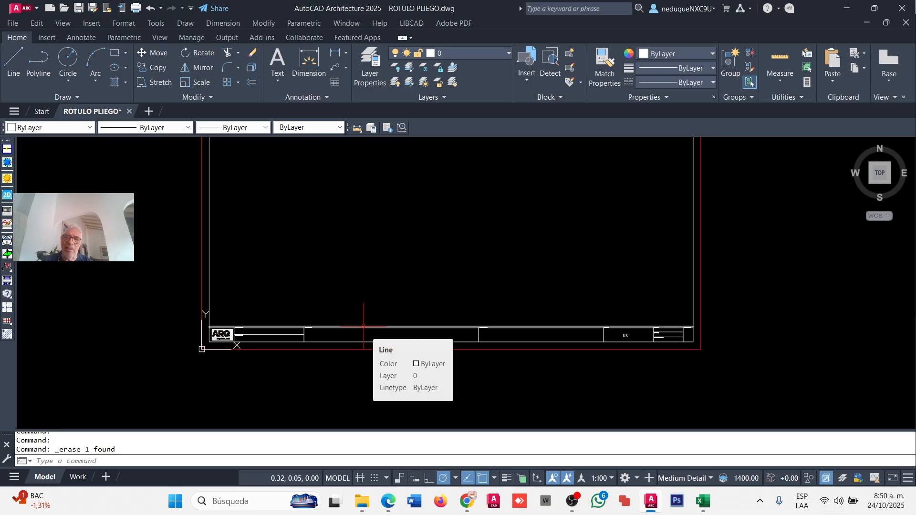
scroll(363, 326, "down", 4)
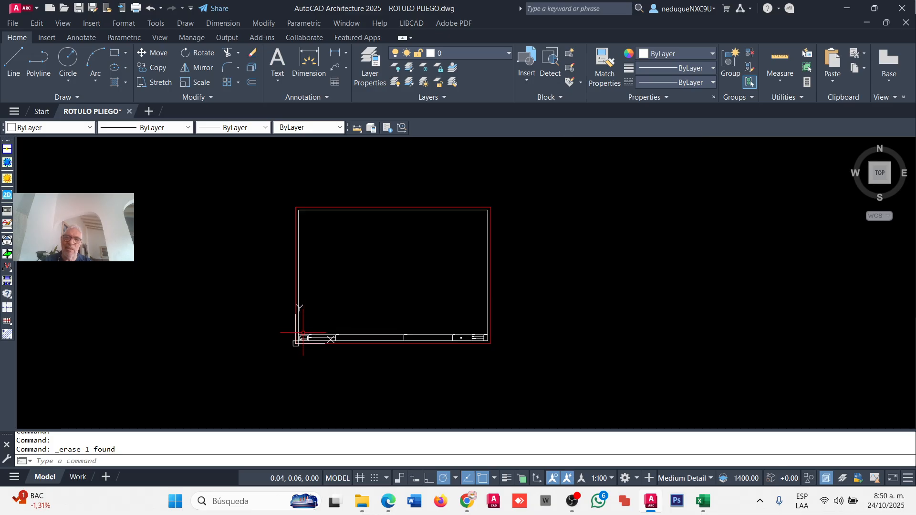
scroll(317, 353, "up", 4)
scroll(303, 316, "down", 4)
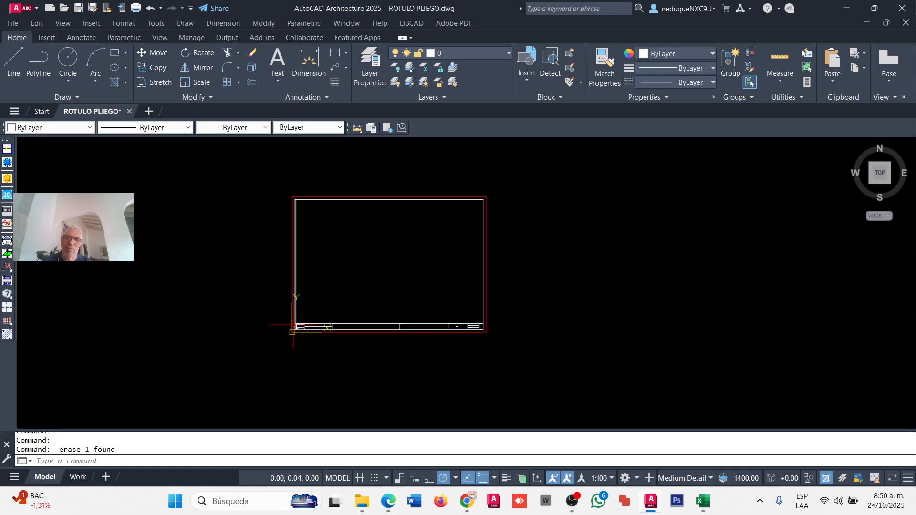
scroll(475, 322, "up", 3)
scroll(475, 322, "down", 6)
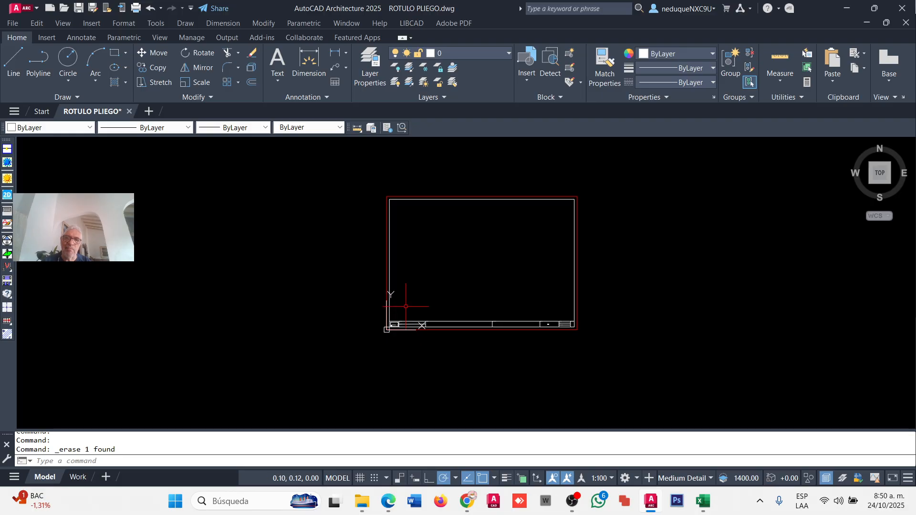
scroll(386, 295, "down", 4)
middle_click_drag(387, 294, 397, 230)
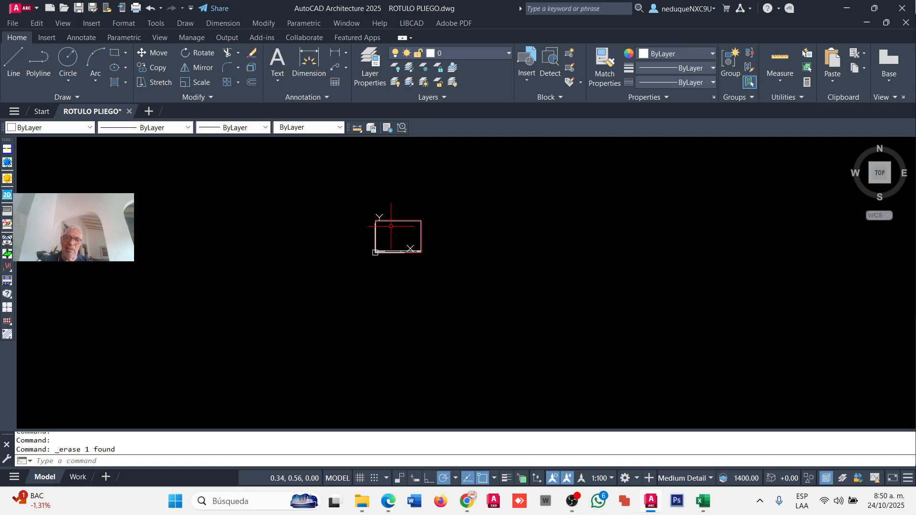
scroll(397, 230, "up", 3)
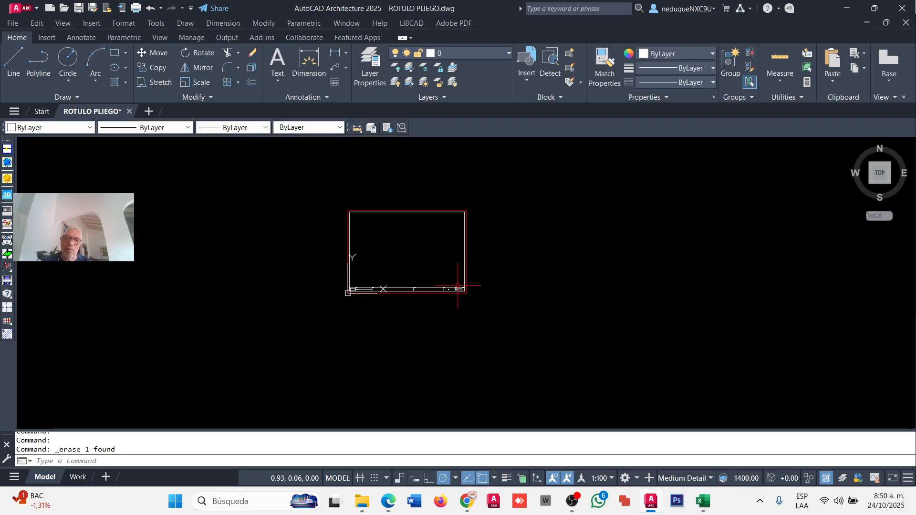
- Examine the title block's logo and its PROYECTO, PROMOTOR, DISEÑO, ESCALA, FECHA, ARCHIVODWG and PLANO NO. fields
scroll(377, 292, "up", 8)
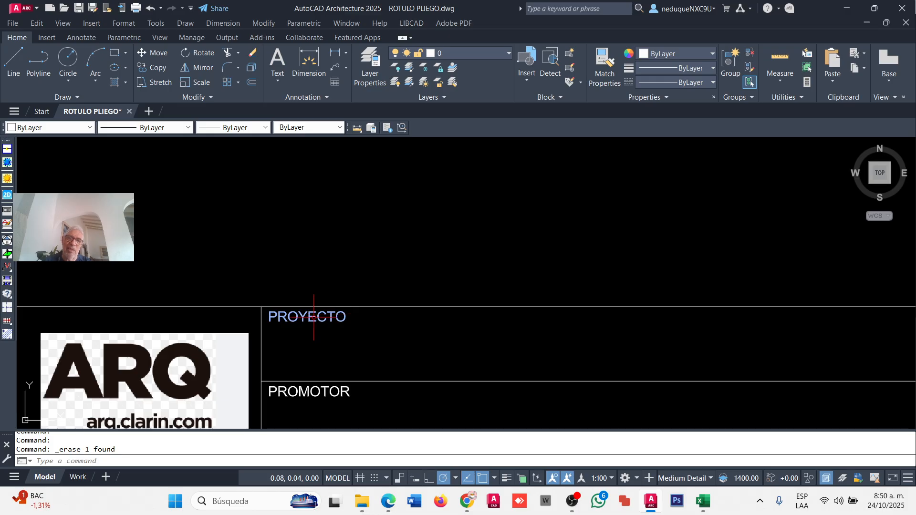
scroll(314, 317, "down", 4)
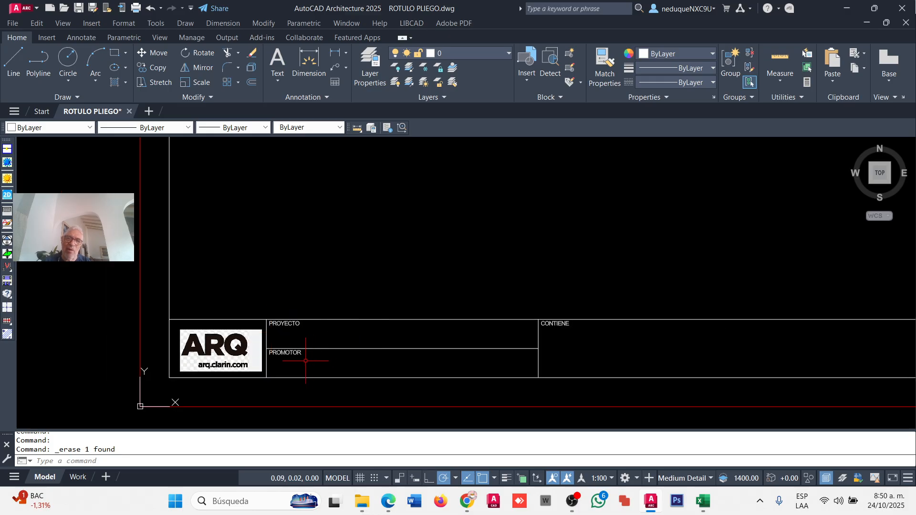
scroll(281, 353, "up", 4)
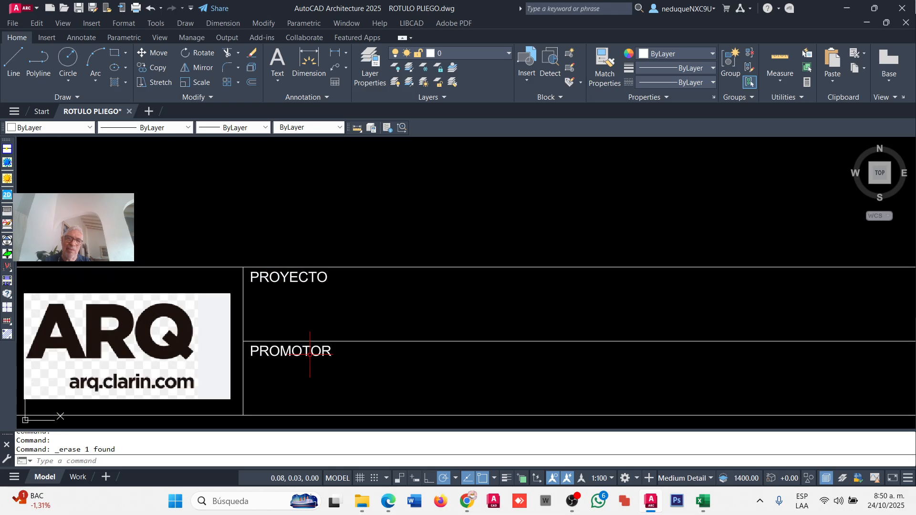
scroll(235, 305, "down", 6)
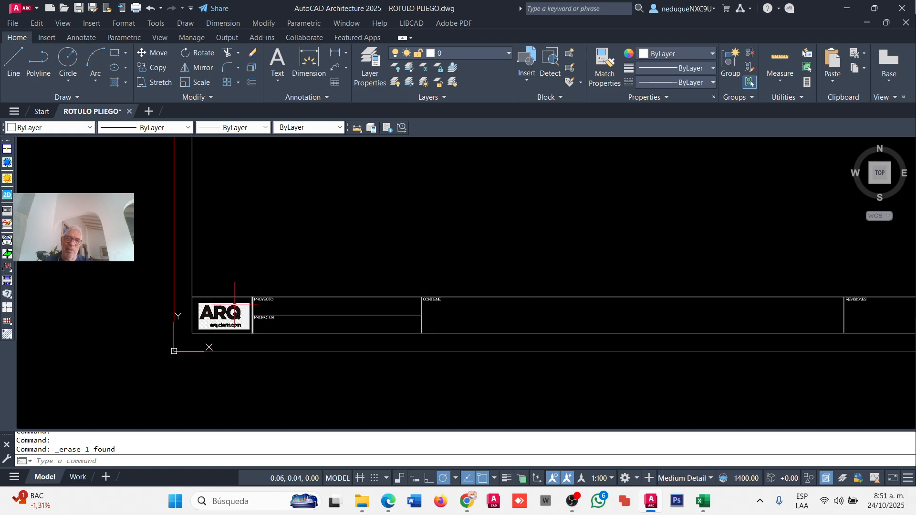
scroll(235, 305, "down", 6)
scroll(552, 296, "up", 4)
scroll(349, 328, "up", 4)
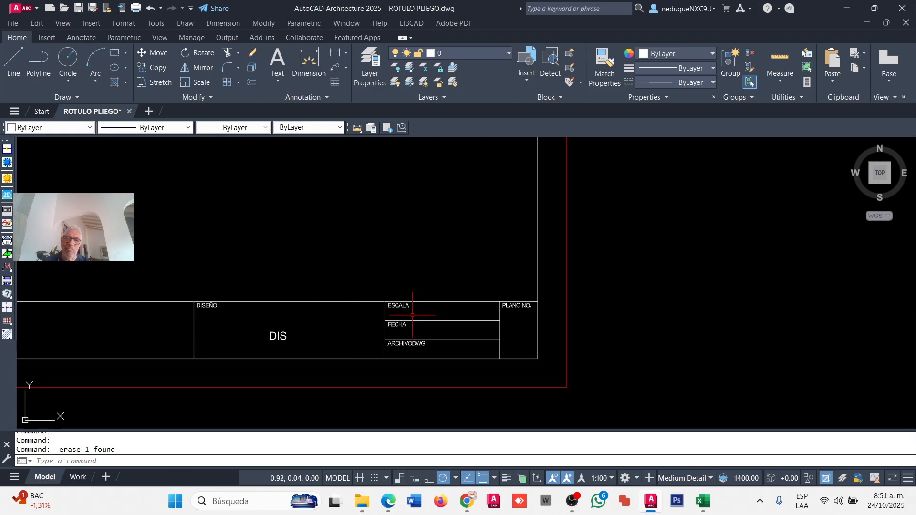
scroll(413, 315, "up", 4)
scroll(467, 262, "down", 7)
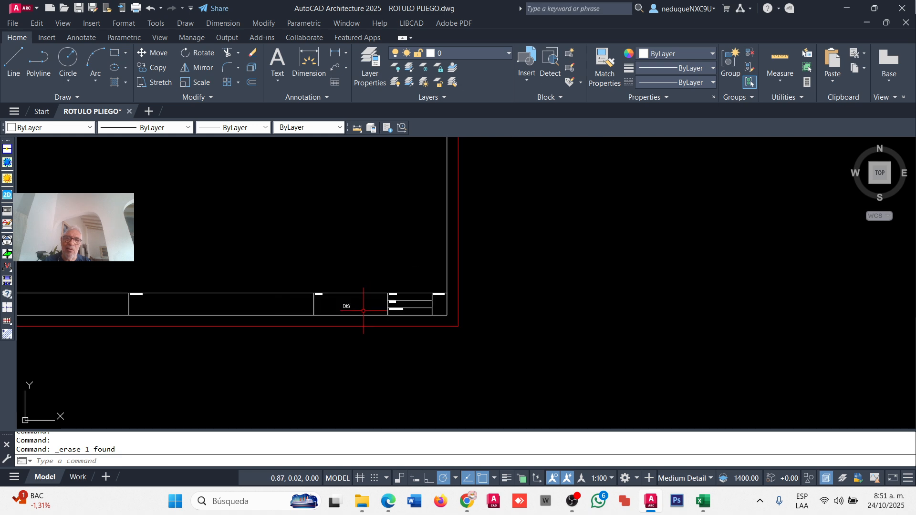
scroll(327, 303, "up", 5)
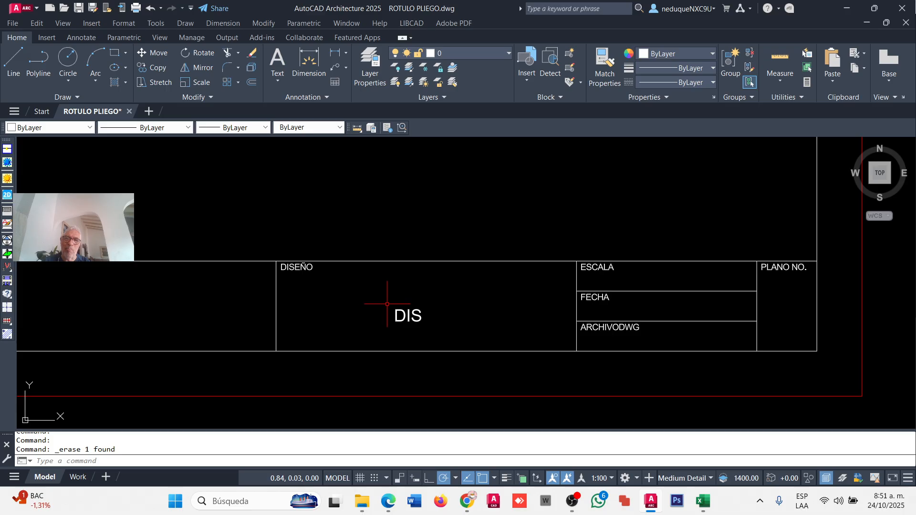
scroll(382, 308, "down", 5)
middle_click_drag(188, 267, 300, 233)
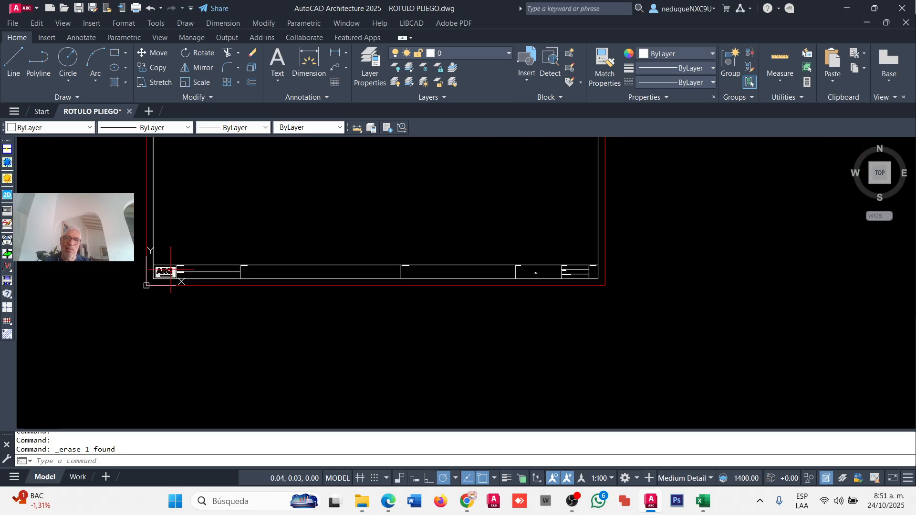
- Compare the title block's PROYECTO, PROMOTOR and CONTIENE cells with the scale, date, file and sheet number cells
scroll(181, 265, "up", 6)
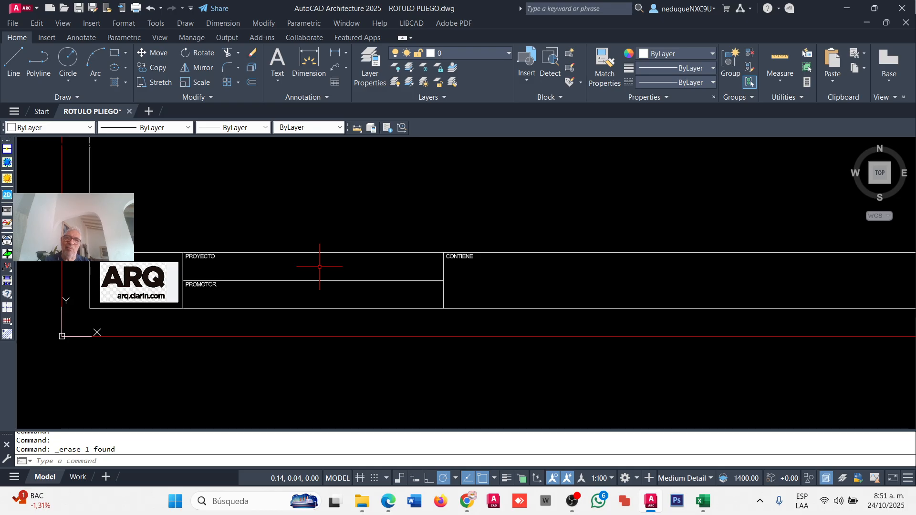
scroll(320, 267, "down", 2)
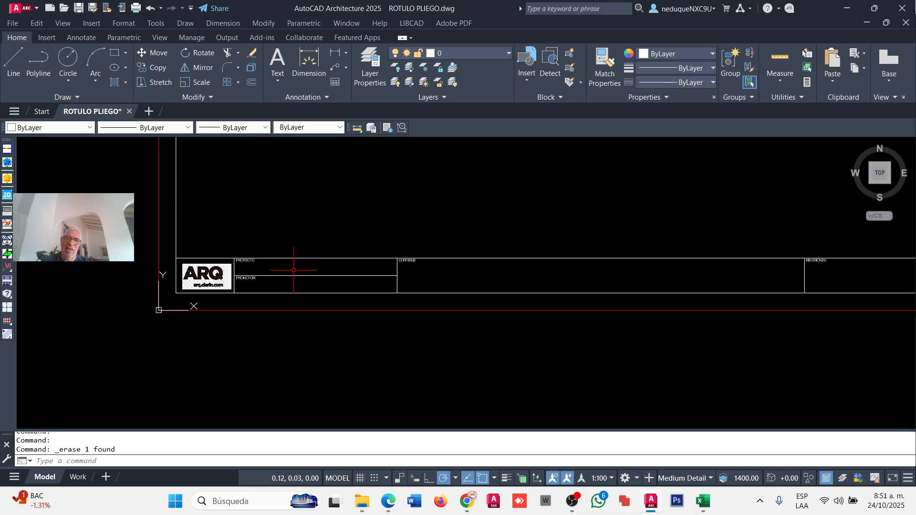
middle_click_drag(255, 272, 191, 275)
scroll(216, 279, "down", 1)
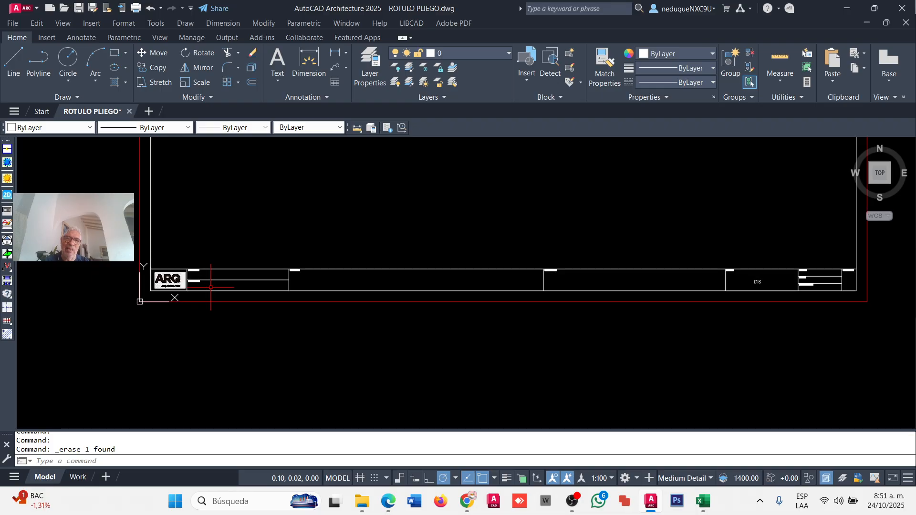
scroll(210, 286, "up", 3)
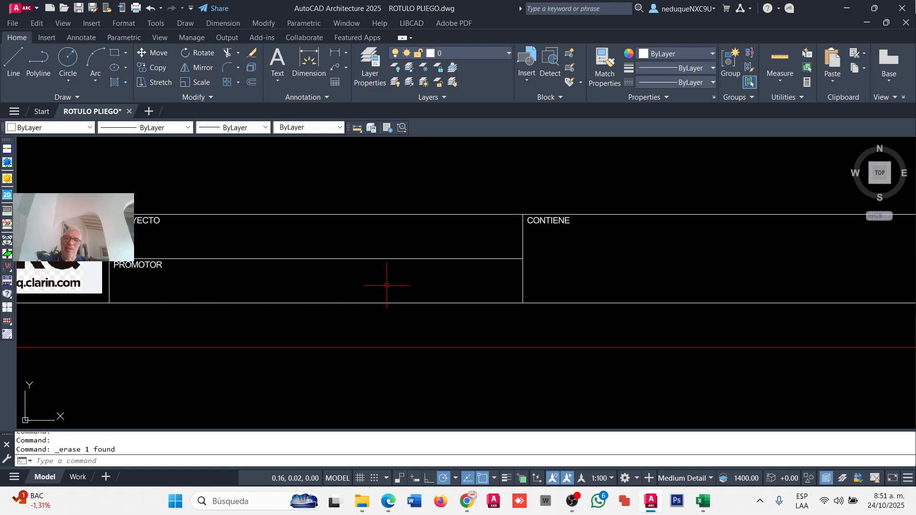
scroll(386, 285, "down", 5)
scroll(458, 263, "up", 5)
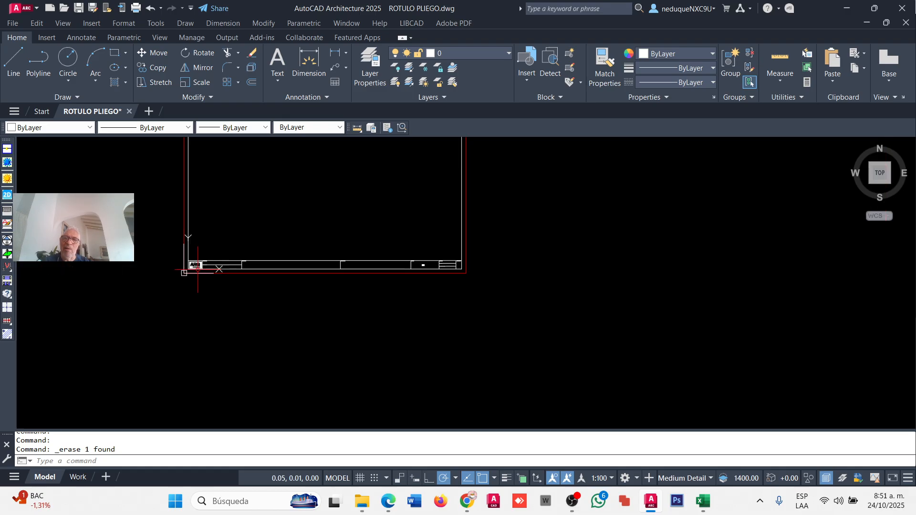
scroll(518, 238, "up", 2)
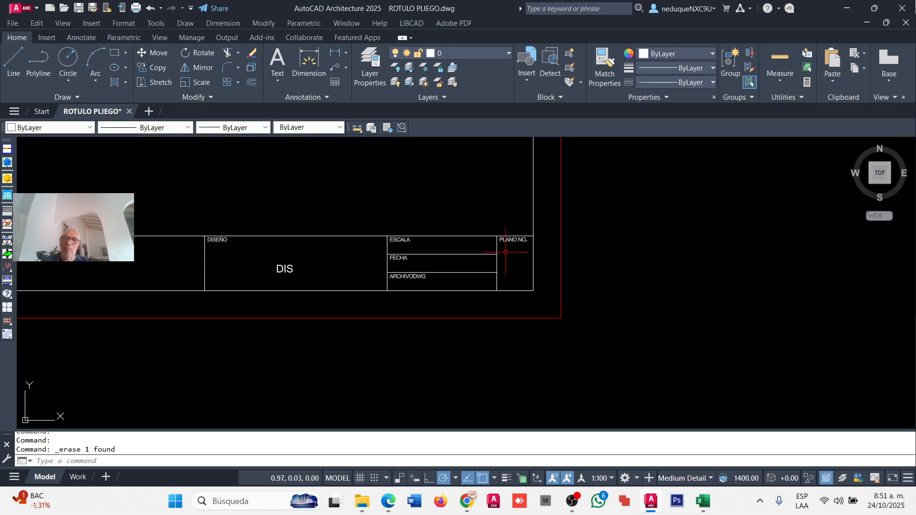
scroll(481, 297, "down", 4)
scroll(362, 293, "up", 6)
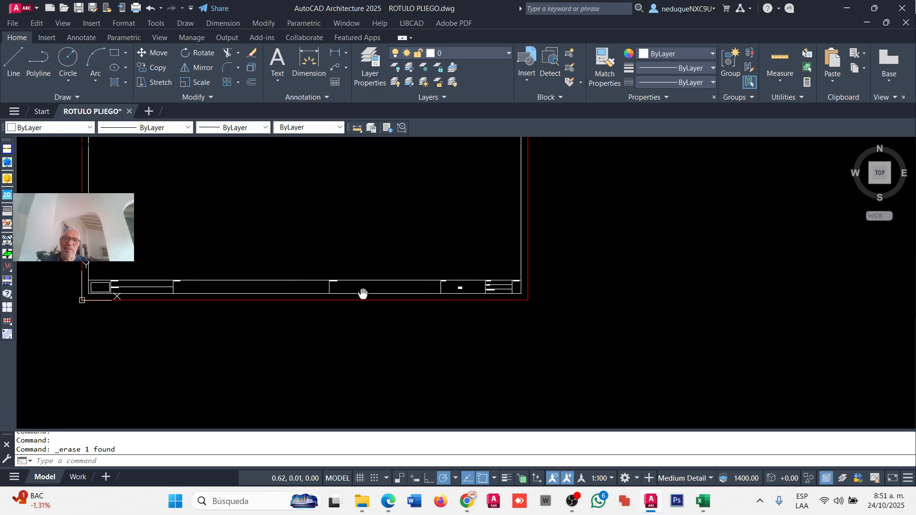
- Inspect the DIS attribute definition in the DISEÑO cell and the space under the PROYECTO and PROMOTOR labels
scroll(538, 311, "up", 5)
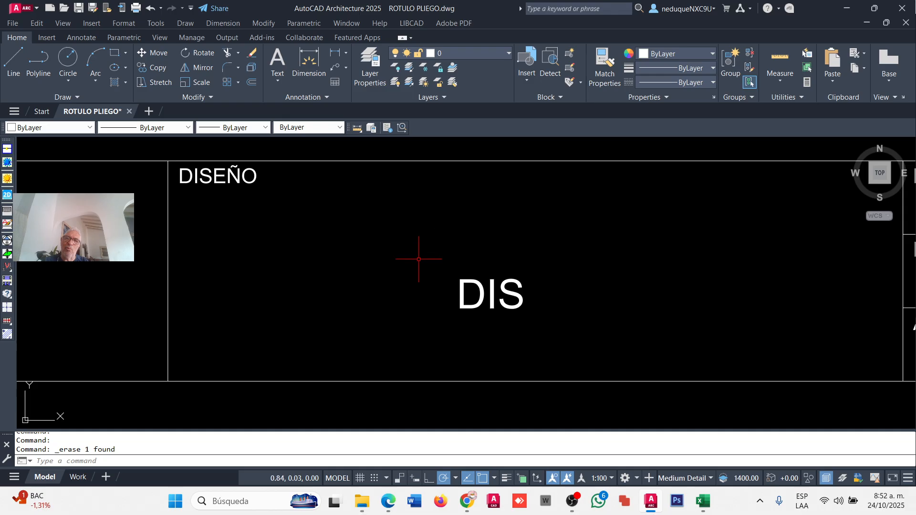
scroll(468, 306, "down", 4)
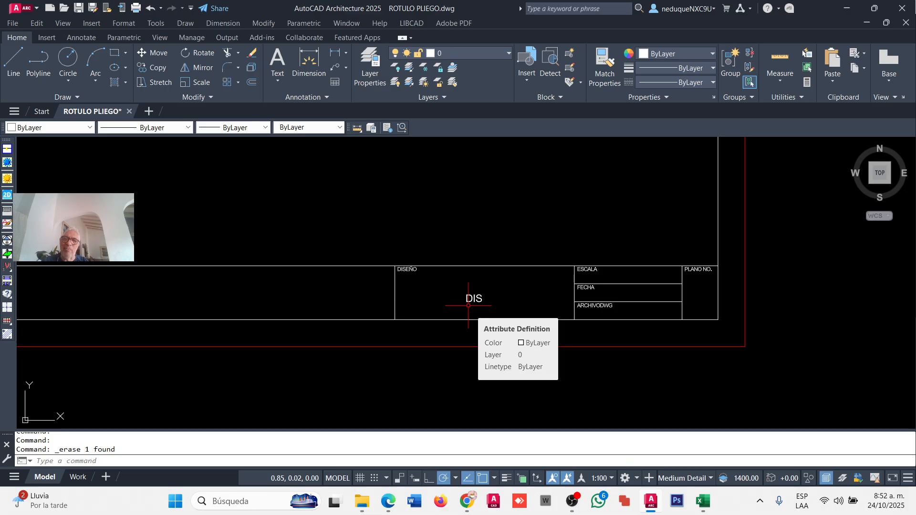
scroll(523, 317, "down", 4)
middle_click_drag(328, 306, 545, 306)
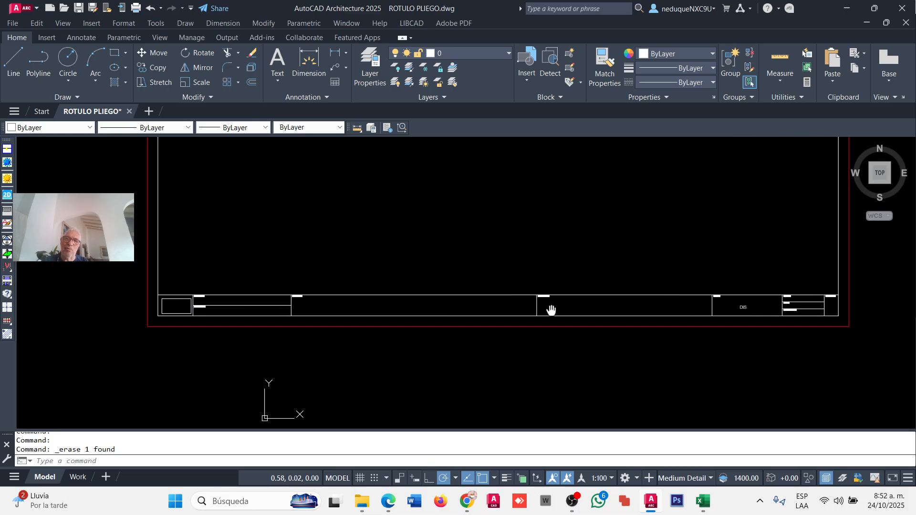
scroll(196, 323, "up", 4)
scroll(238, 281, "up", 4)
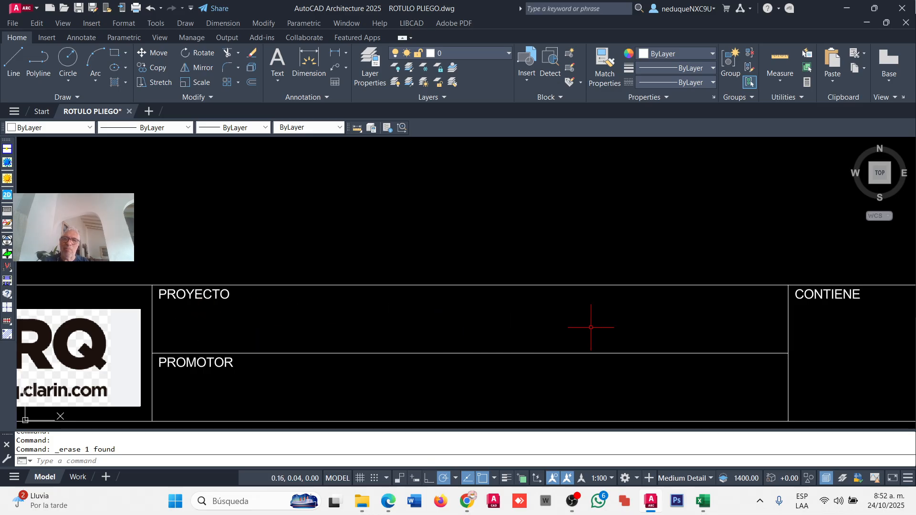
scroll(287, 335, "down", 3)
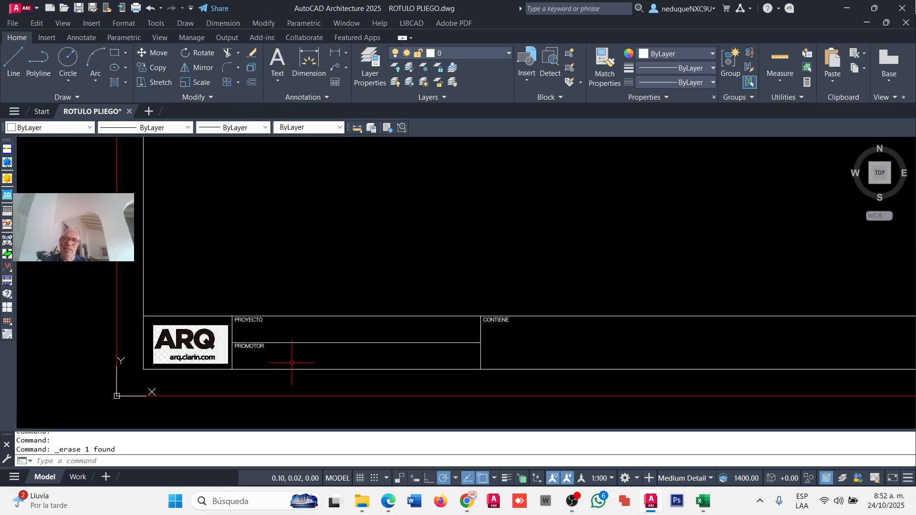
scroll(291, 363, "up", 4)
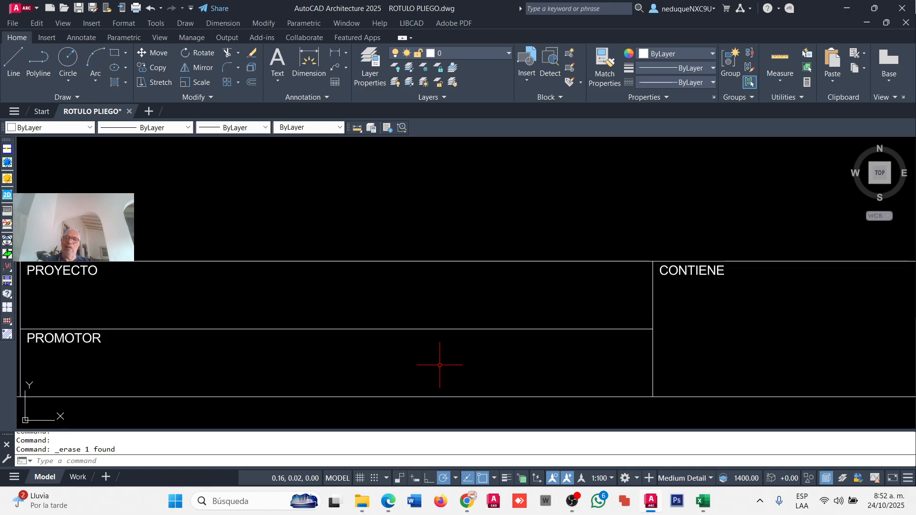
scroll(409, 359, "down", 2)
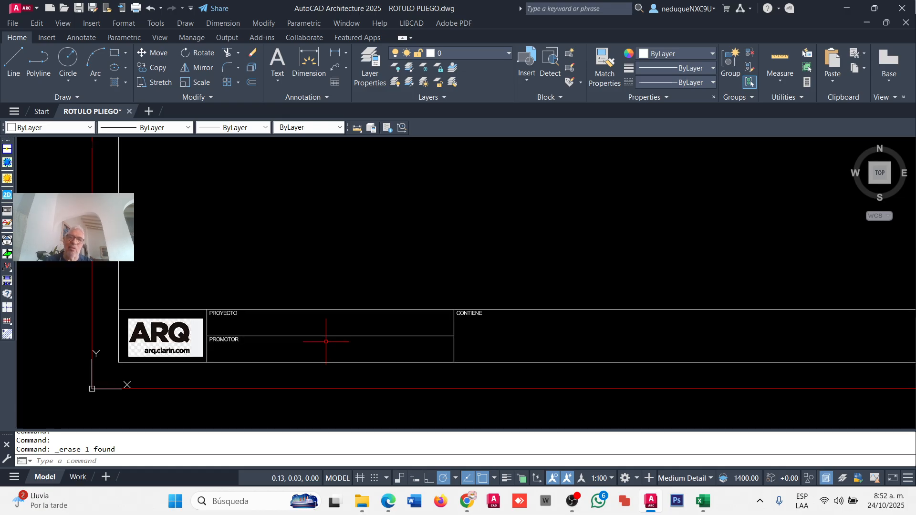
scroll(297, 326, "up", 2)
scroll(205, 321, "down", 2)
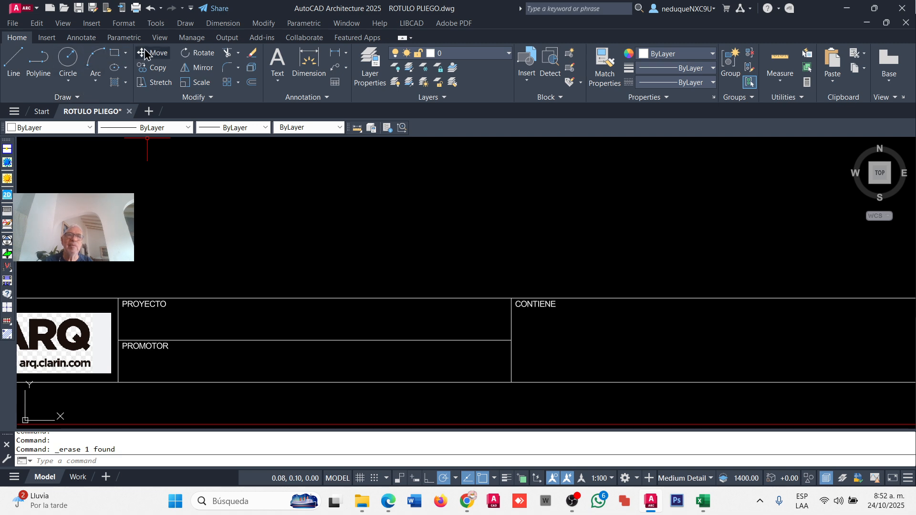
- View the block Attribute Definition settings and close them without defining an attribute
left_click(159, 38)
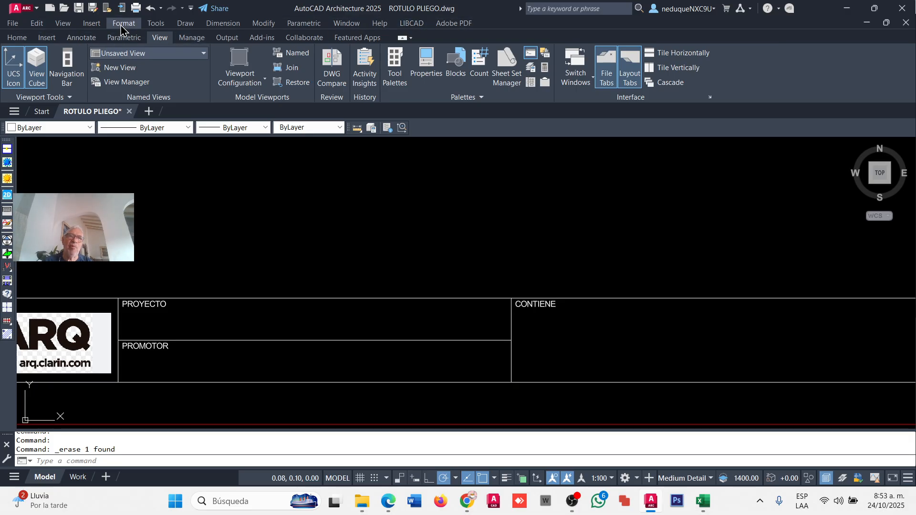
left_click(186, 24)
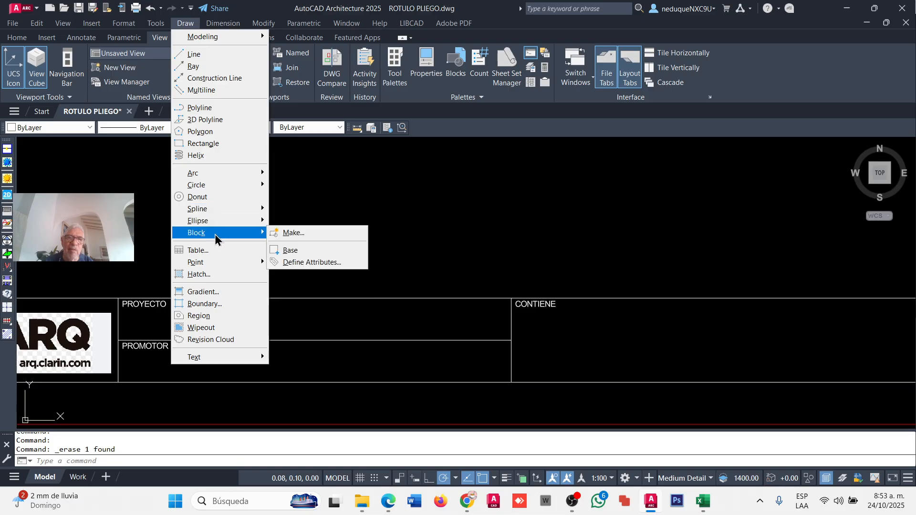
mouse_move(238, 232)
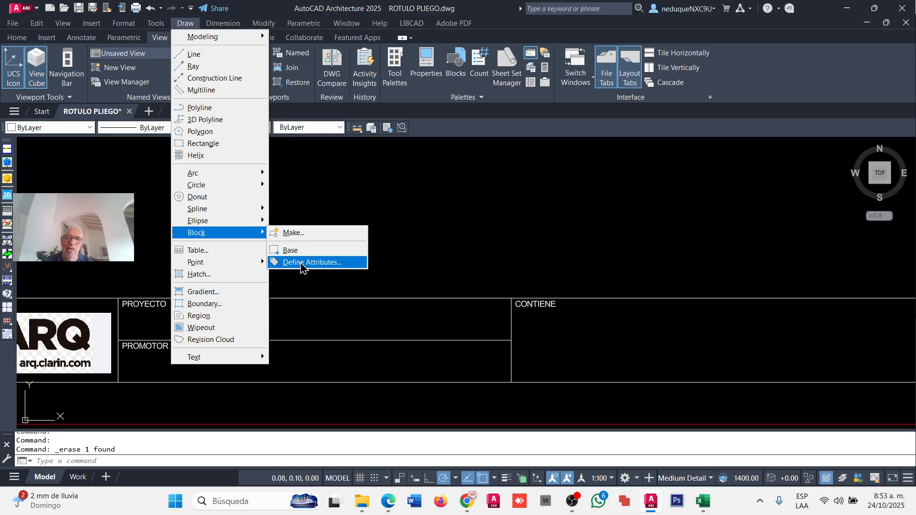
left_click(302, 267)
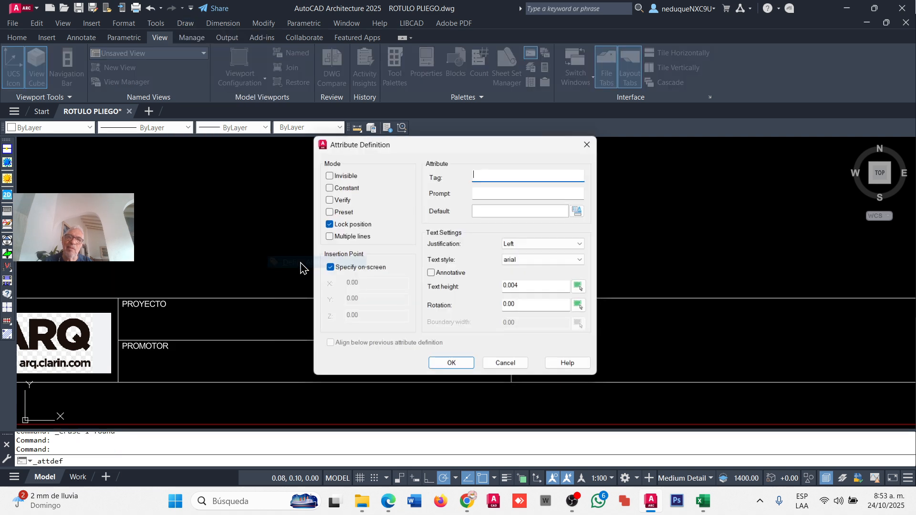
left_click(591, 142)
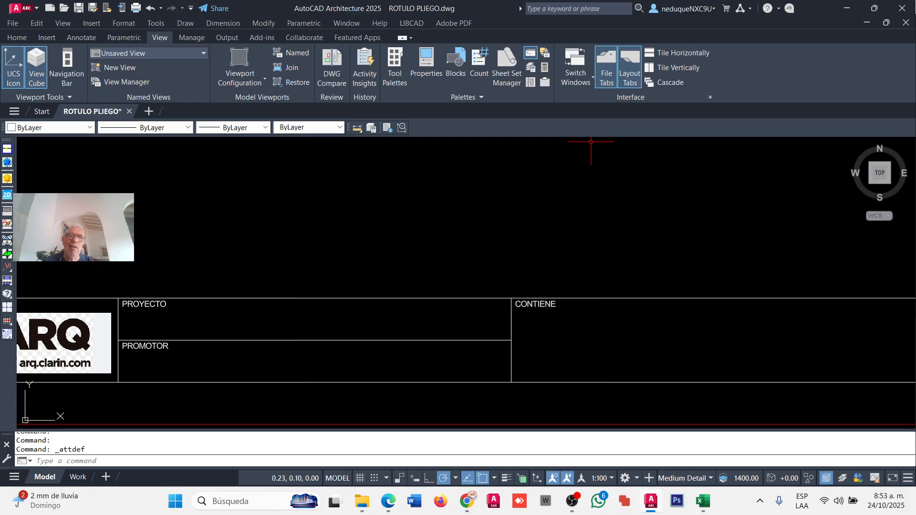
- View the existing block attributes in the Block Attribute Manager and close it without changes
left_click(92, 24)
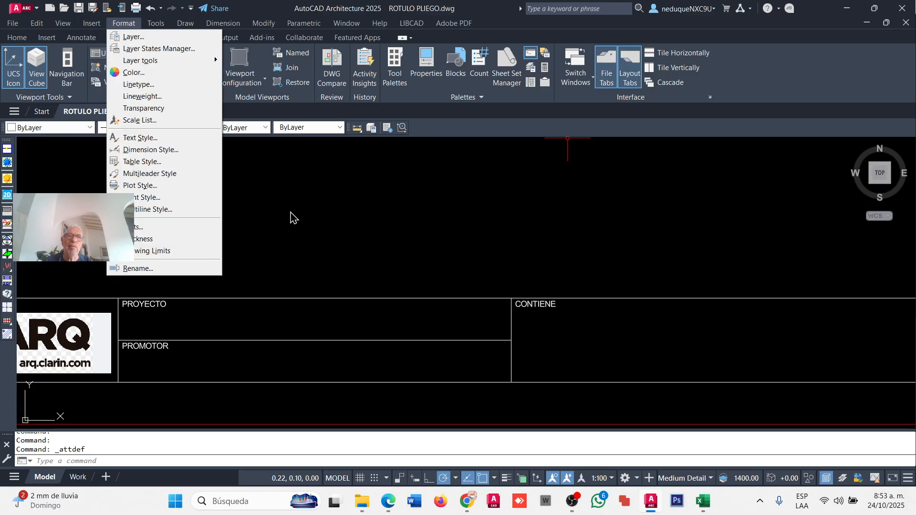
left_click(312, 217)
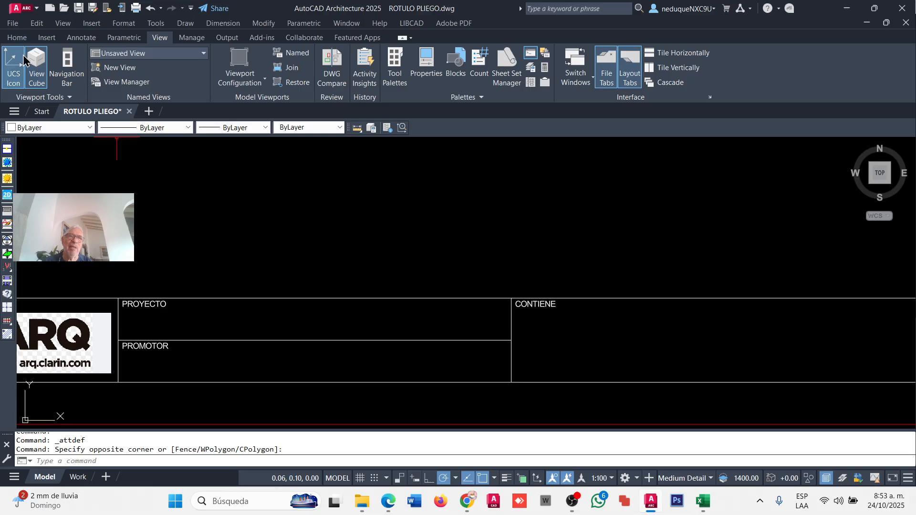
left_click(47, 40)
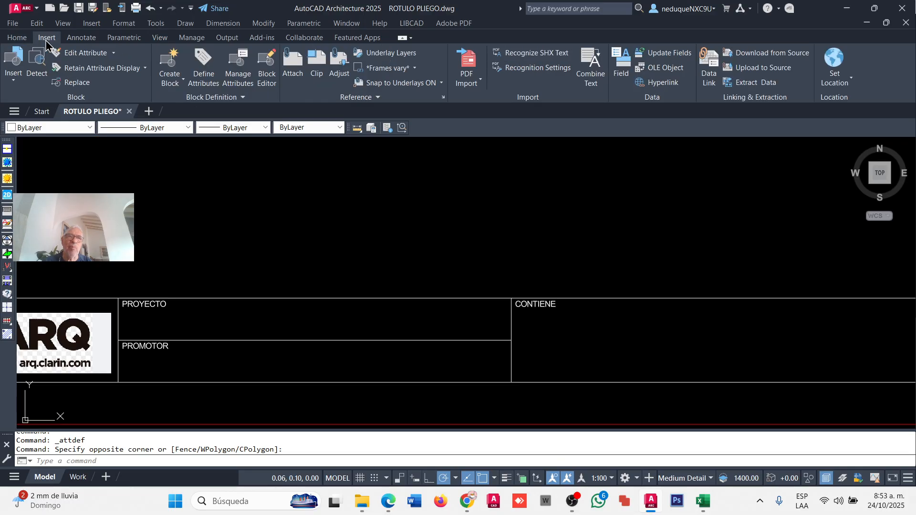
left_click(241, 76)
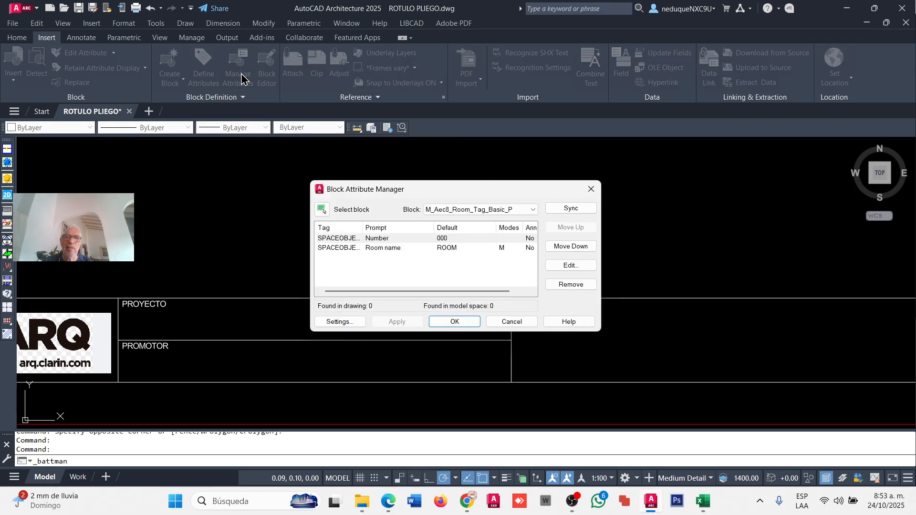
left_click(590, 190)
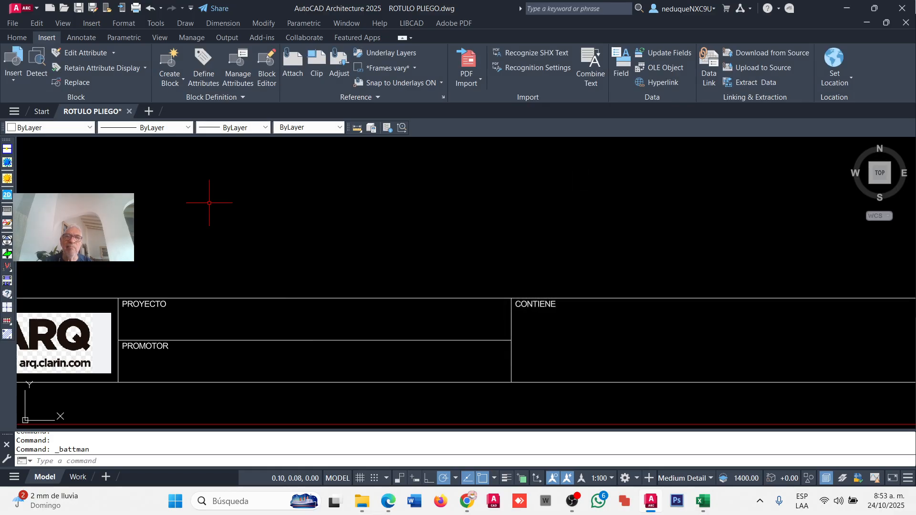
- Check the different ways to open the Attribute Definition settings, closing them each time without defining anything
left_click(203, 80)
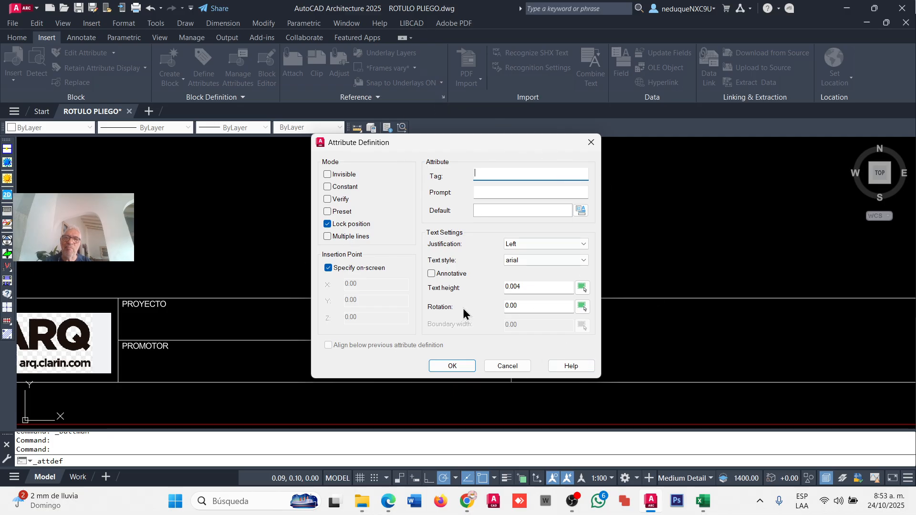
left_click(591, 143)
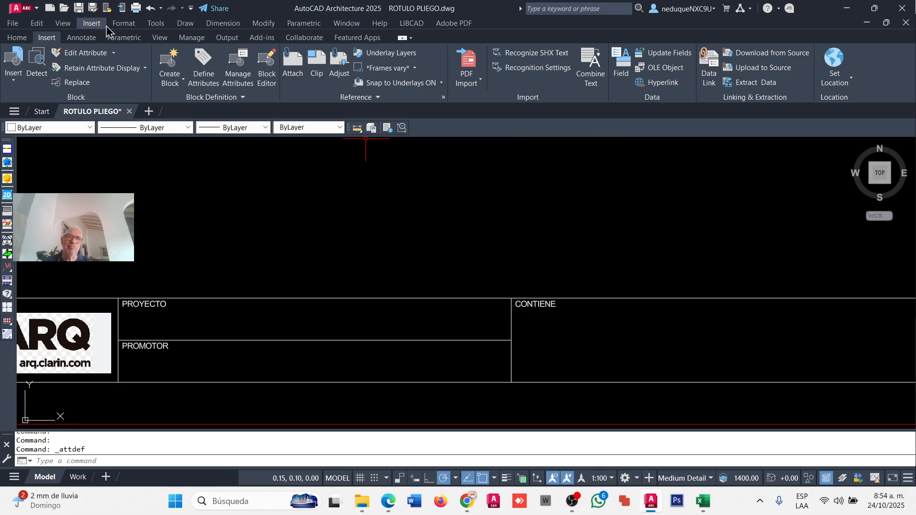
left_click(185, 23)
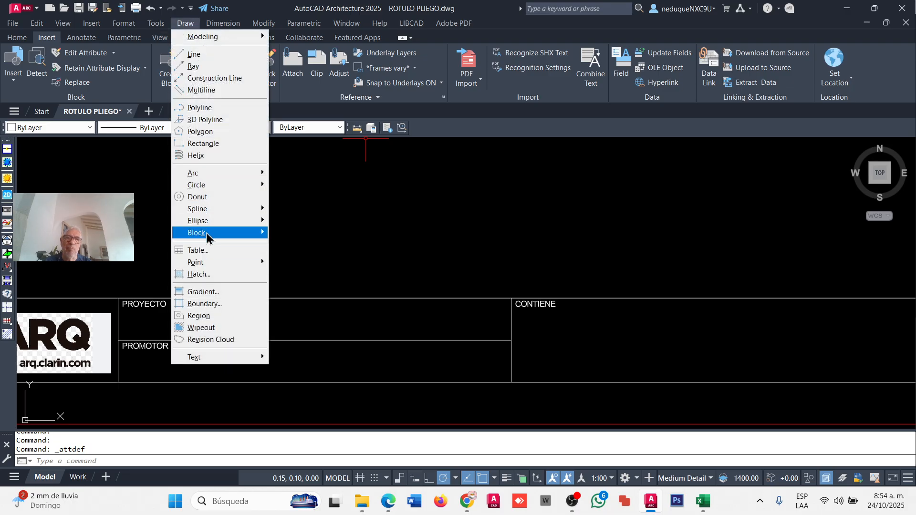
mouse_move(206, 233)
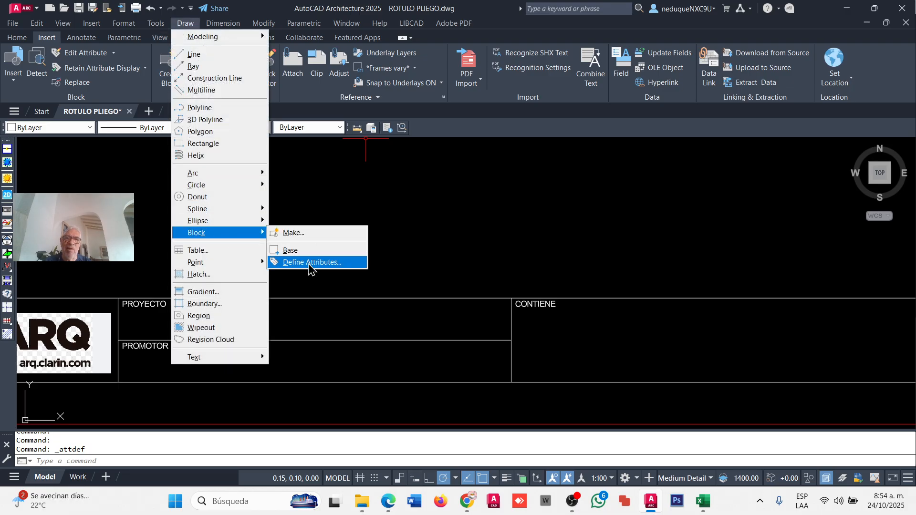
left_click(311, 263)
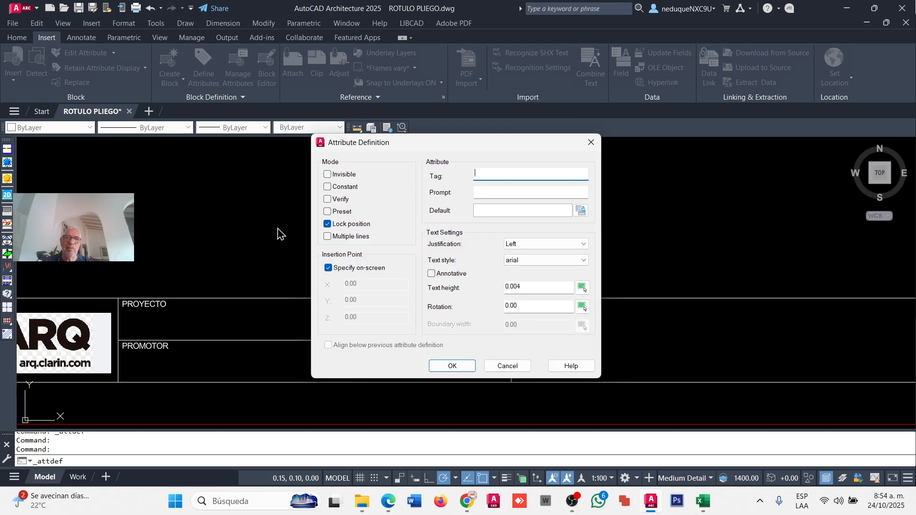
left_click(597, 142)
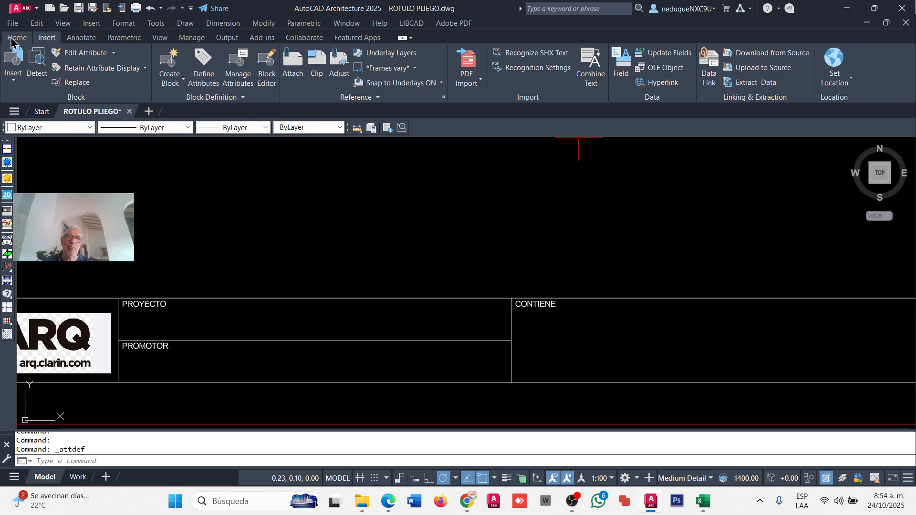
left_click(209, 76)
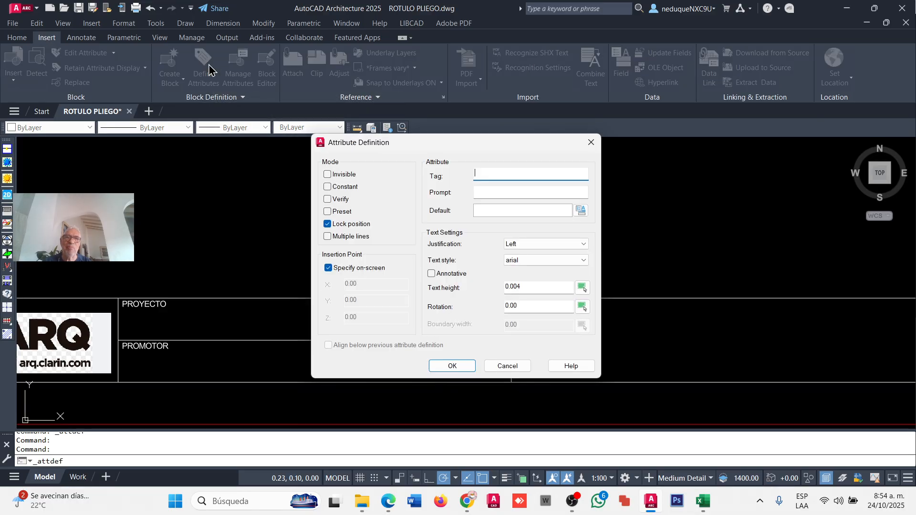
left_click(592, 142)
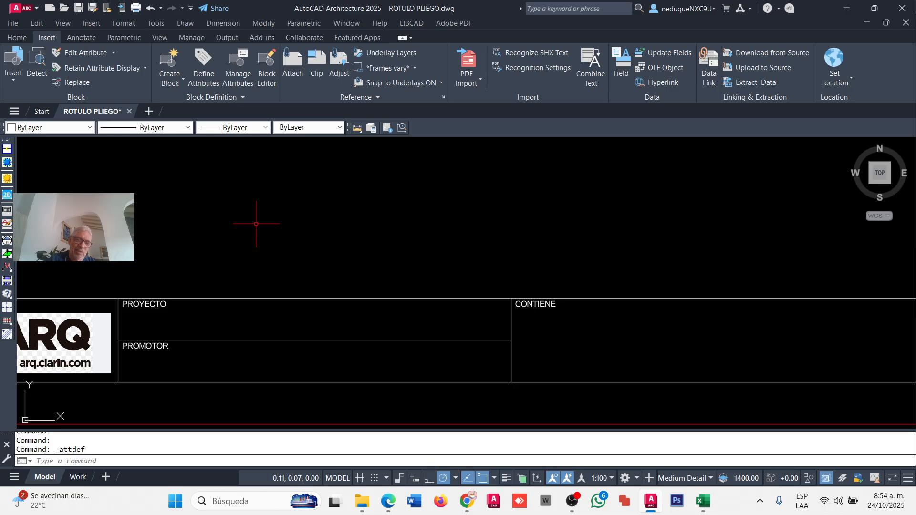
- Start an attribute definition with ATTDEF, using the tag PROY and the prompt DIGITE EL NOMBRE DEL PROYECTO
type("ATTDEF")
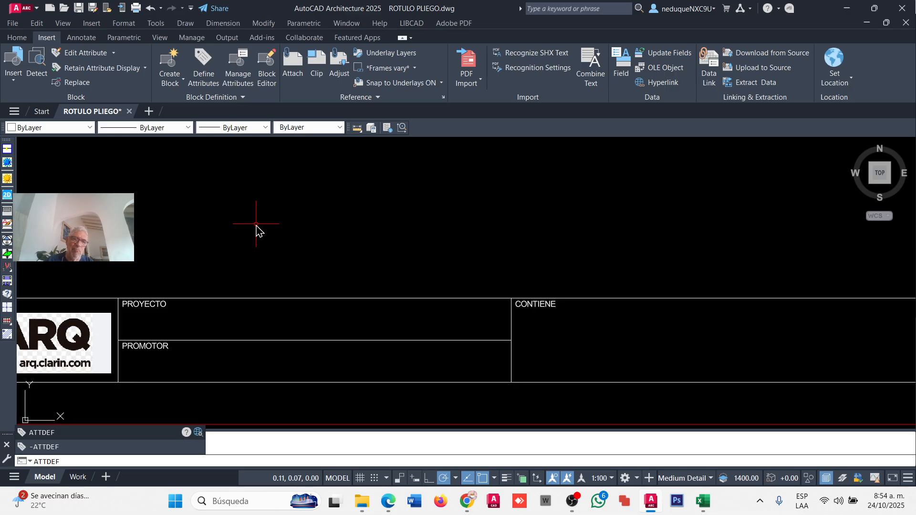
left_click(44, 433)
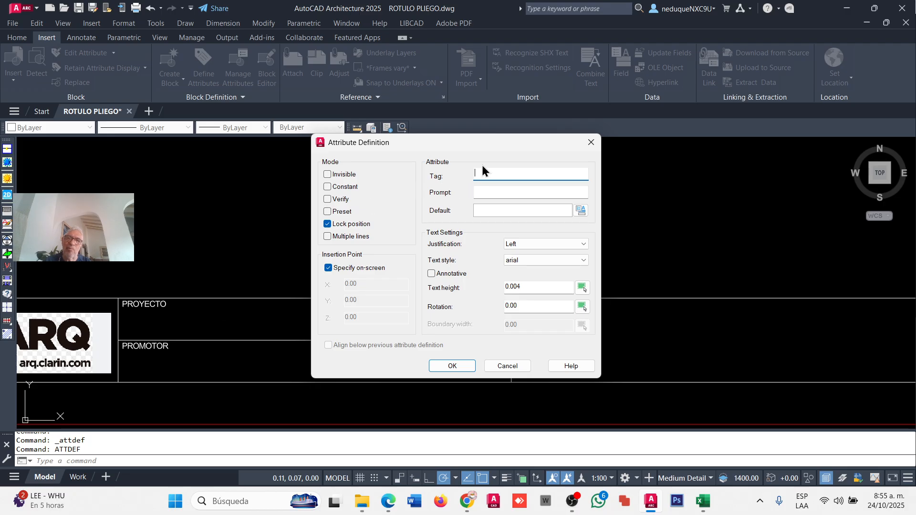
type("PR")
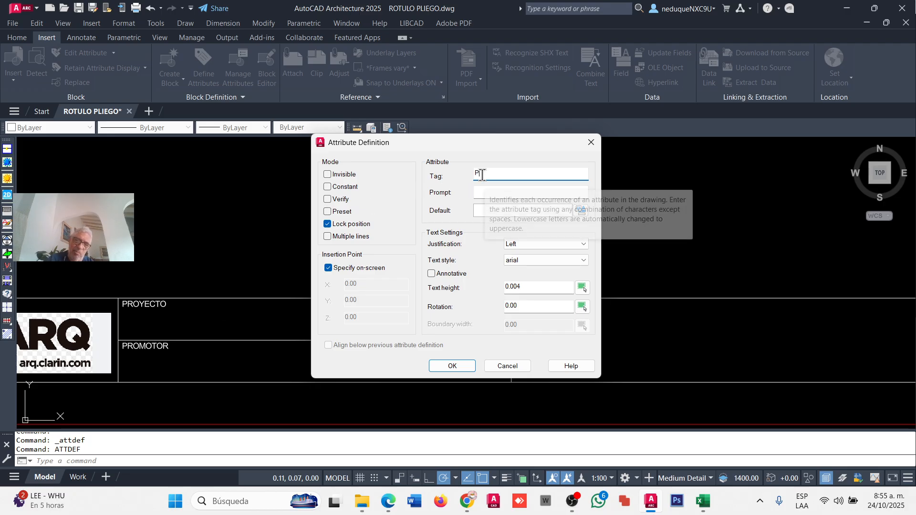
type("OY")
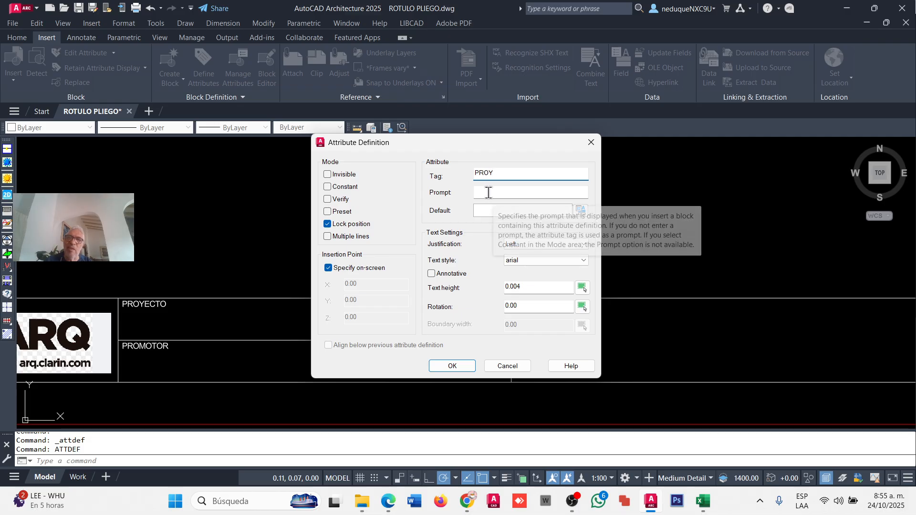
left_click(491, 190)
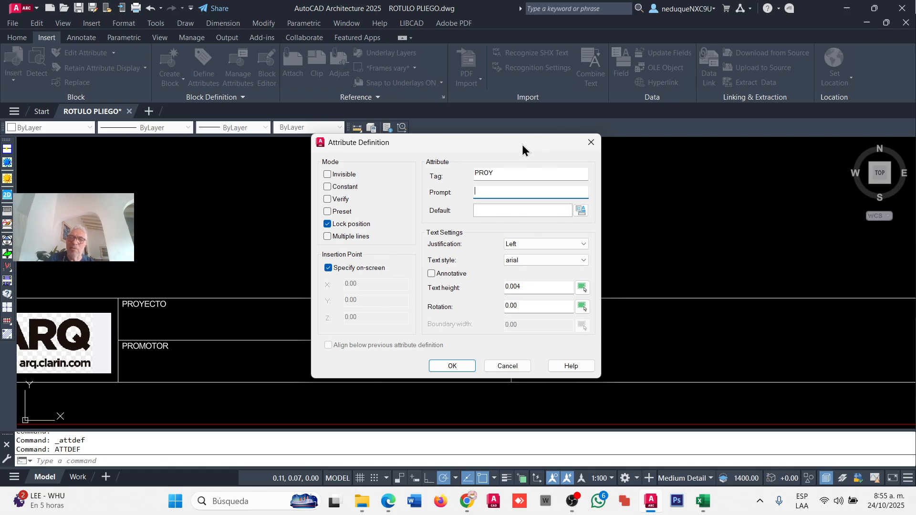
type("DIGIT")
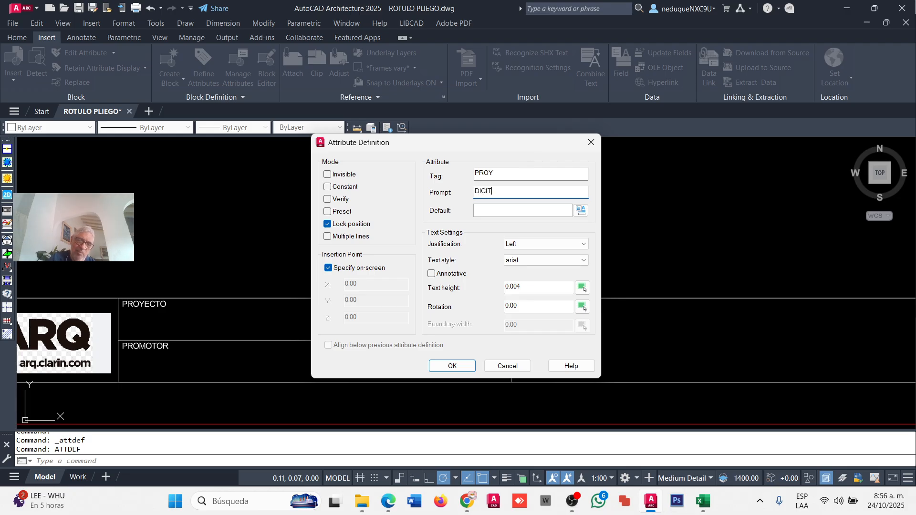
type("E EL NOMBRE ")
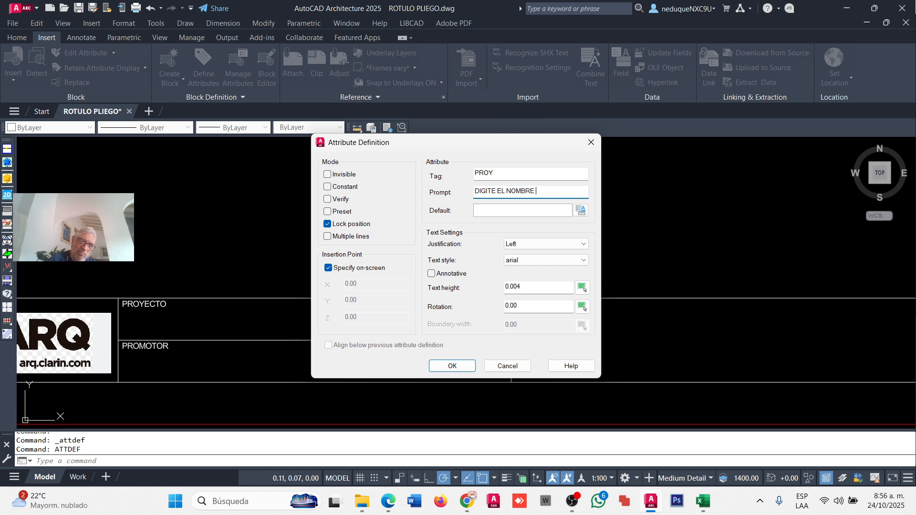
type("DEL P")
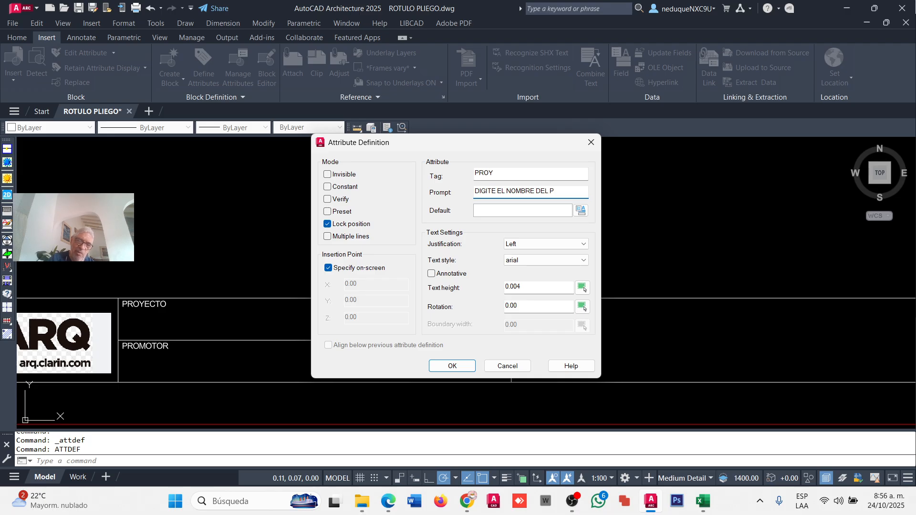
type("ROYEC")
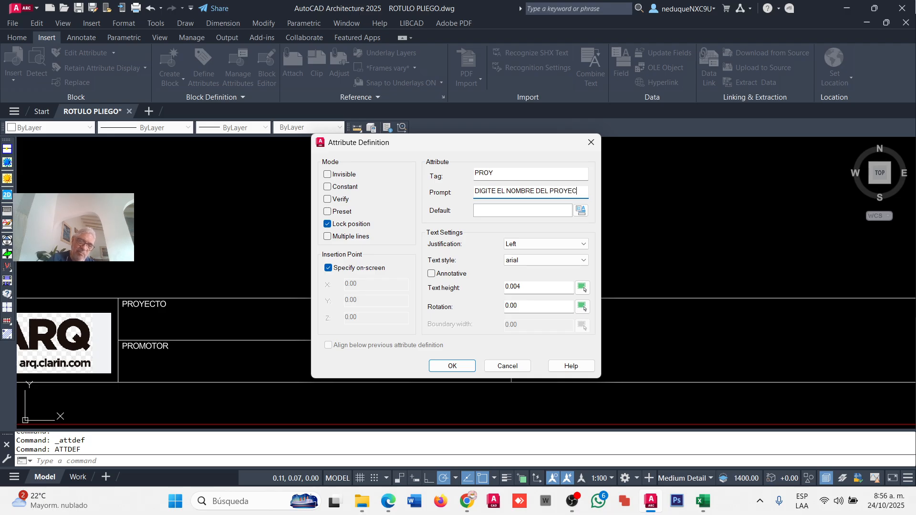
type("TO")
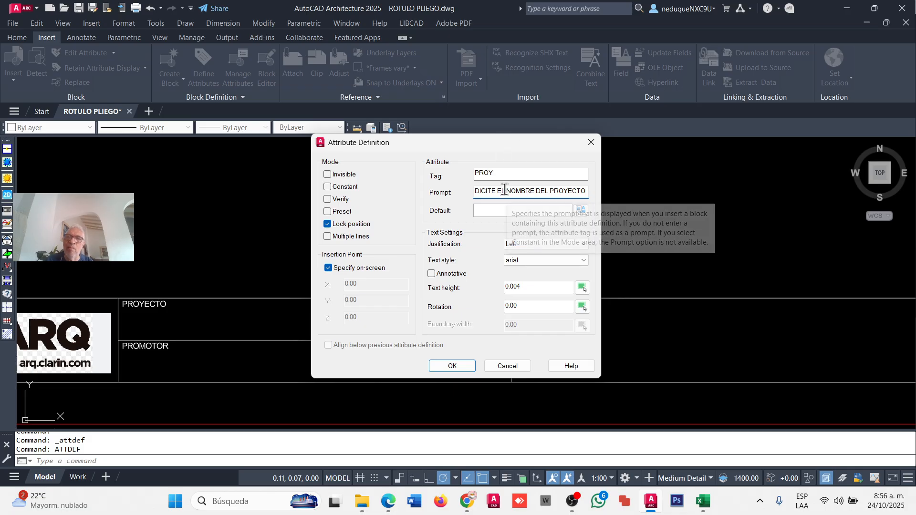
- Shorten the PROY attribute's prompt to NOMBRE DEL PROYECTO by removing the words before it
left_click_drag(508, 190, 509, 199)
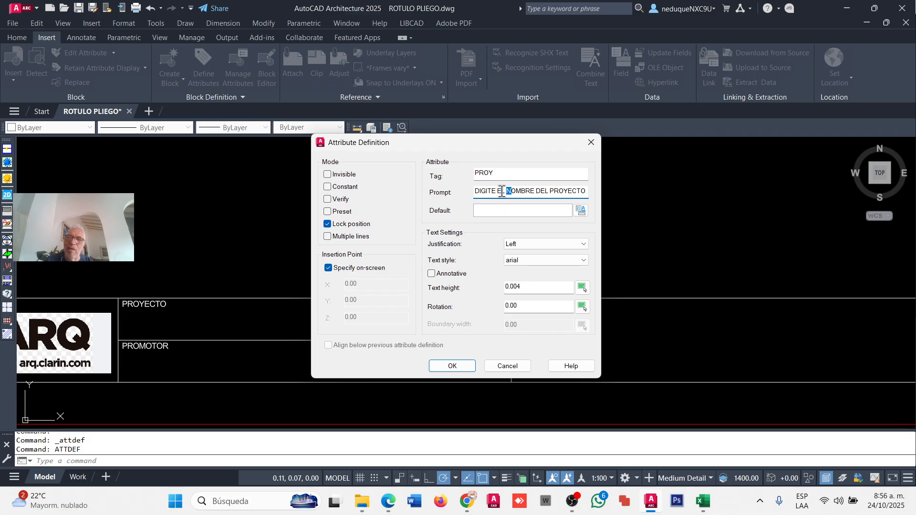
left_click(506, 190)
key("BackSpace")
key("BackSpace")
key("BackSpace")
key("BackSpace")
key("BackSpace")
key("BackSpace")
key("BackSpace")
key("BackSpace")
key("BackSpace")
key("BackSpace")
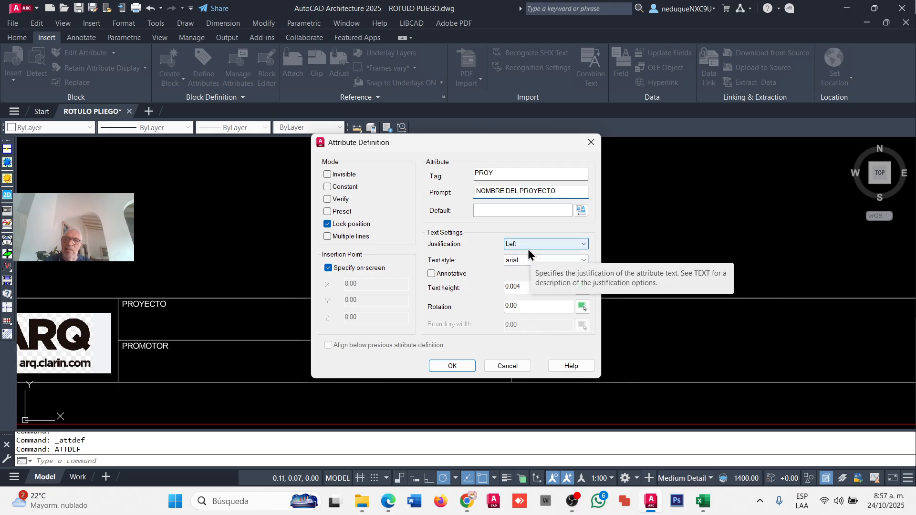
- Accept the attribute definition and place PROY inside the PROYECTO cell, just above the line separating it from PROMOTOR
left_click(454, 366)
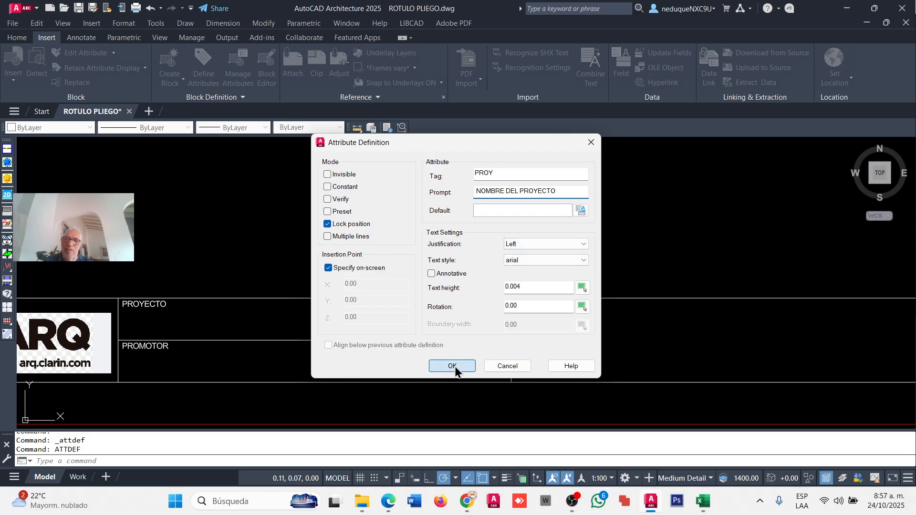
scroll(298, 334, "up", 1)
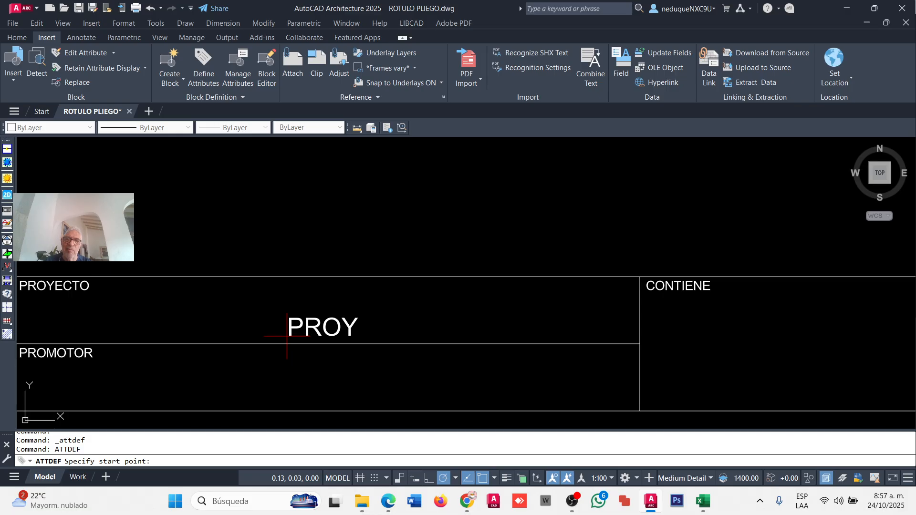
scroll(268, 336, "down", 1)
scroll(274, 334, "up", 2)
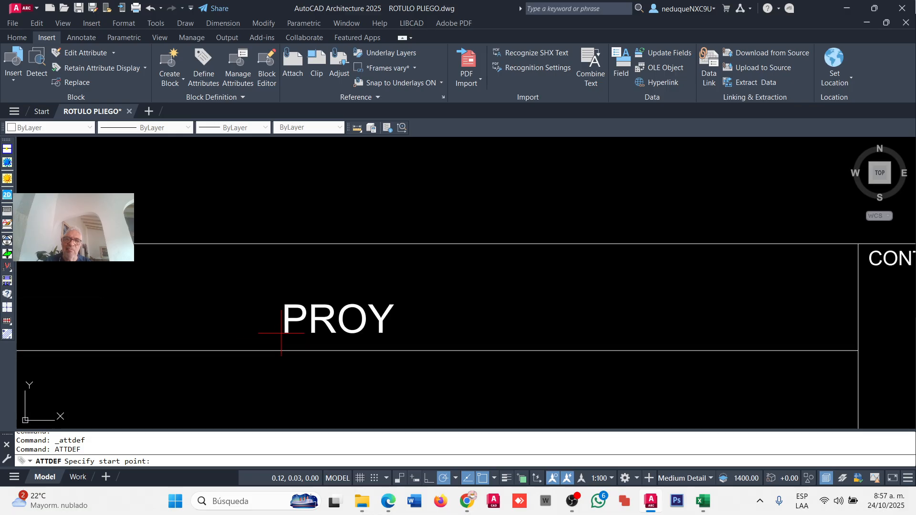
scroll(336, 318, "down", 5)
scroll(345, 321, "up", 5)
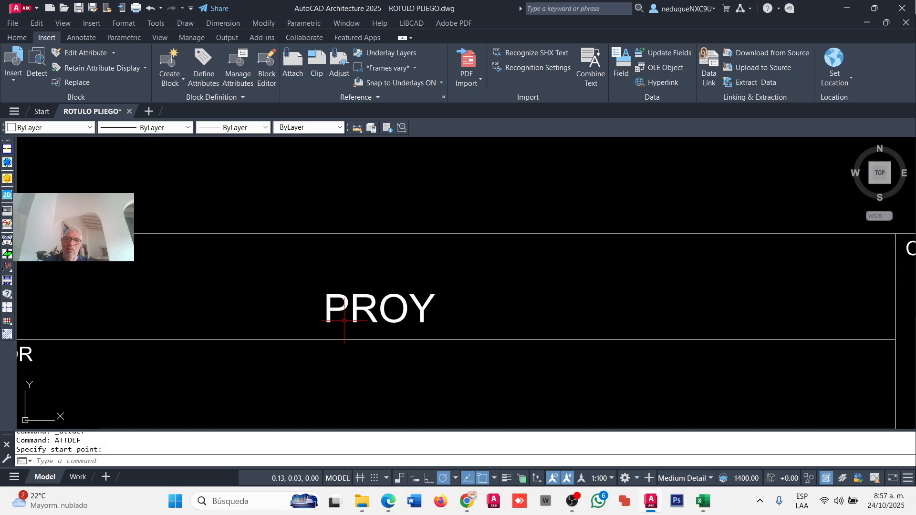
- Examine the placed PROY attribute's size and position in the PROYECTO cell relative to the PROMOTOR and CONTIENE cells
scroll(344, 320, "down", 2)
scroll(383, 323, "up", 2)
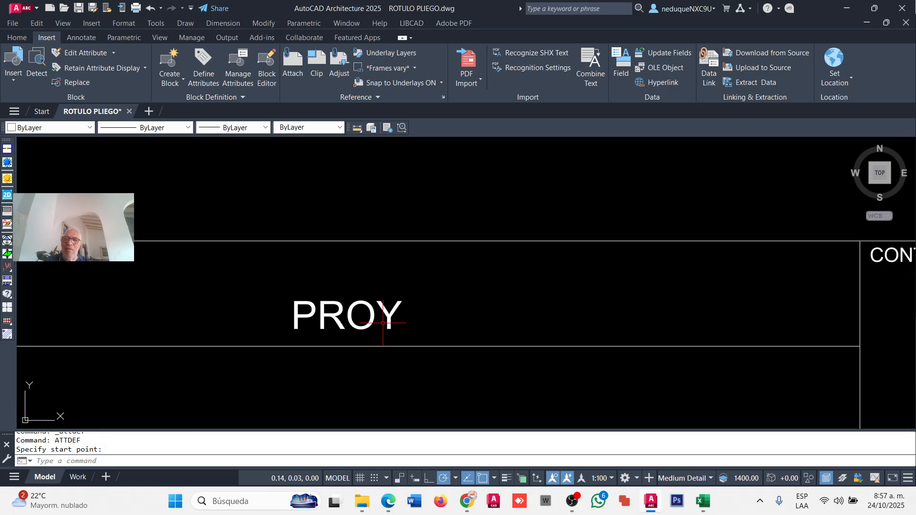
scroll(384, 323, "down", 3)
scroll(338, 322, "up", 4)
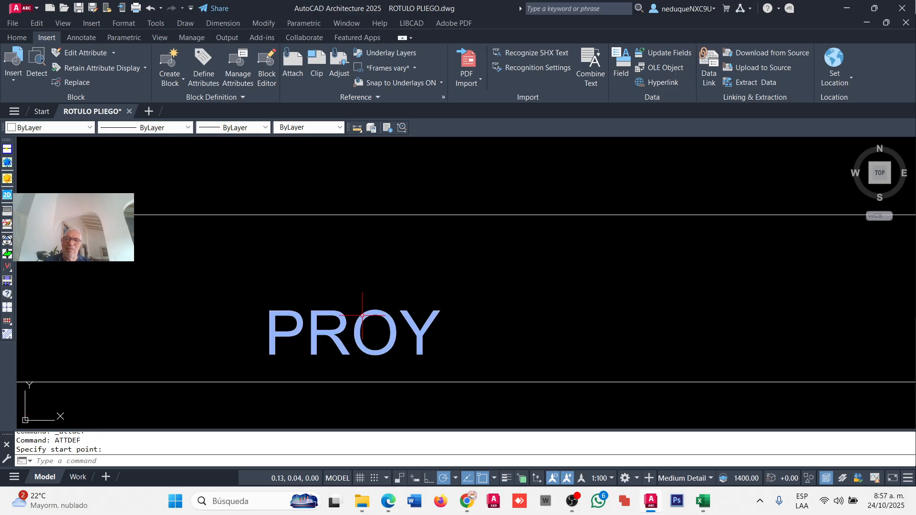
scroll(334, 318, "down", 4)
scroll(295, 324, "up", 3)
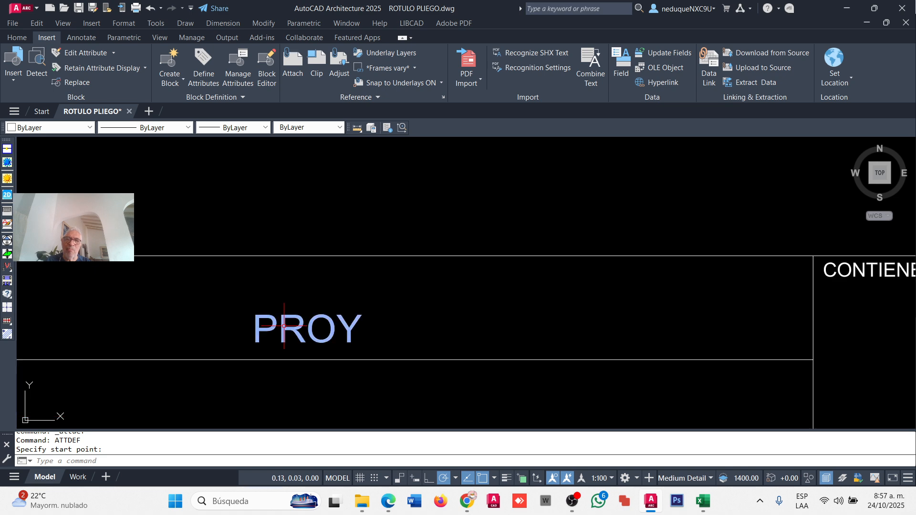
scroll(294, 323, "down", 2)
scroll(294, 323, "up", 2)
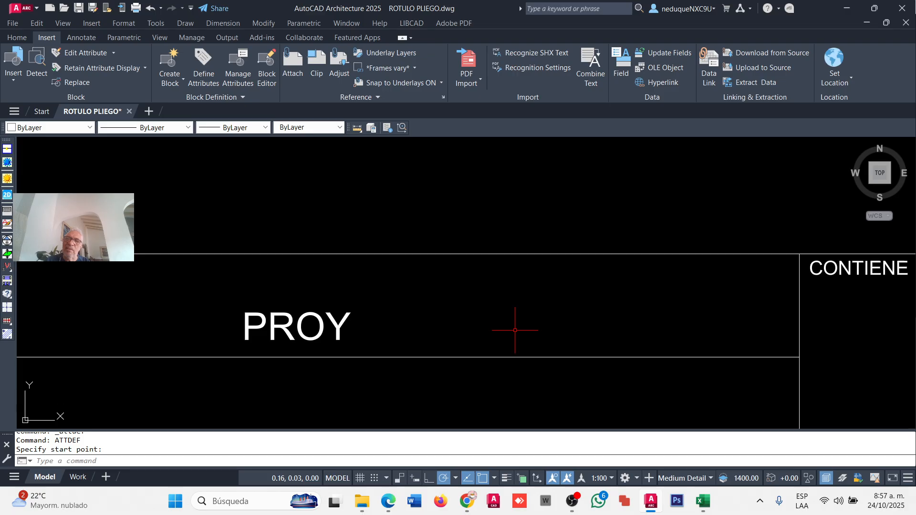
scroll(514, 331, "down", 3)
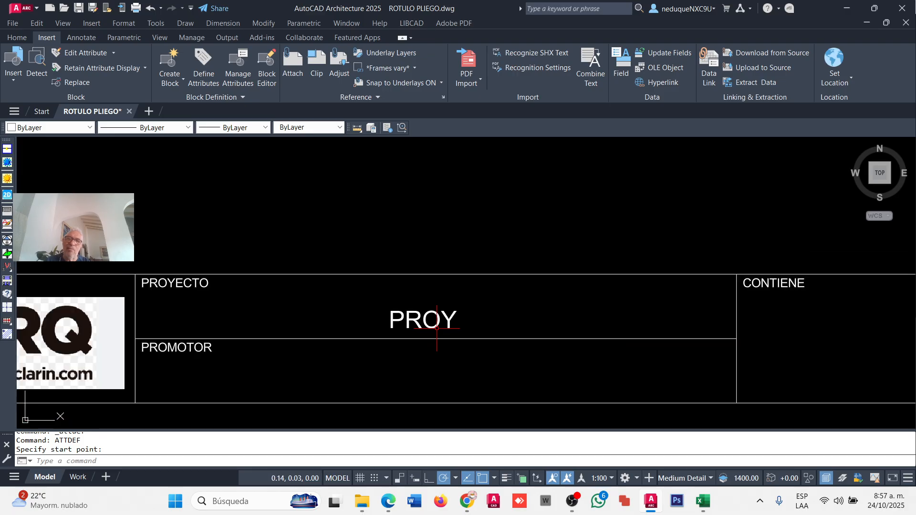
scroll(437, 328, "up", 4)
scroll(286, 306, "down", 4)
middle_click_drag(286, 307, 413, 291)
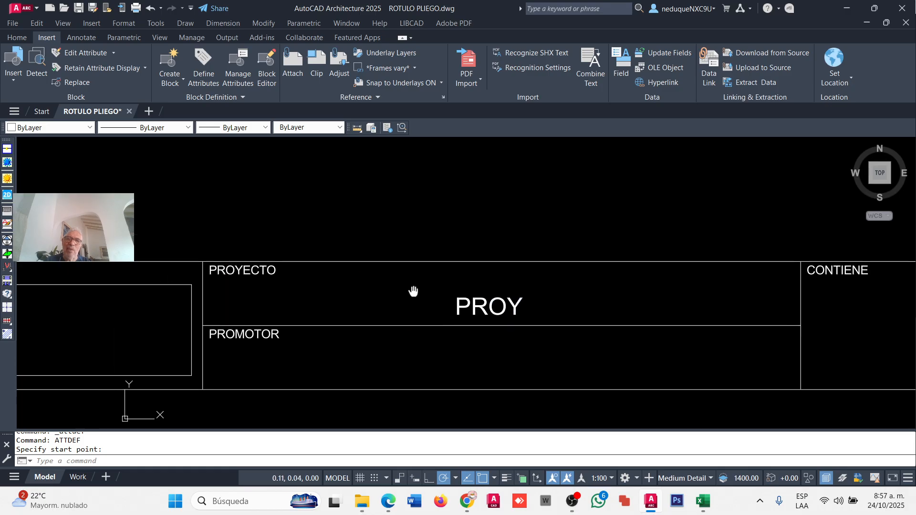
scroll(413, 292, "up", 4)
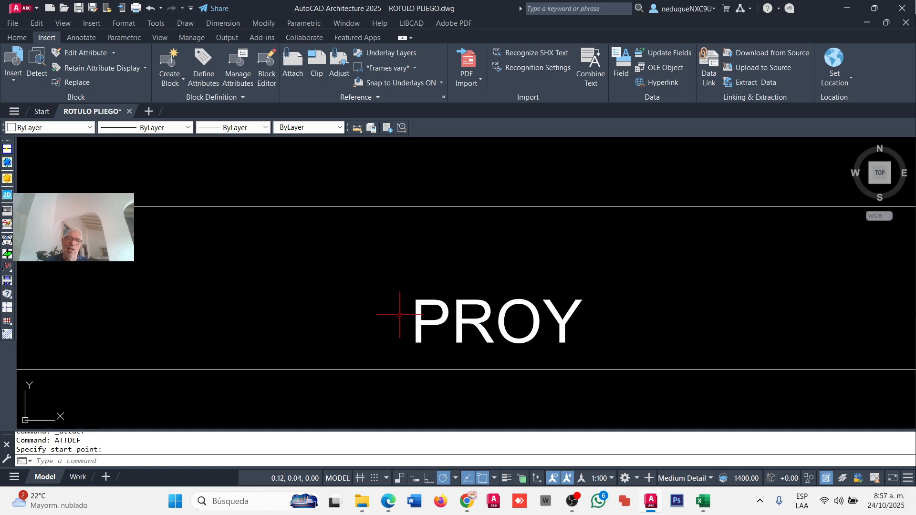
scroll(400, 315, "down", 4)
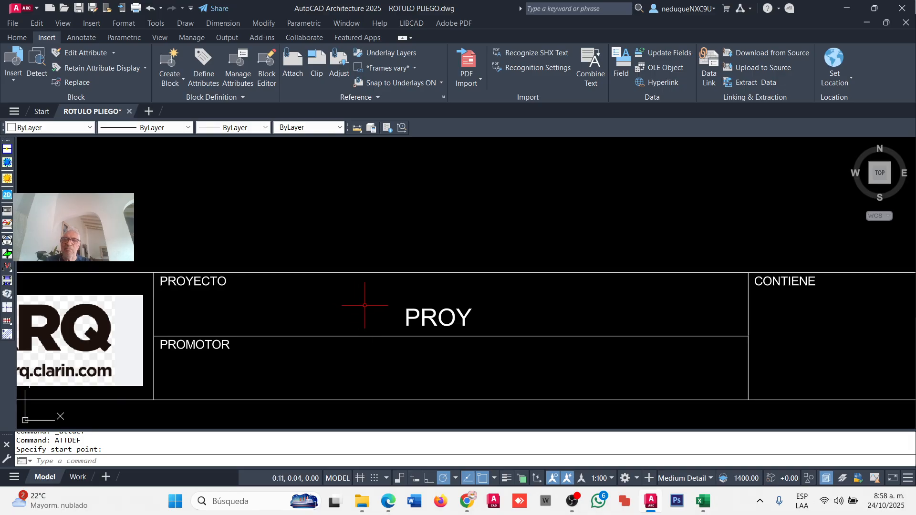
scroll(362, 306, "down", 2)
scroll(349, 311, "up", 6)
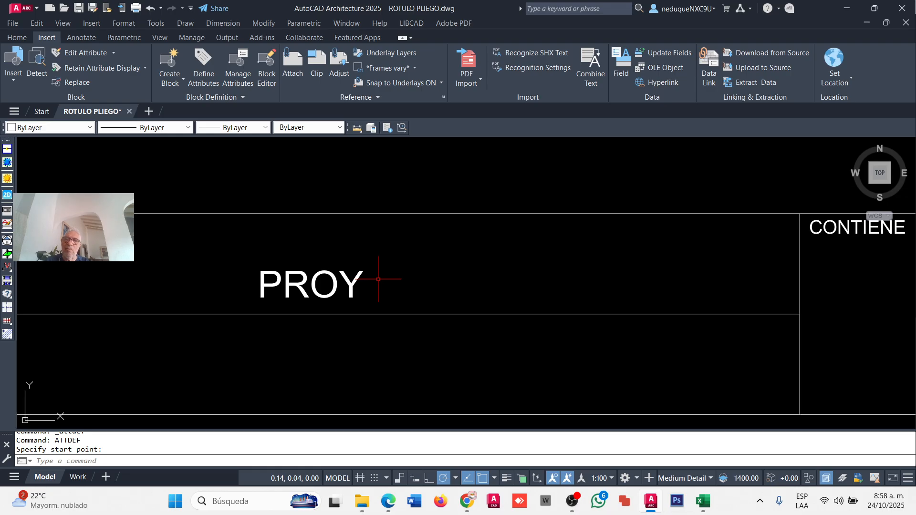
scroll(378, 279, "down", 2)
scroll(379, 279, "up", 4)
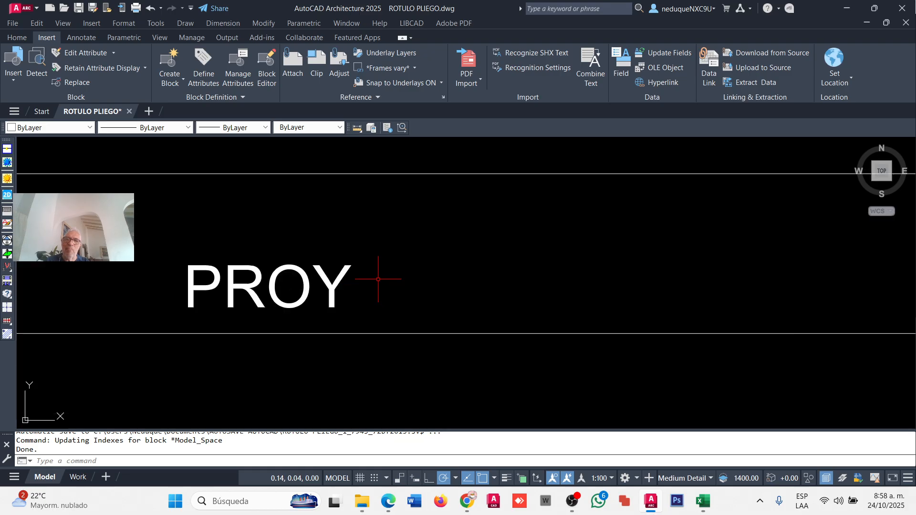
scroll(378, 279, "down", 4)
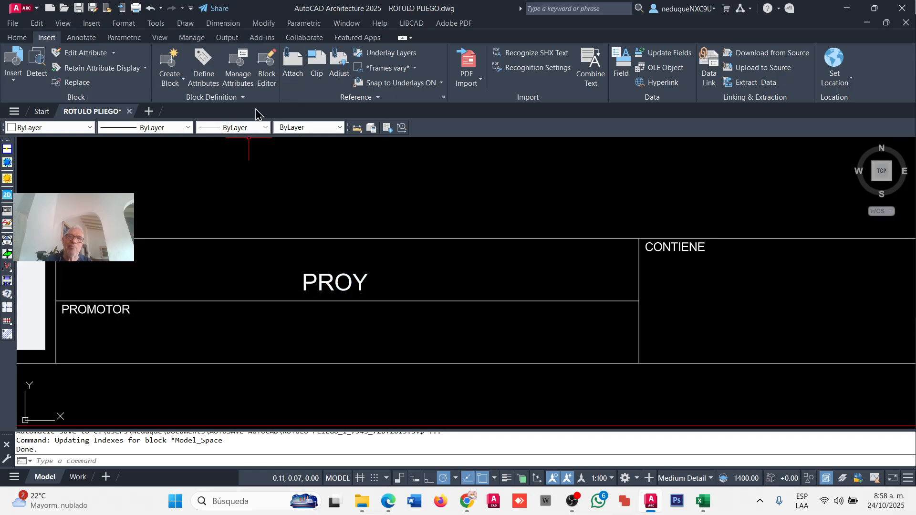
- Copy the PROY attribute from the PROYECTO cell straight down into the PROMOTOR cell, using the cells' lower lines as reference
left_click(15, 38)
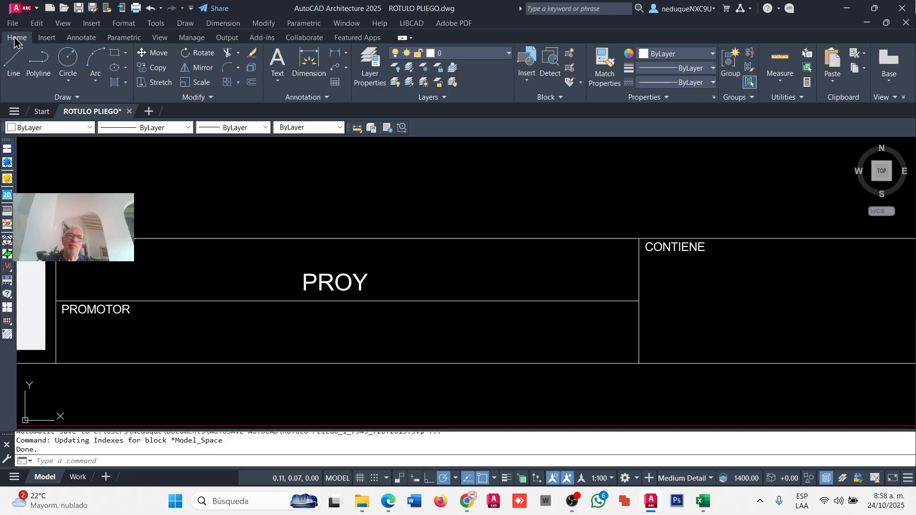
left_click(154, 72)
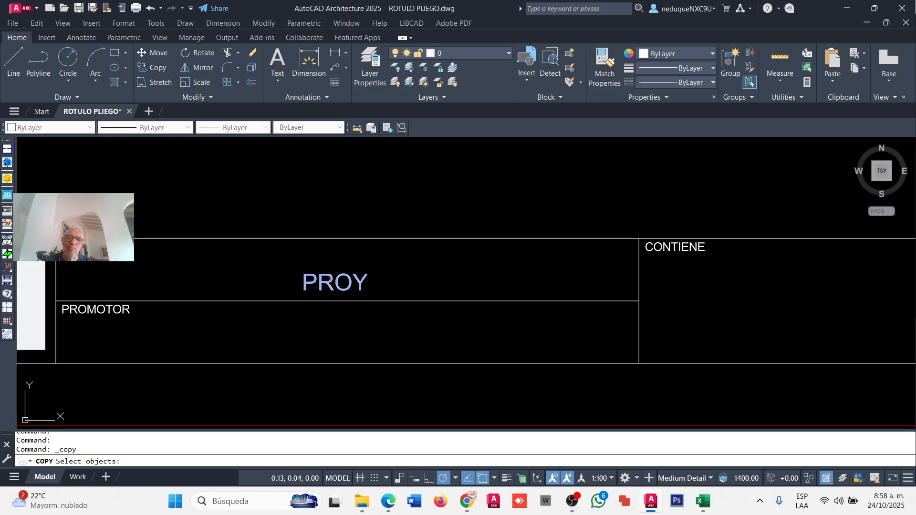
left_click(337, 281)
key("Return")
left_click(339, 301)
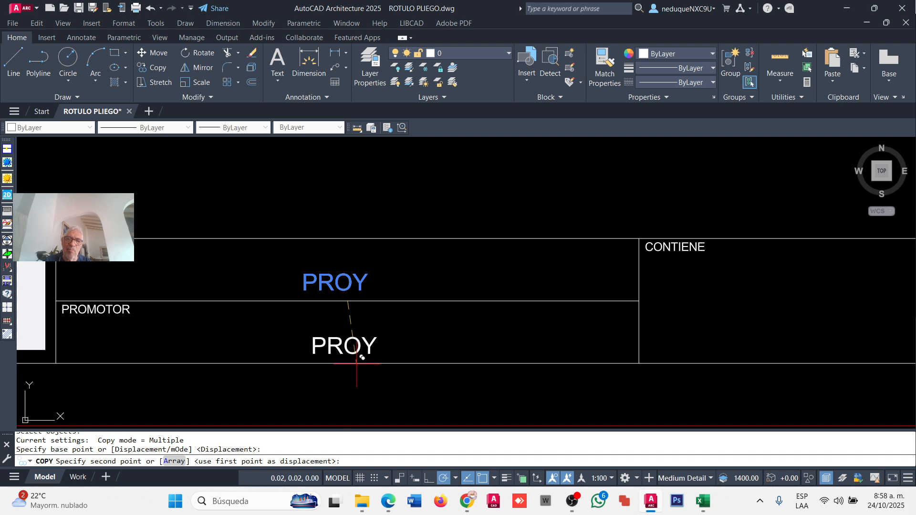
left_click(339, 363)
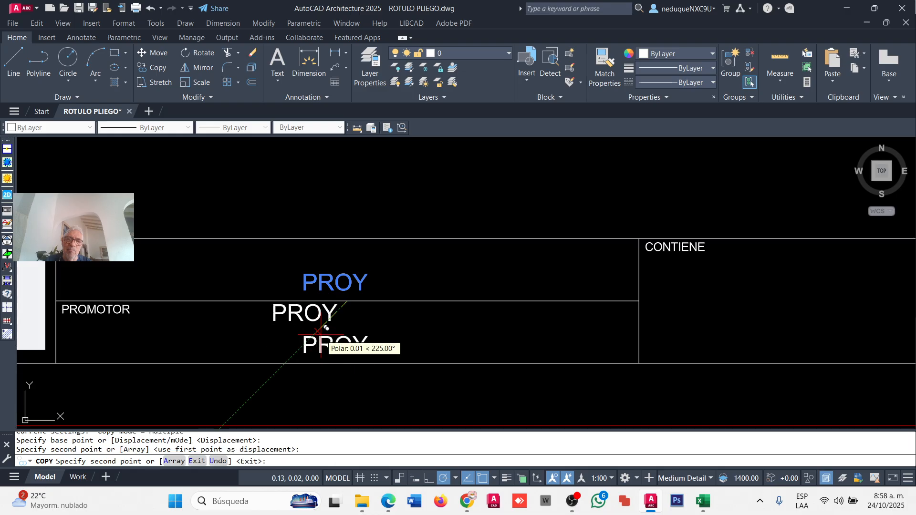
scroll(321, 335, "down", 2)
key("Return")
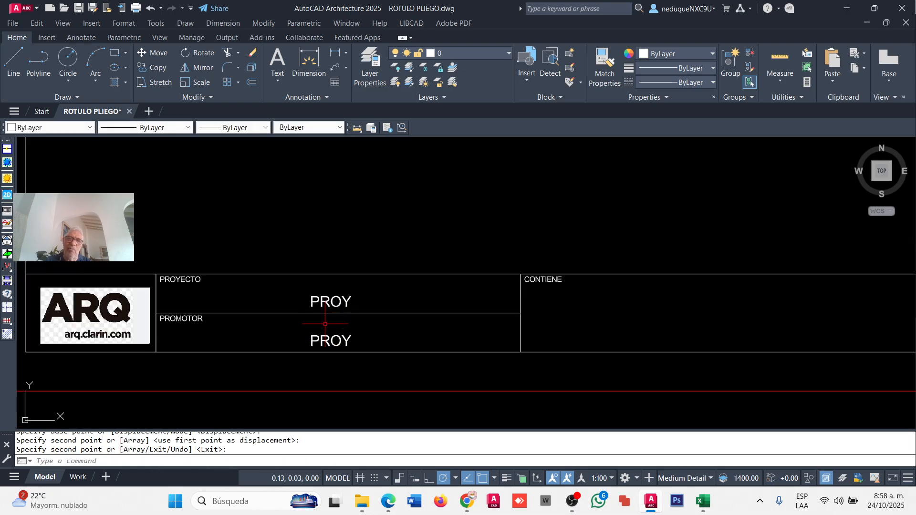
- Open the copied attribute in the PROMOTOR cell for editing and set its tag to PROM
scroll(325, 324, "up", 4)
middle_click_drag(338, 337, 454, 251)
scroll(426, 276, "down", 2)
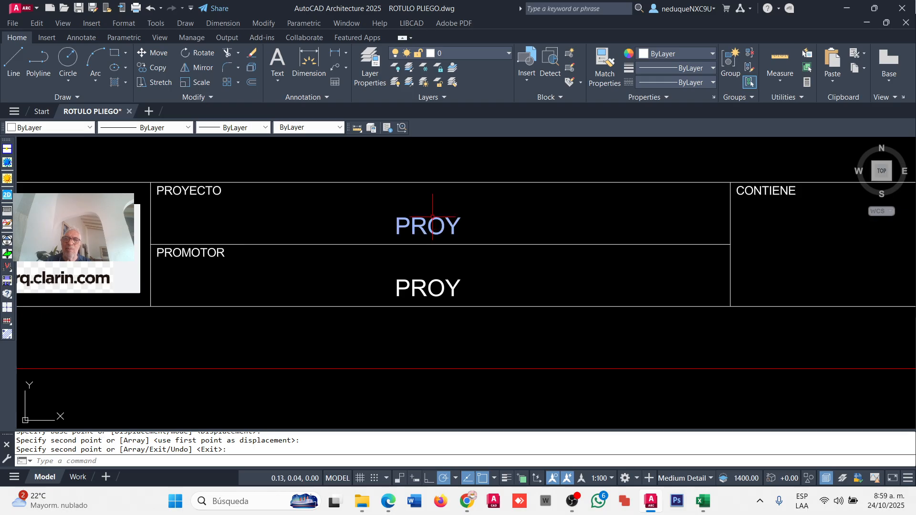
double_click(436, 282)
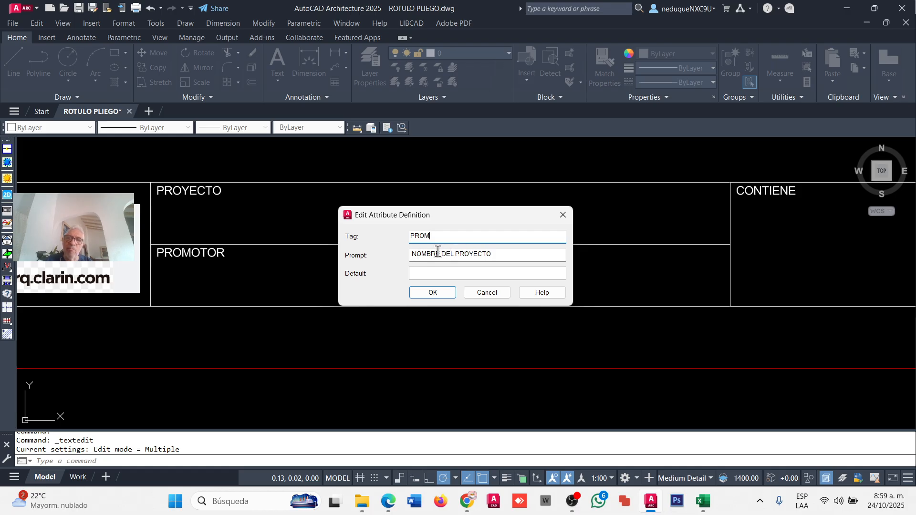
- Set the copied attribute's prompt to PROMOTOR DEL PROYECTO by replacing its first word, accept the definition and end the text editing
left_click(441, 254)
key("BackSpace")
key("BackSpace")
key("BackSpace")
key("BackSpace")
key("BackSpace")
key("BackSpace")
key("BackSpace")
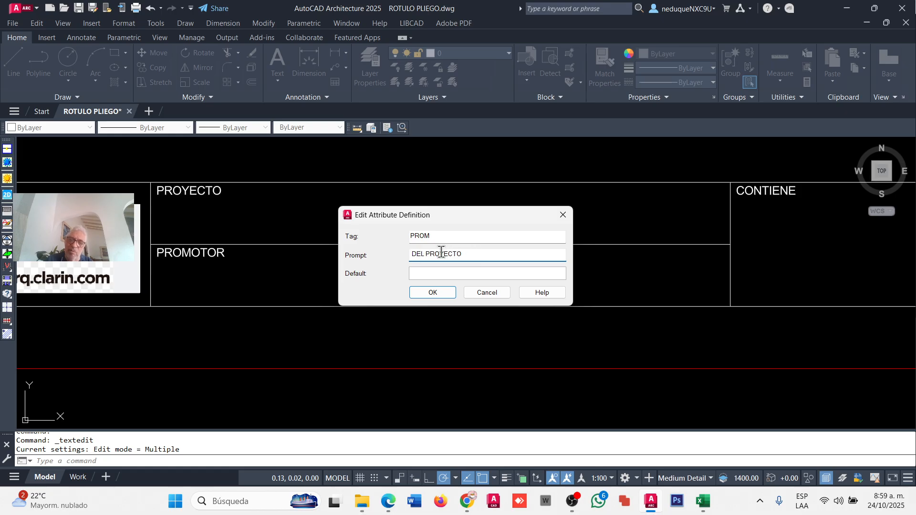
type("PR")
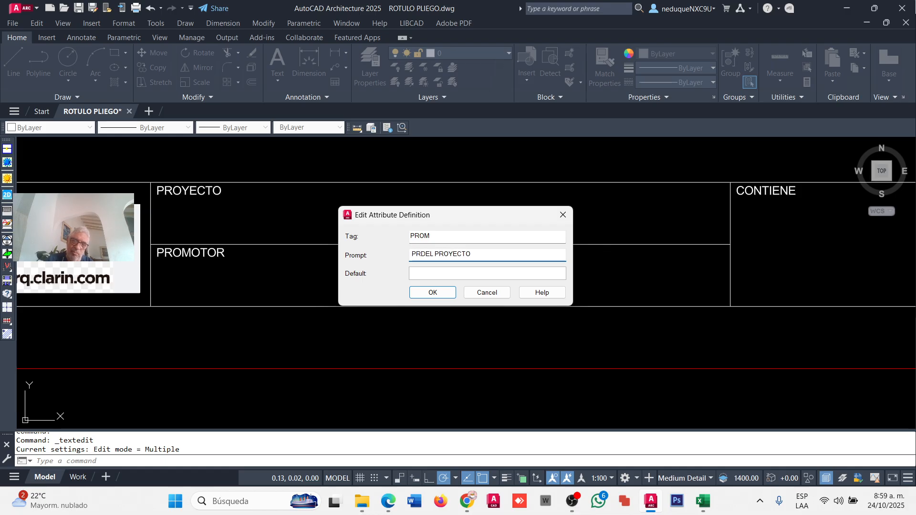
type("OMOTOR")
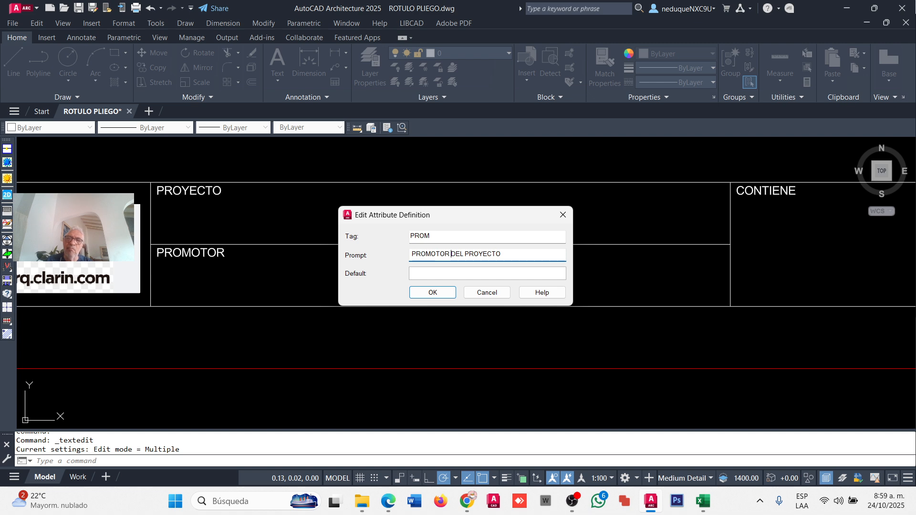
left_click(434, 293)
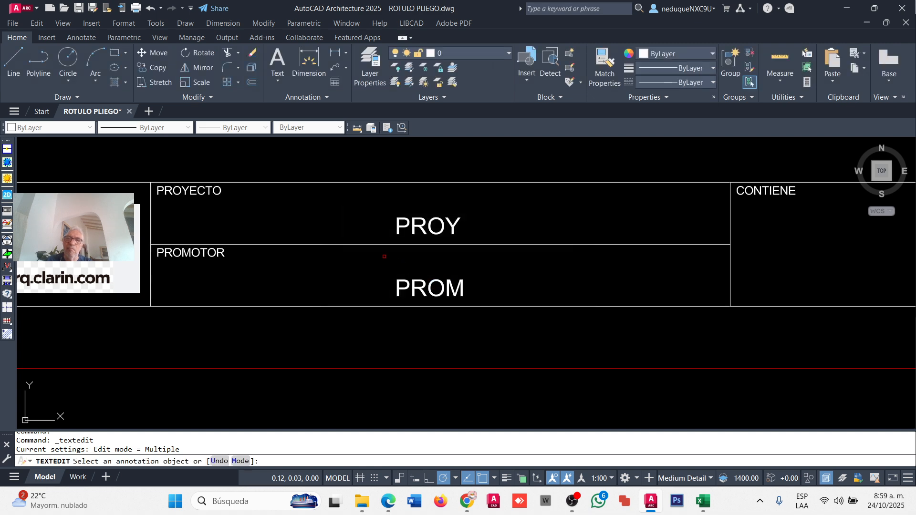
scroll(252, 269, "down", 4)
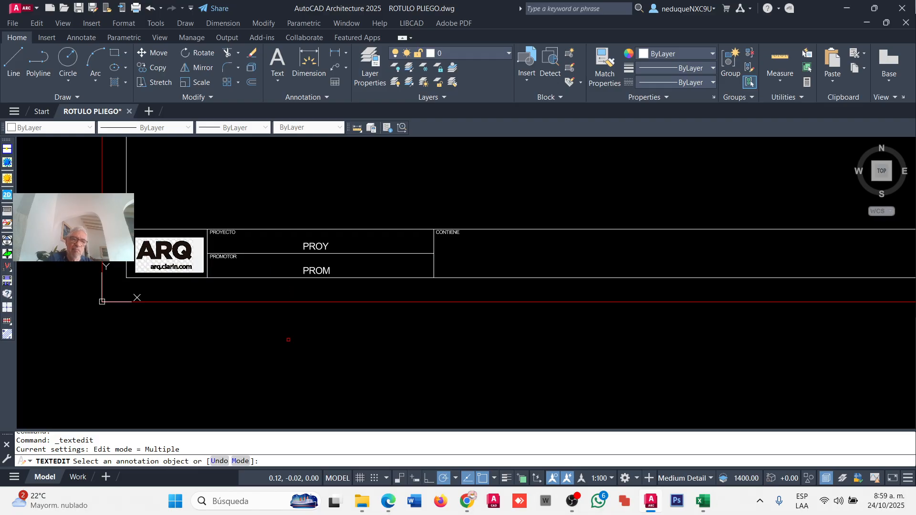
key("Escape")
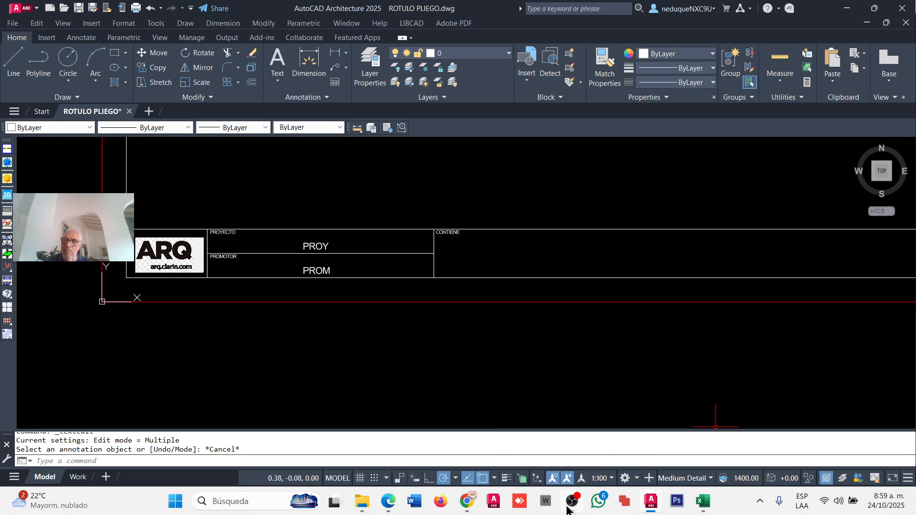
left_click(571, 502)
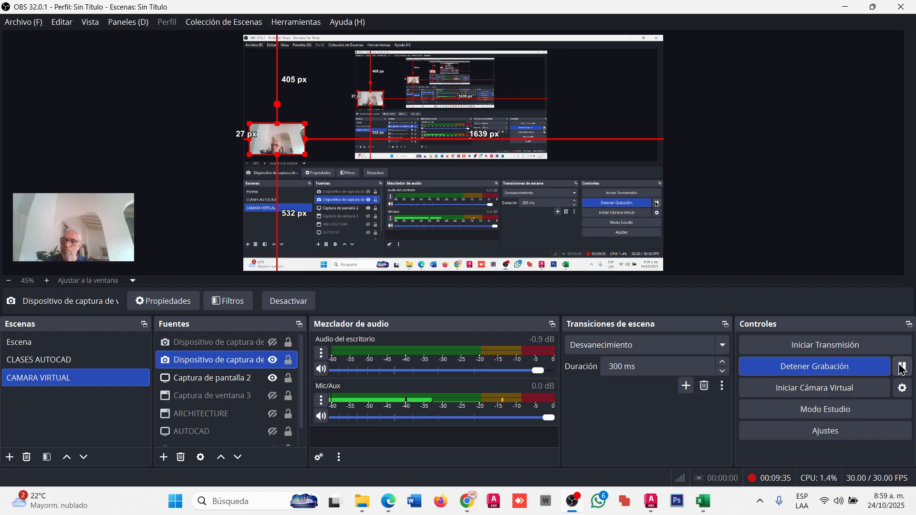
mouse_move(651, 508)
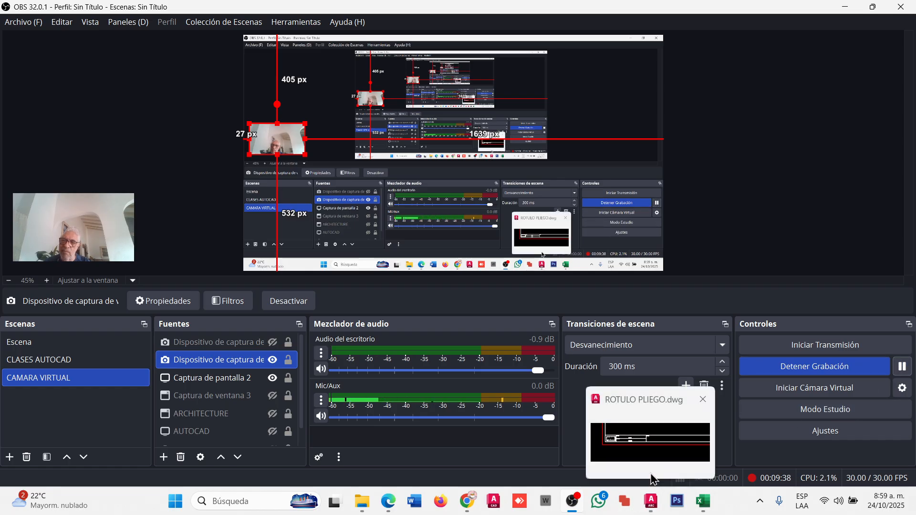
left_click(657, 456)
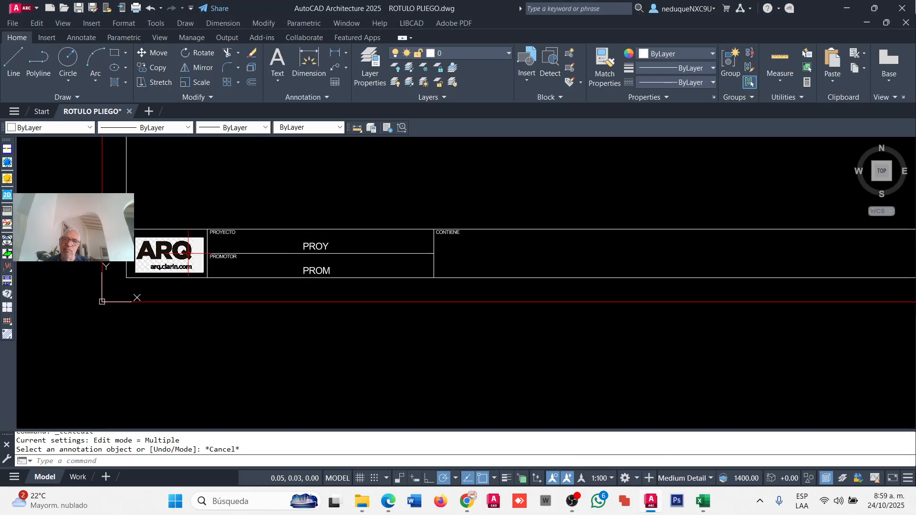
- Examine the title block's remaining cells, including CONTIENE, DISEÑO, ESCALA, FECHA, ARCHIVODWG and PLANO NO
scroll(214, 279, "down", 4)
scroll(219, 282, "up", 8)
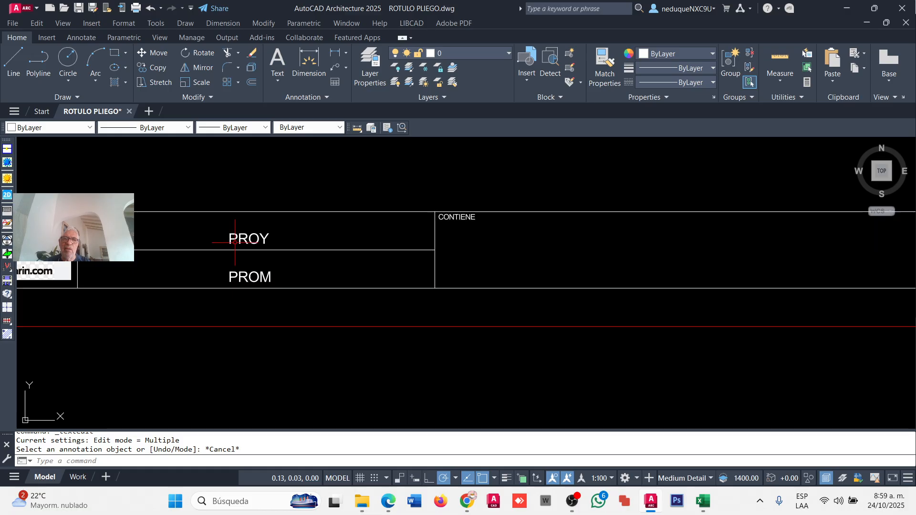
scroll(171, 256, "down", 8)
scroll(398, 250, "up", 4)
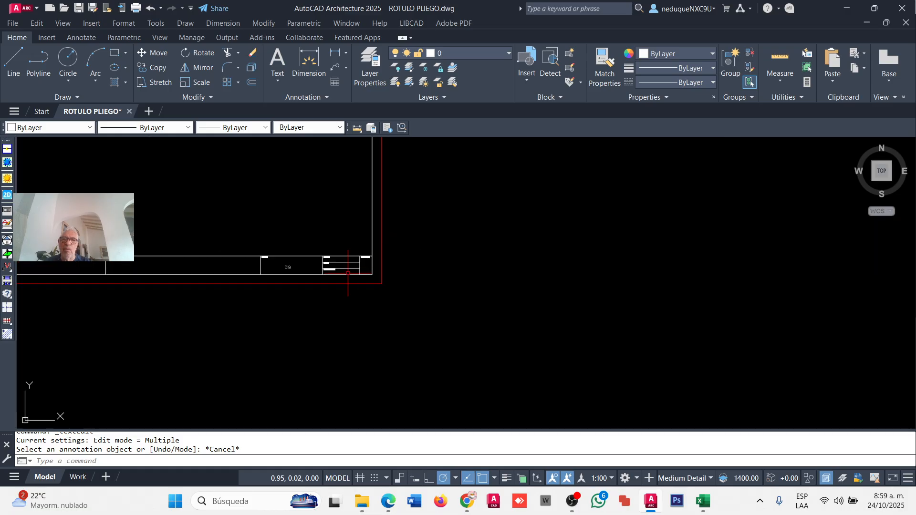
middle_click_drag(307, 278, 428, 282)
scroll(448, 262, "up", 6)
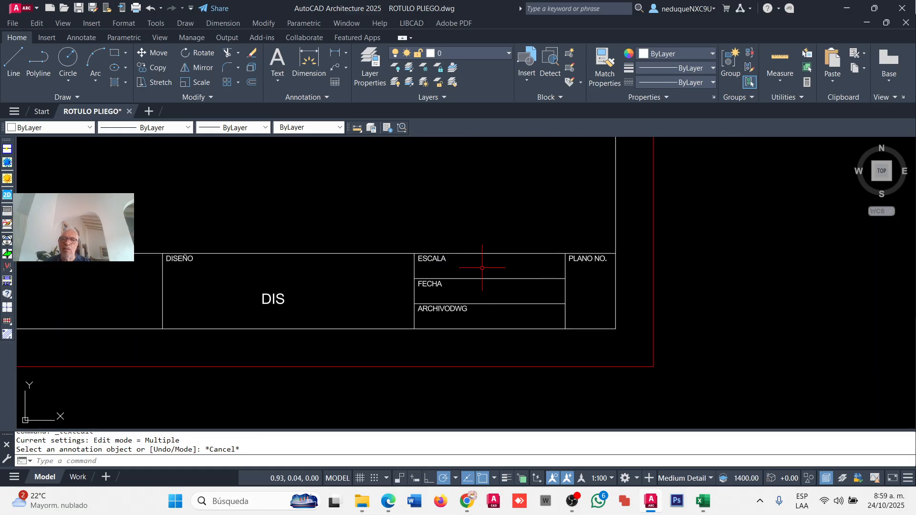
scroll(482, 268, "down", 5)
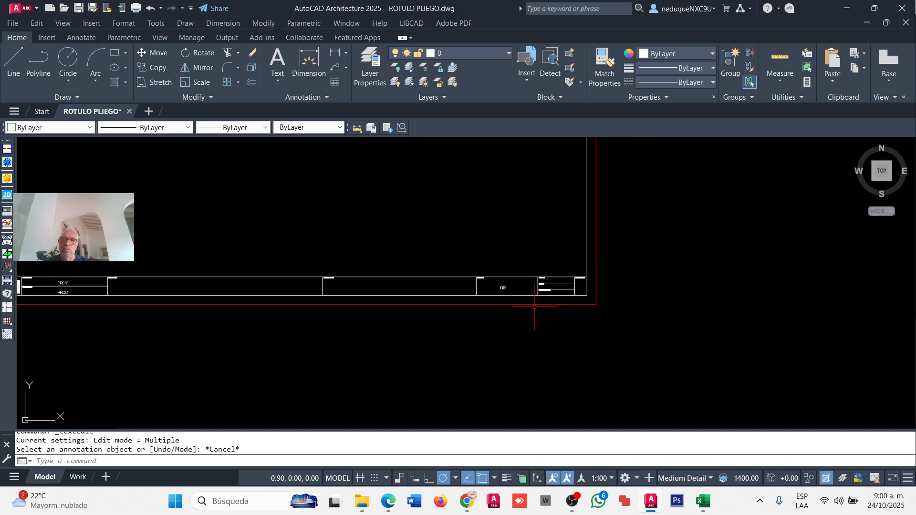
scroll(413, 302, "down", 3)
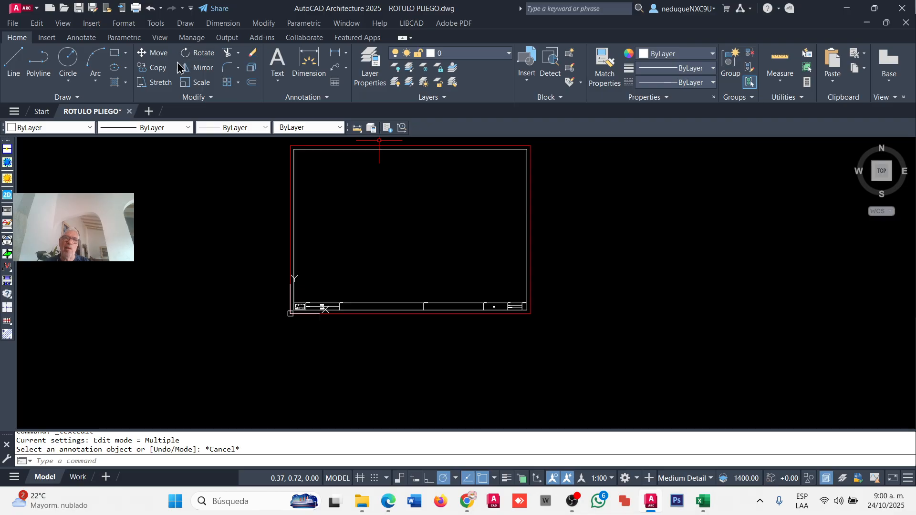
- Copy the PROY attribute from the PROYECTO cell, with a base point just below its text, into the ESCALA cell
left_click(151, 72)
scroll(324, 310, "up", 5)
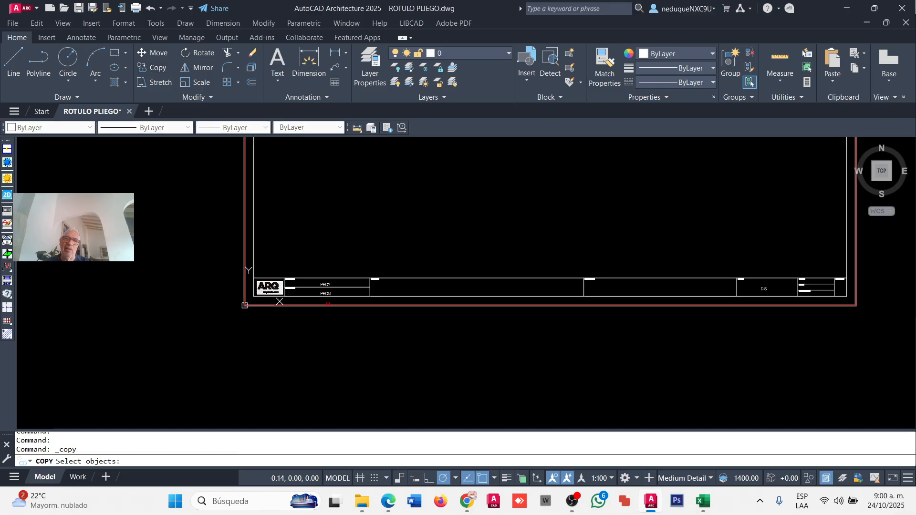
left_click(285, 304)
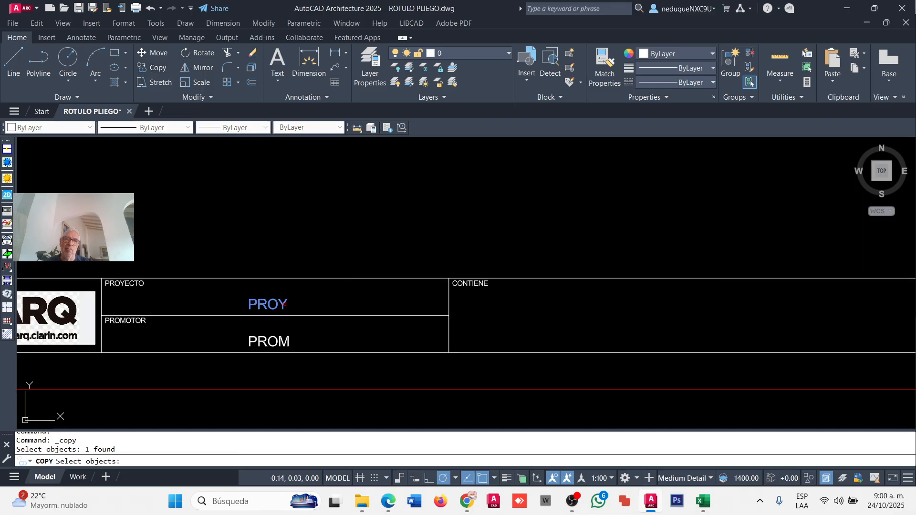
key("Return")
scroll(285, 304, "up", 8)
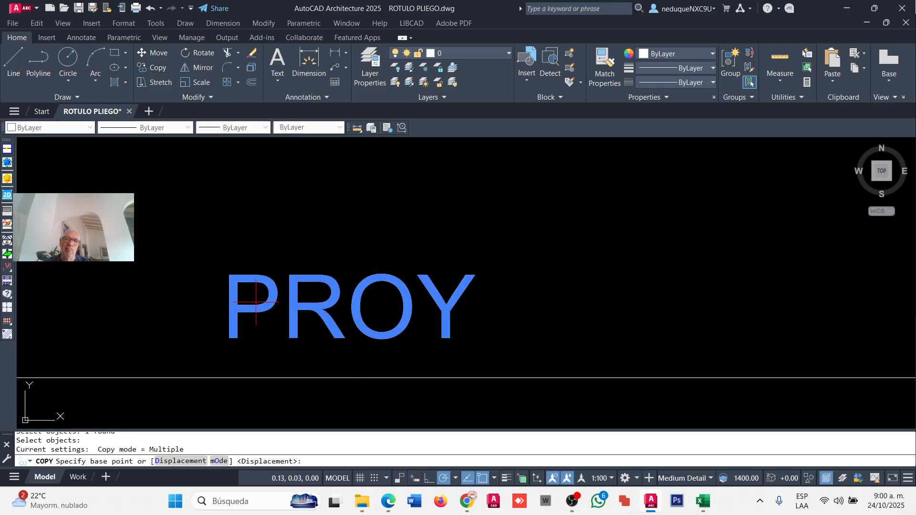
left_click(337, 350)
scroll(204, 306, "down", 8)
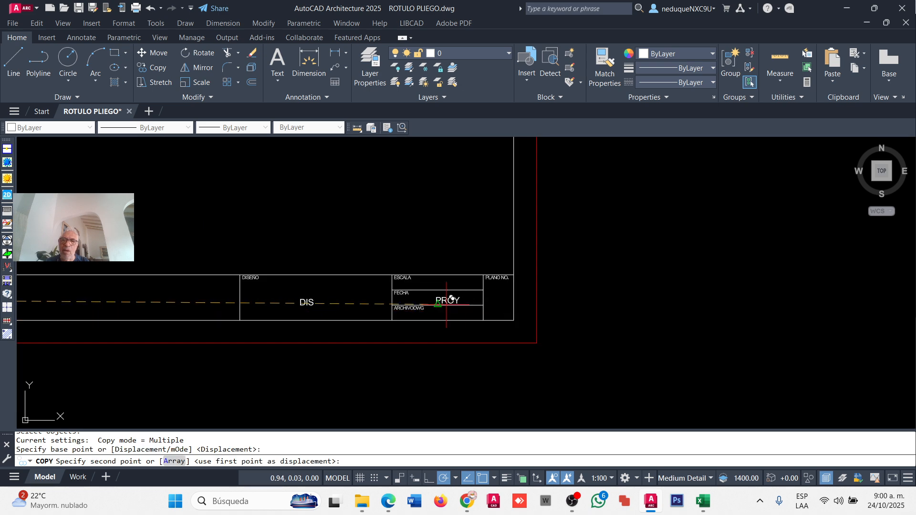
scroll(435, 285, "up", 4)
left_click(444, 292)
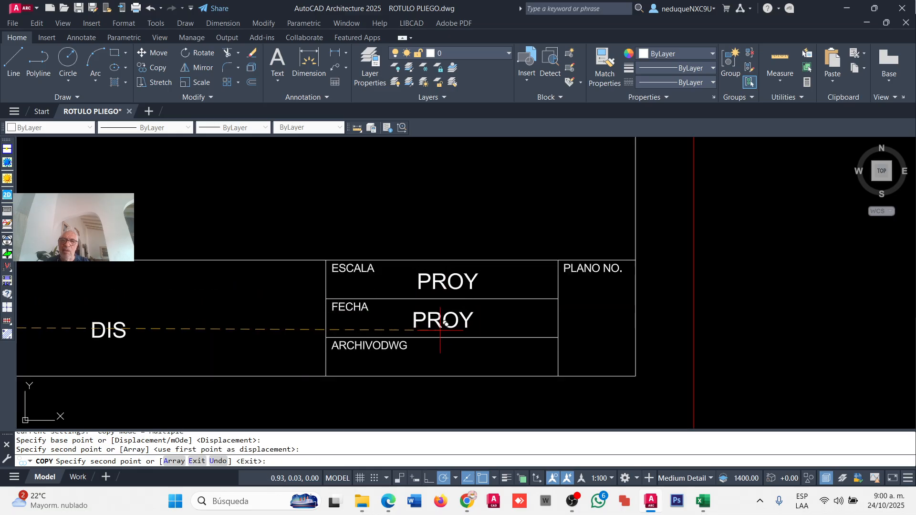
- Place another copy of PROY in the FECHA cell, try to place one in the ARCHIVODWG cell, and end the copying
scroll(446, 327, "up", 4)
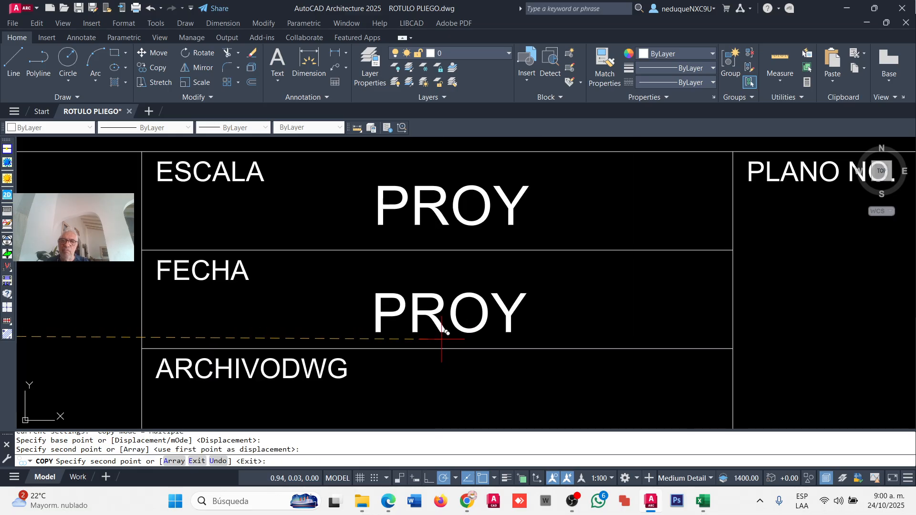
left_click(442, 339)
scroll(458, 324, "down", 4)
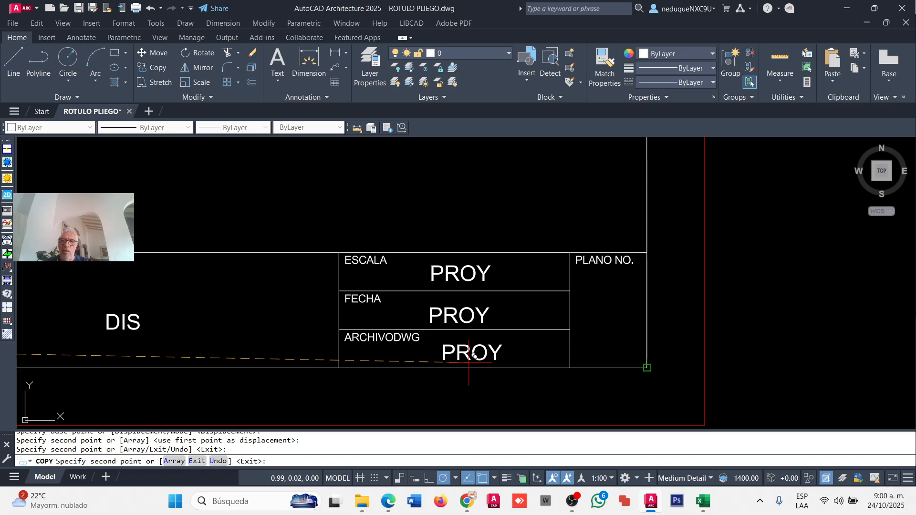
left_click(469, 363)
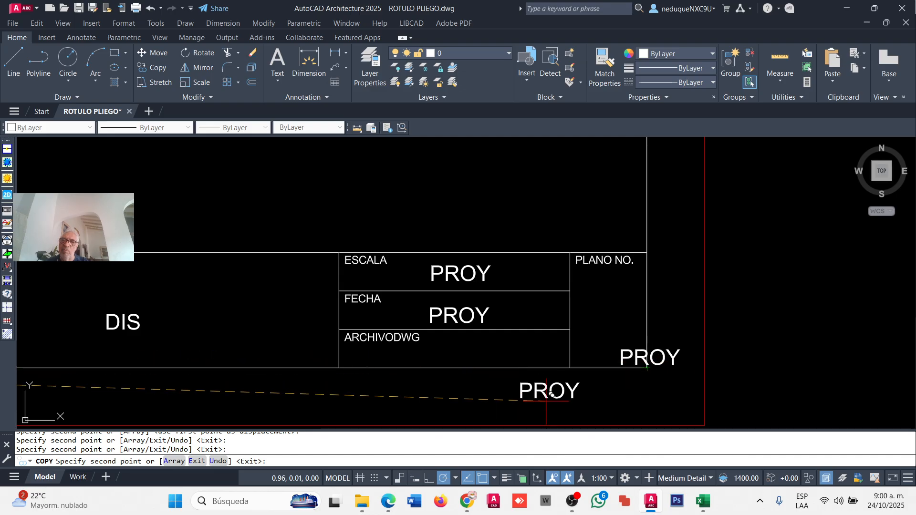
key("Escape")
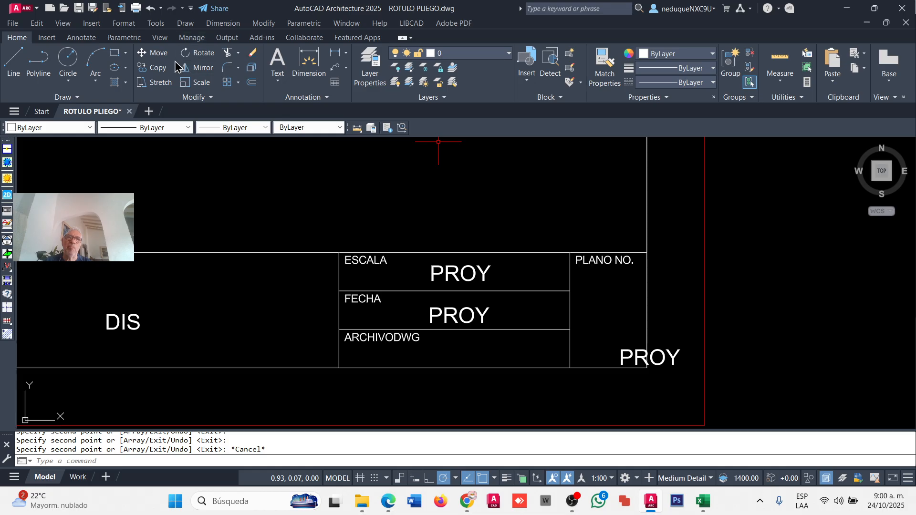
- Move the misplaced PROY attribute beside the PLANO NO. cell horizontally into the ARCHIVODWG cell, aligned with the copies above
left_click(153, 53)
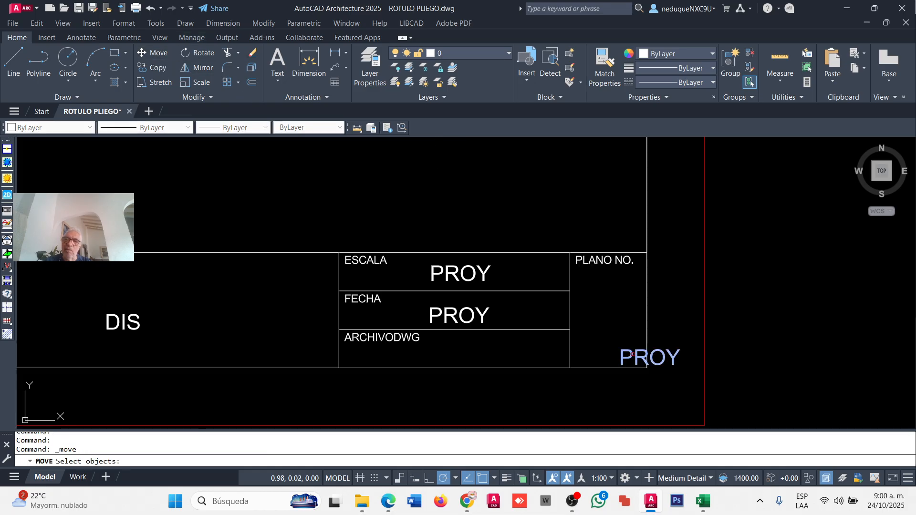
left_click(632, 353)
key("Return")
left_click(627, 386)
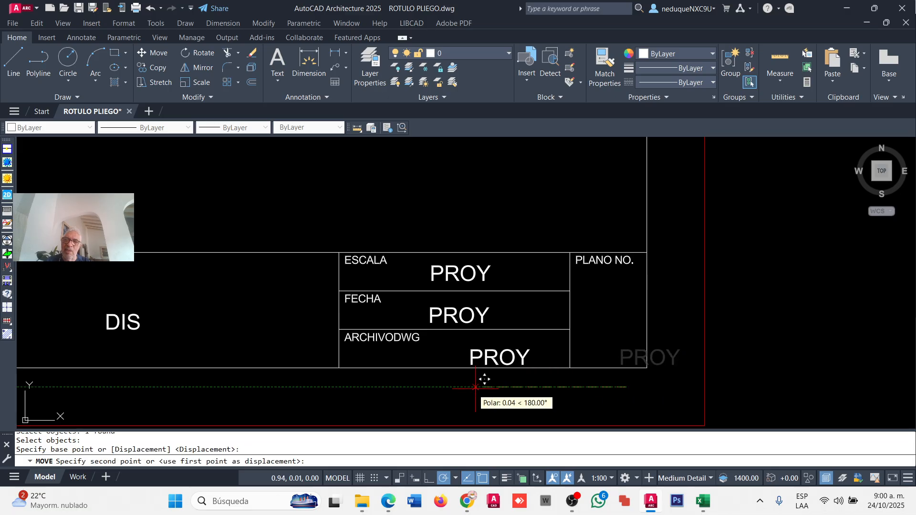
left_click(436, 387)
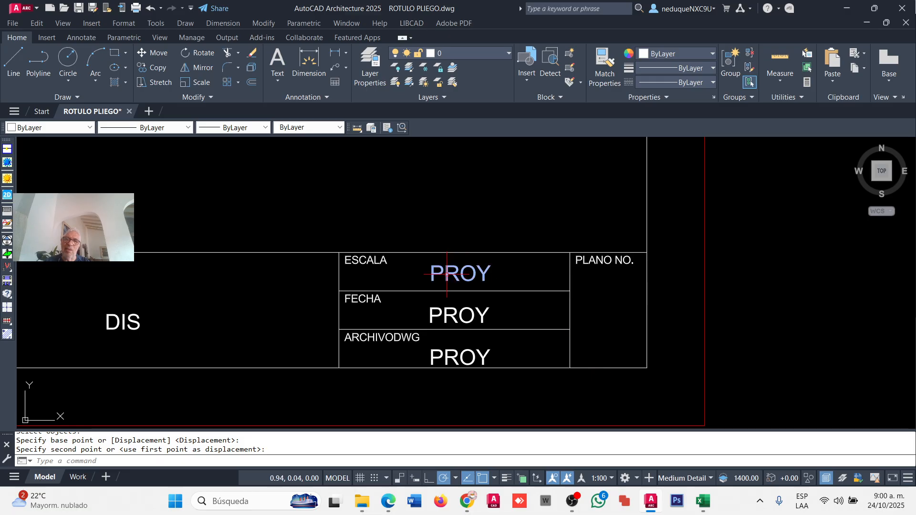
key("Escape")
- Edit the ESCALA cell's attribute definition to tag ESC and prompt ESCALA DEL PLANO
double_click(461, 272)
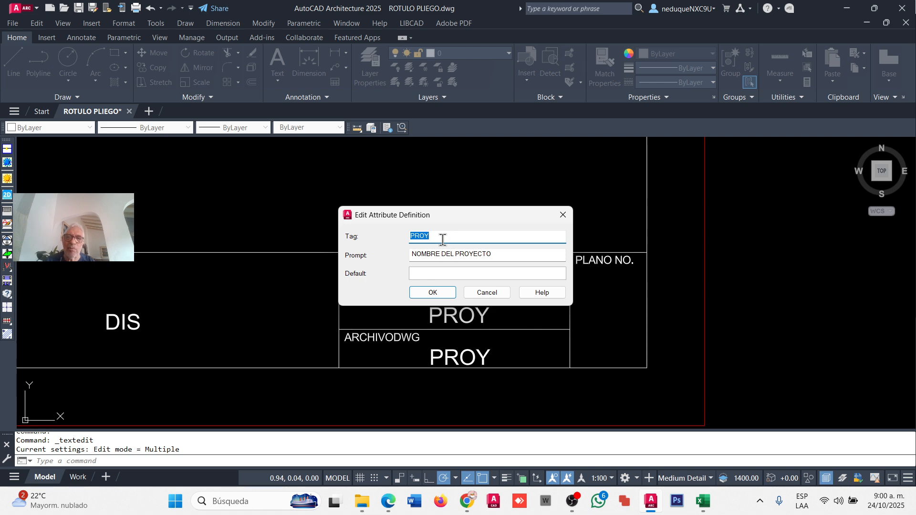
type("ESC")
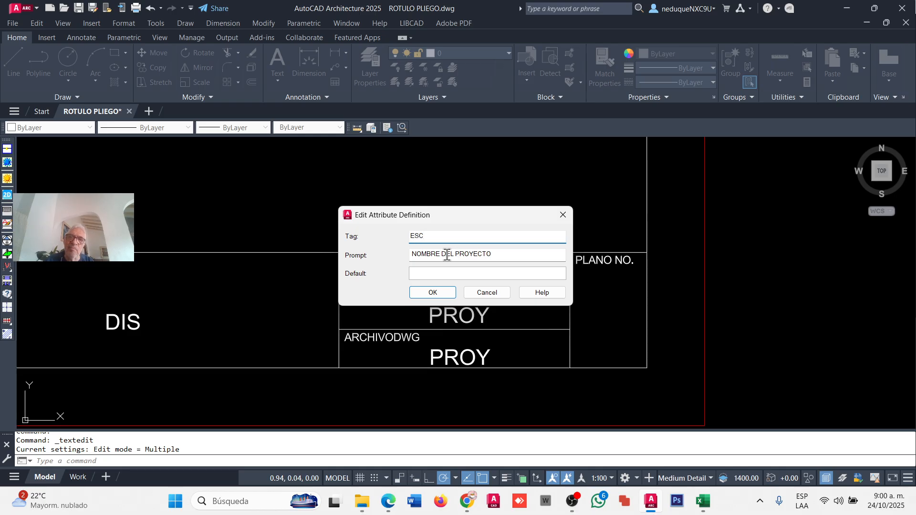
left_click_drag(439, 253, 352, 257)
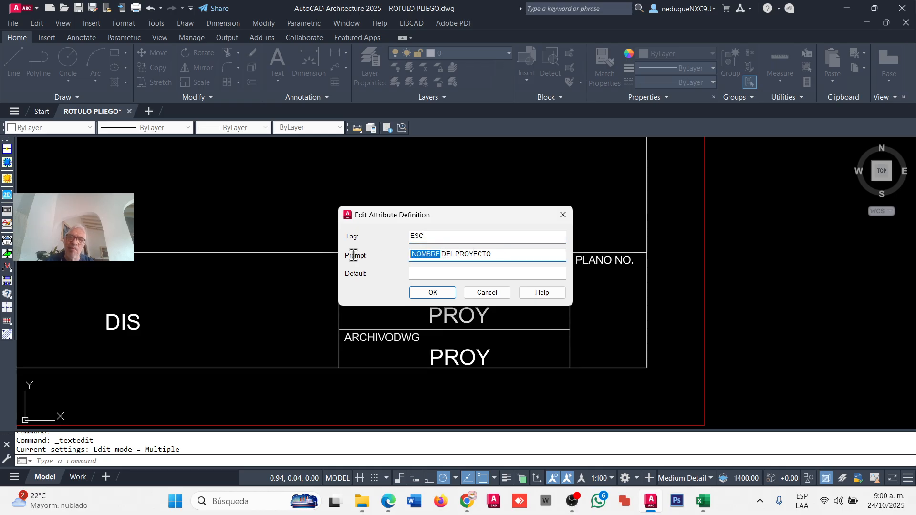
type("ESCALA DEL P")
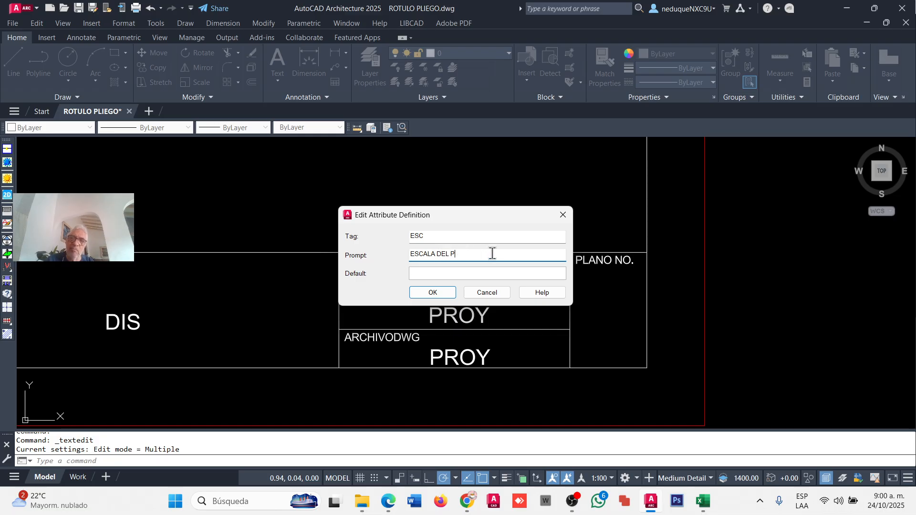
type("LANO")
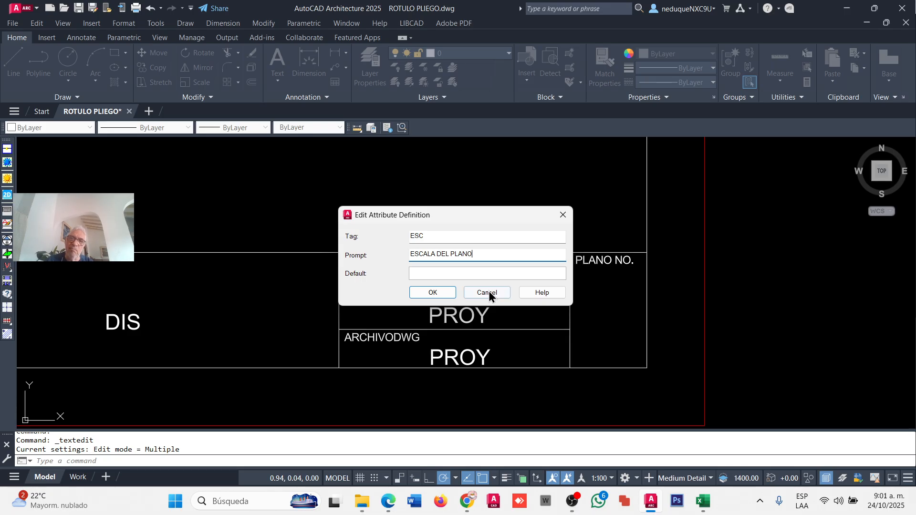
left_click(424, 293)
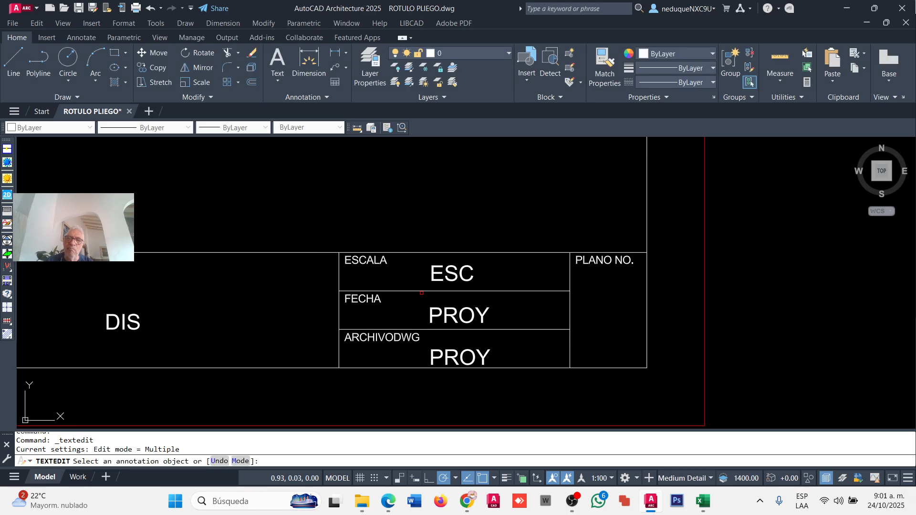
- Edit the FECHA cell's attribute definition, setting both its tag and its prompt to FECHA
left_click(440, 308)
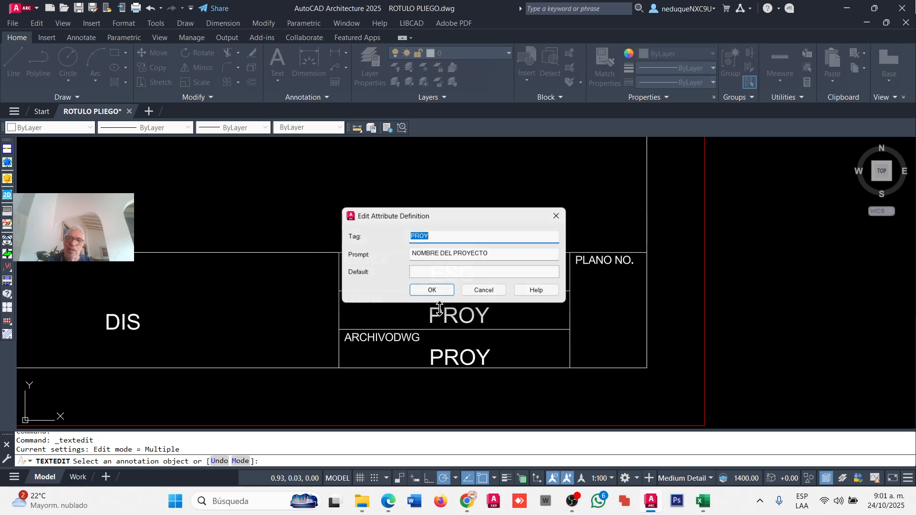
type("FECHA")
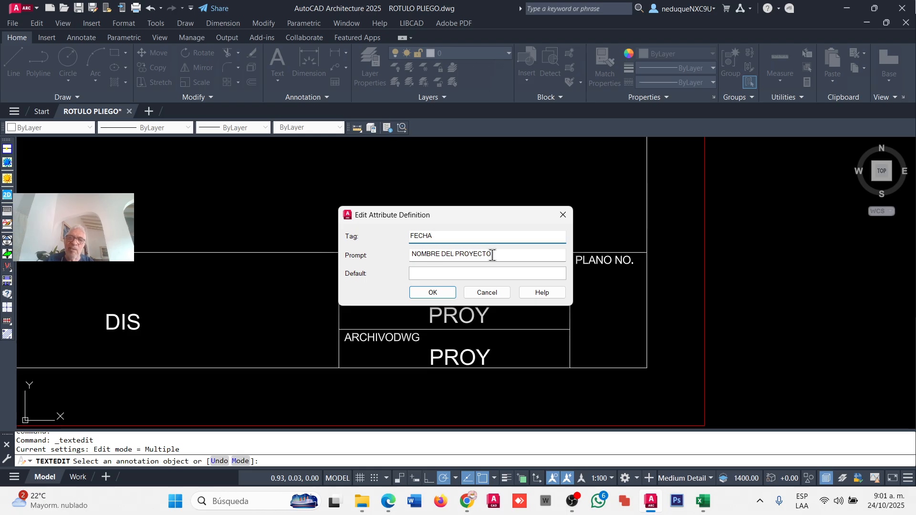
key("Tab")
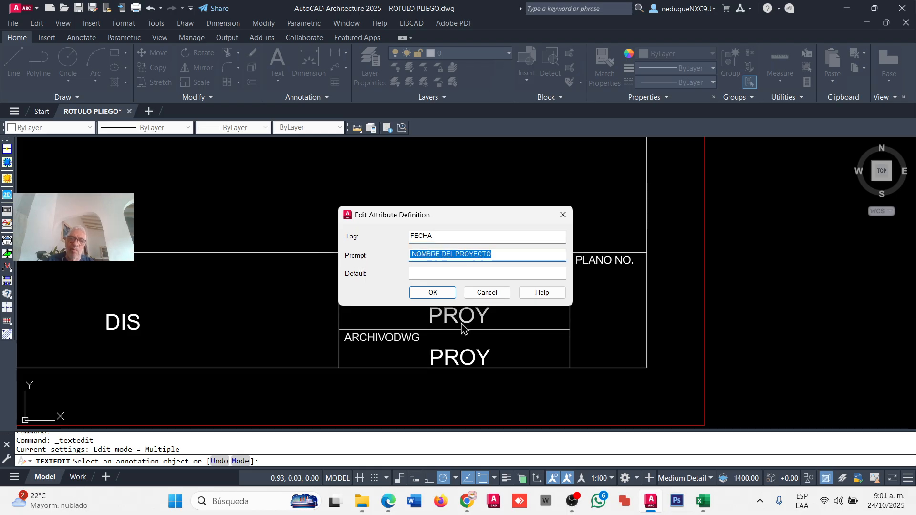
type("FECHA")
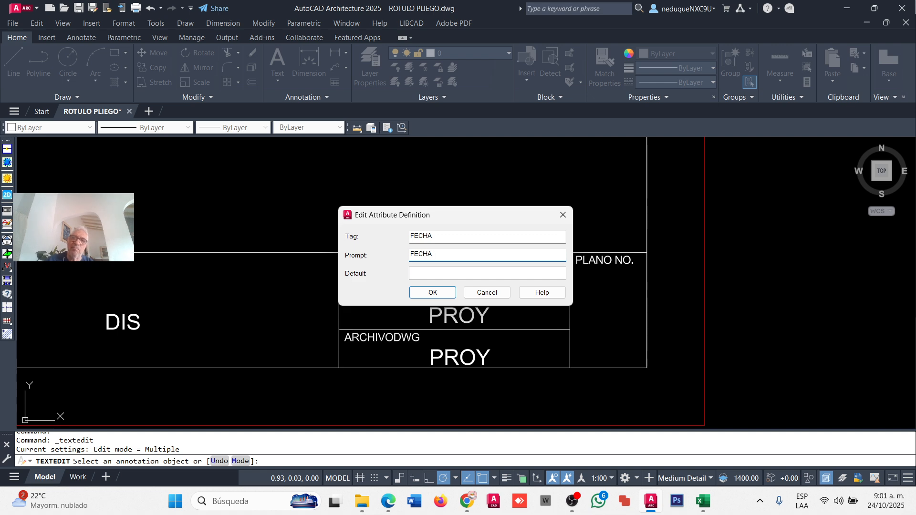
left_click(432, 293)
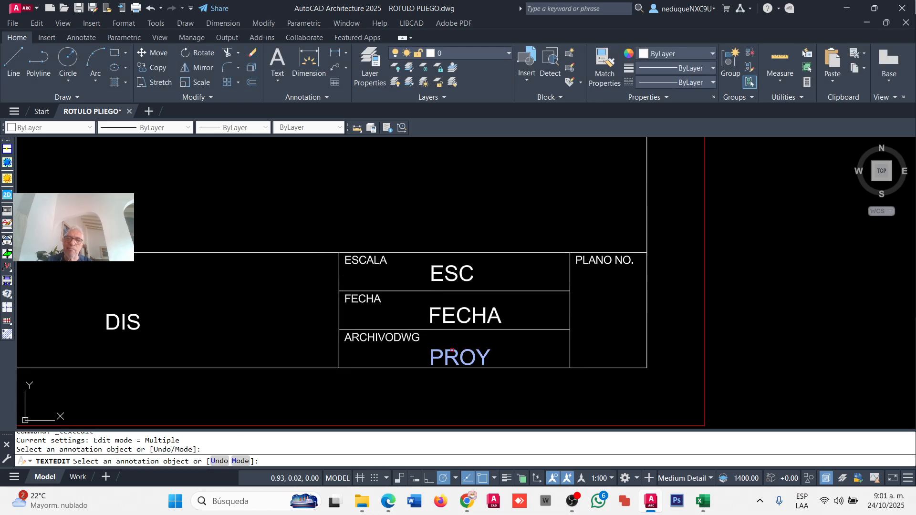
- Change the ARCHIVODWG cell's attribute to tag DWG and prompt ARCHIVO CAD, and end the text editing
left_click(450, 361)
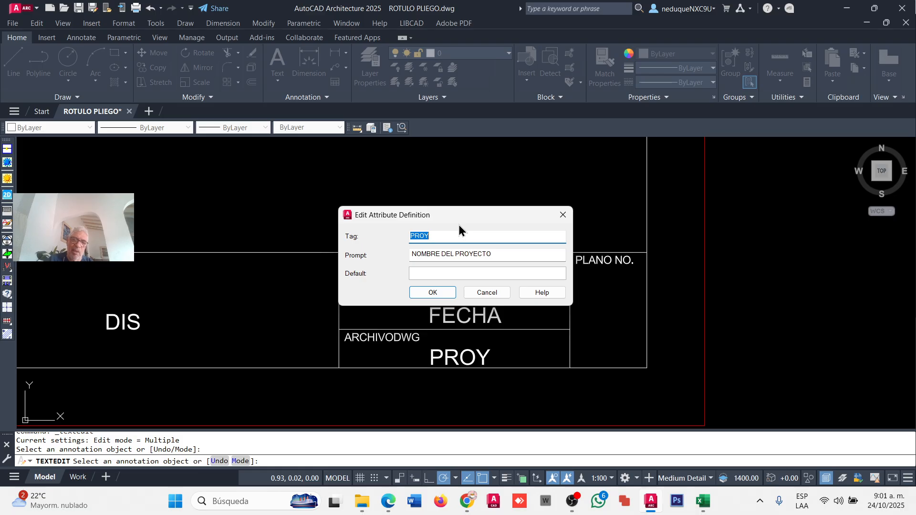
type("DWG")
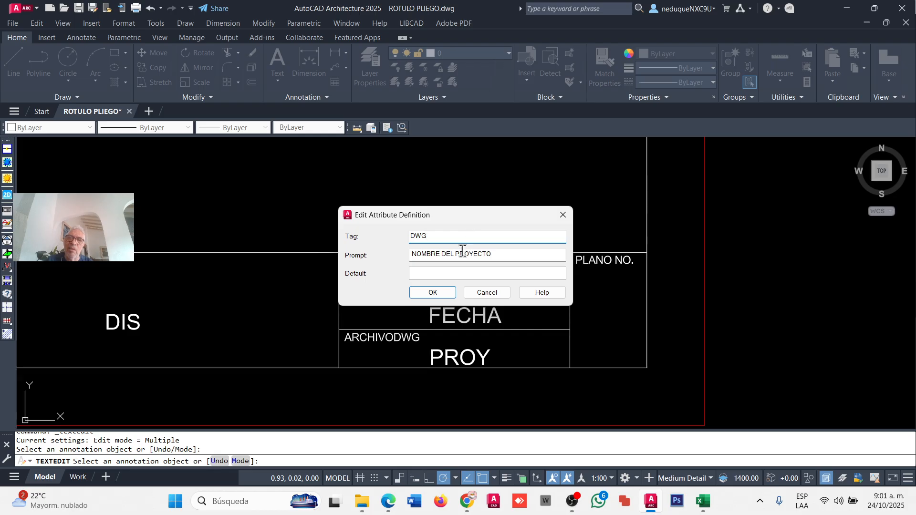
left_click_drag(499, 254, 389, 249)
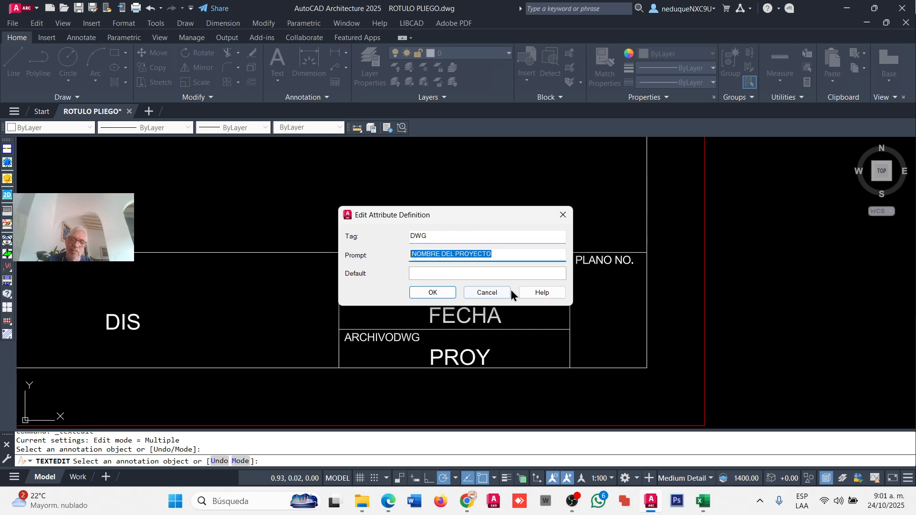
type("ARCHIV")
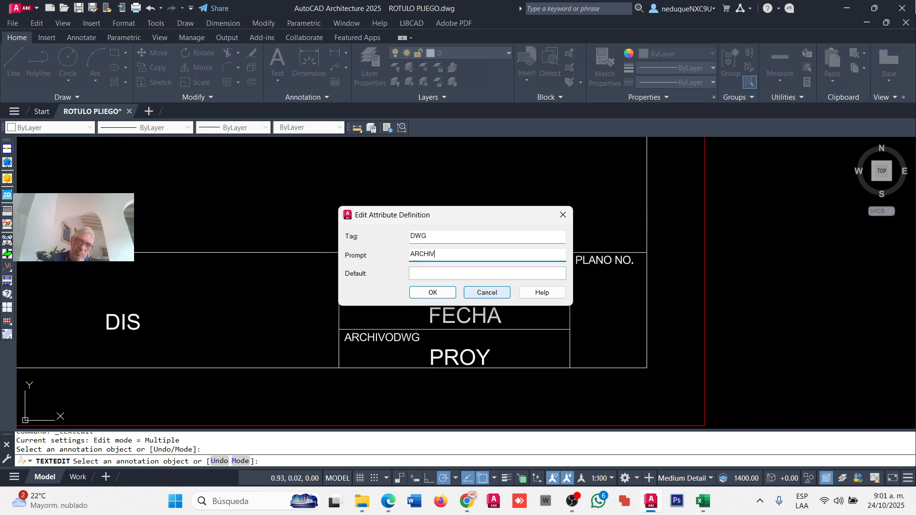
type("O CA")
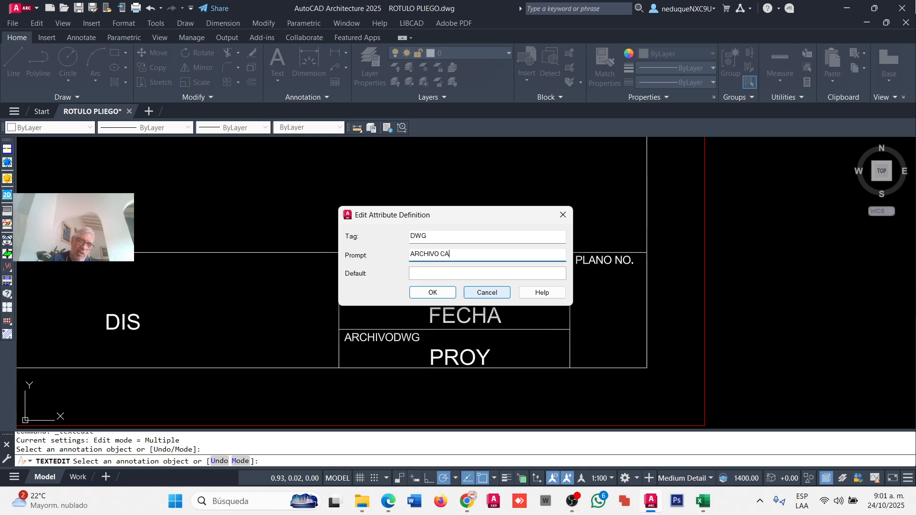
type("D")
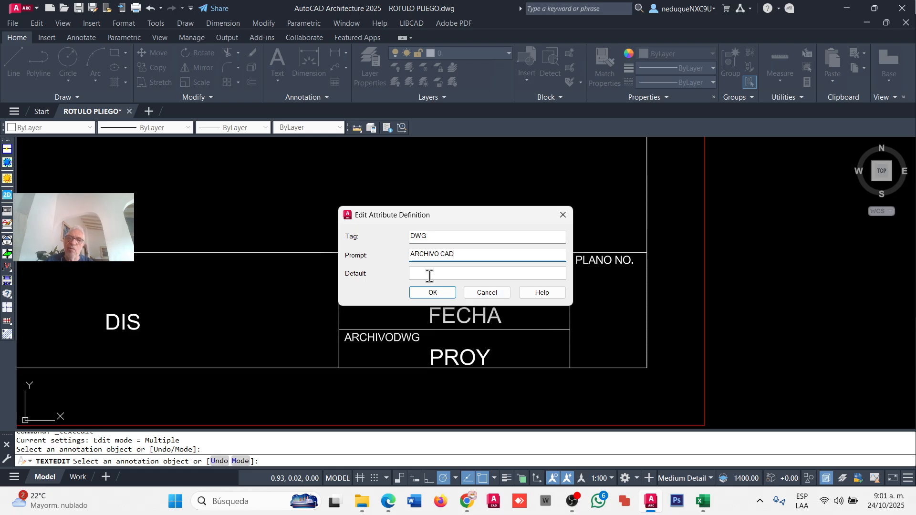
left_click(436, 292)
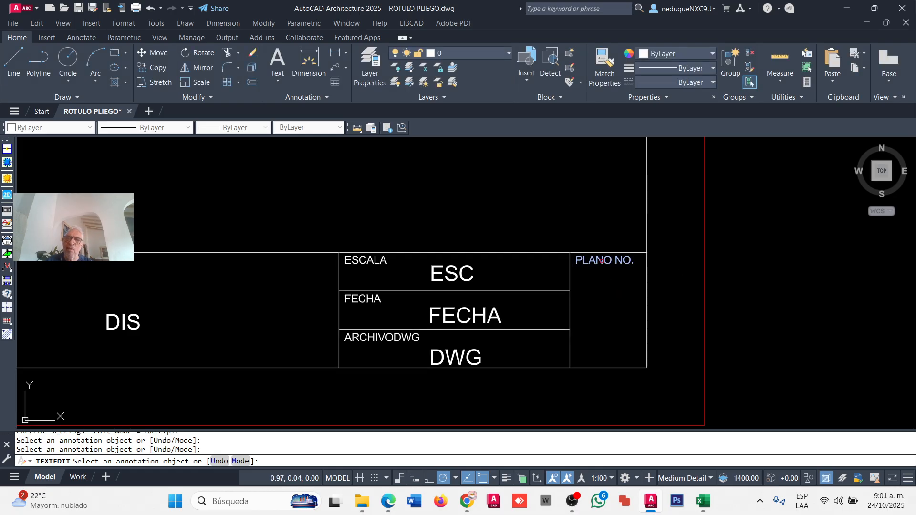
key("Escape")
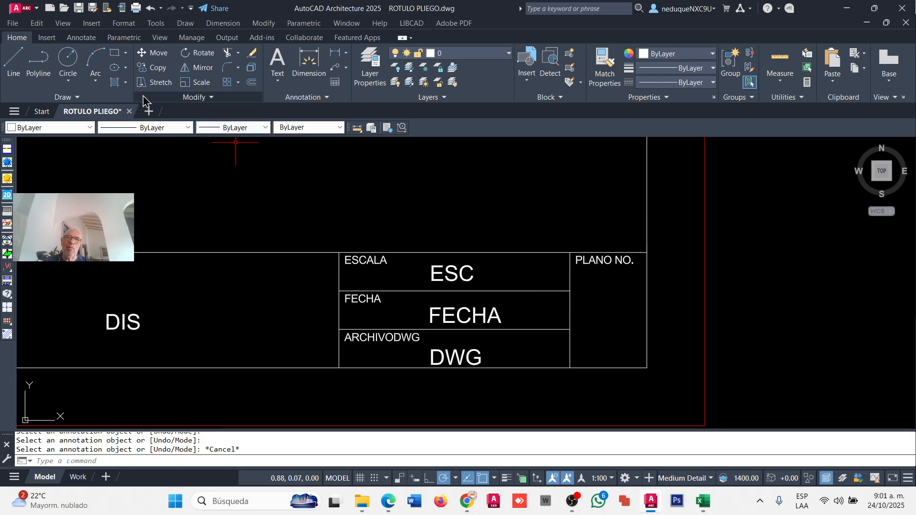
- Start a new attribute definition with tag ## and prompt NUMERO DEL PLANO
left_click(46, 38)
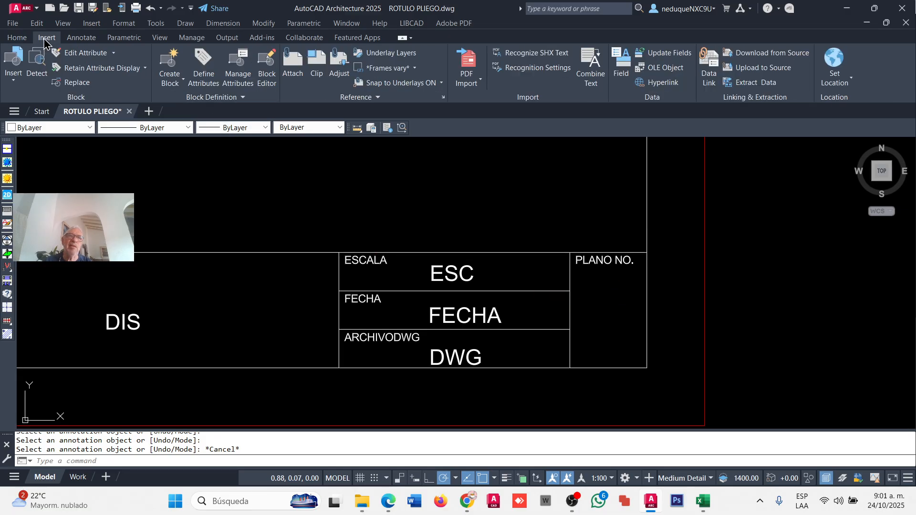
left_click(204, 71)
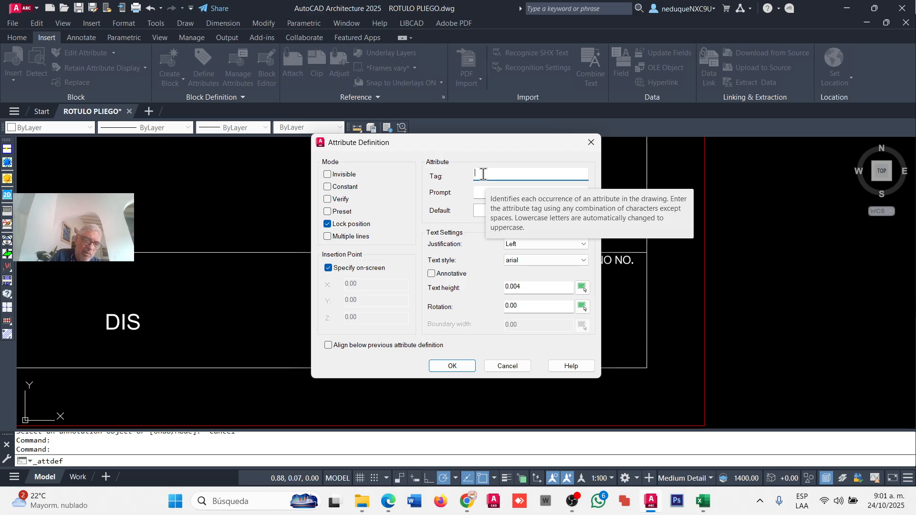
type("##")
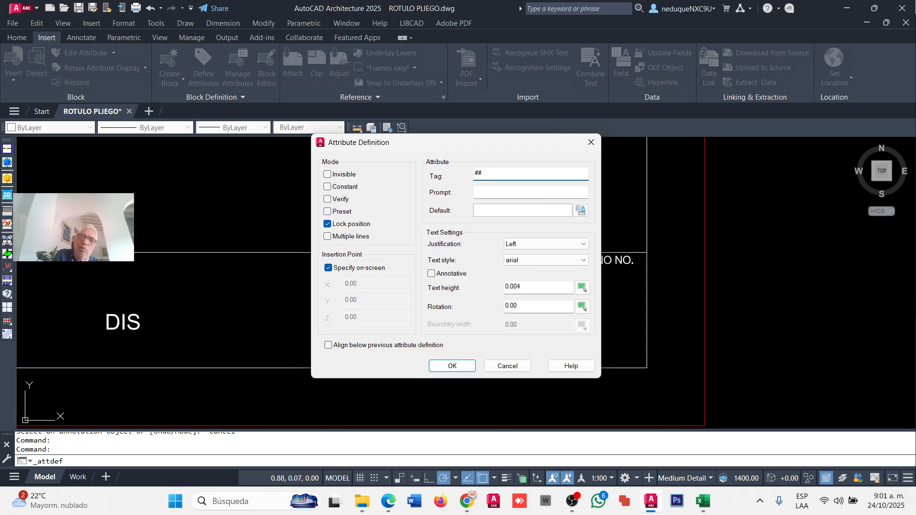
left_click(490, 190)
type("NUMERO DEL PLANO")
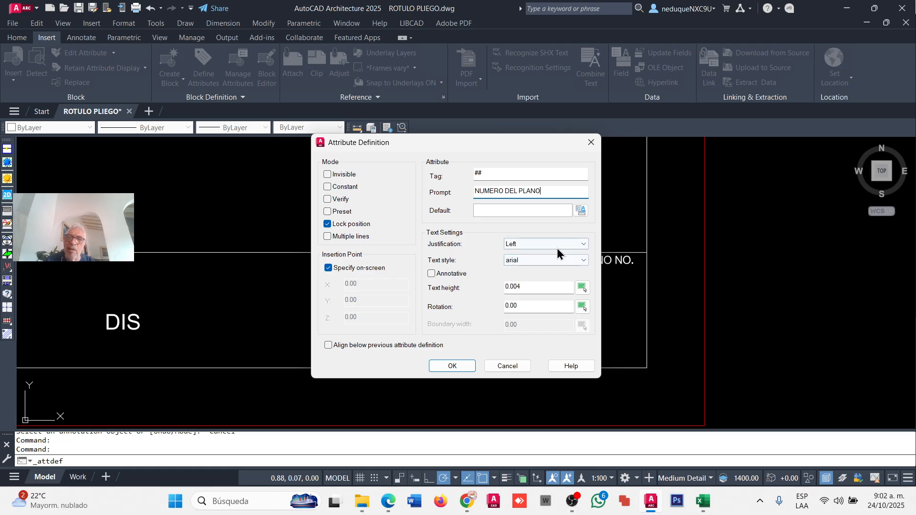
- Set the new attribute's justification to Center and its text height to 0.01, and accept the definition
left_click(583, 244)
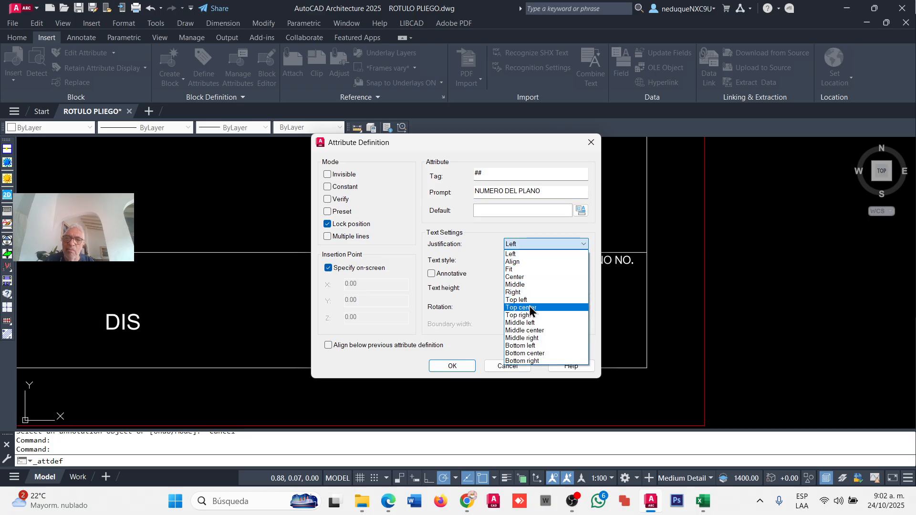
left_click(527, 277)
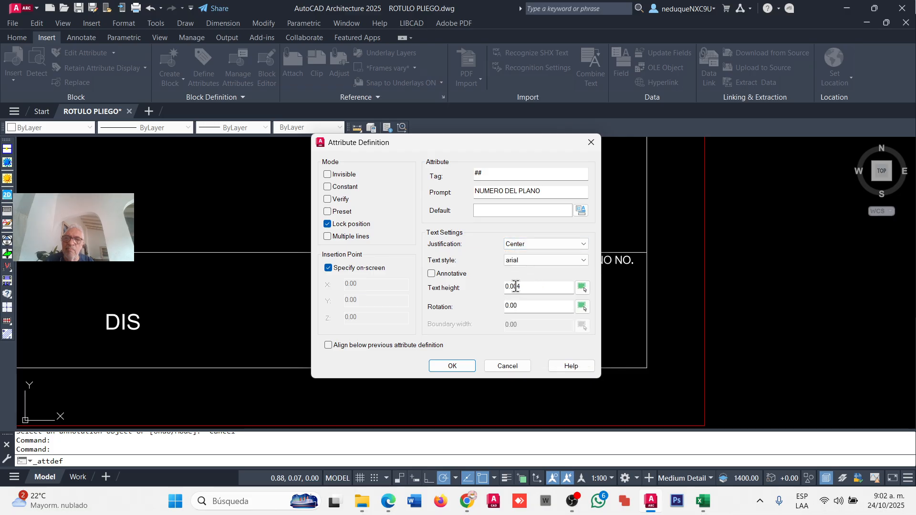
left_click(527, 287)
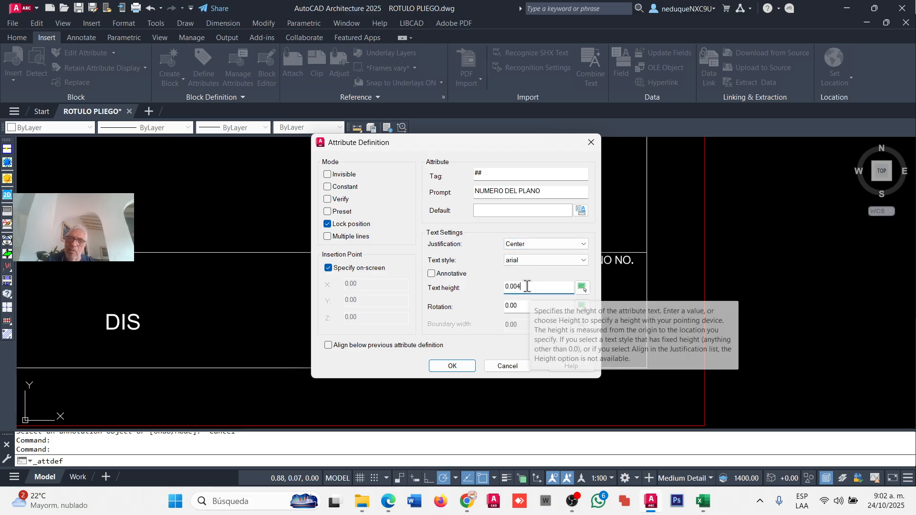
key("BackSpace")
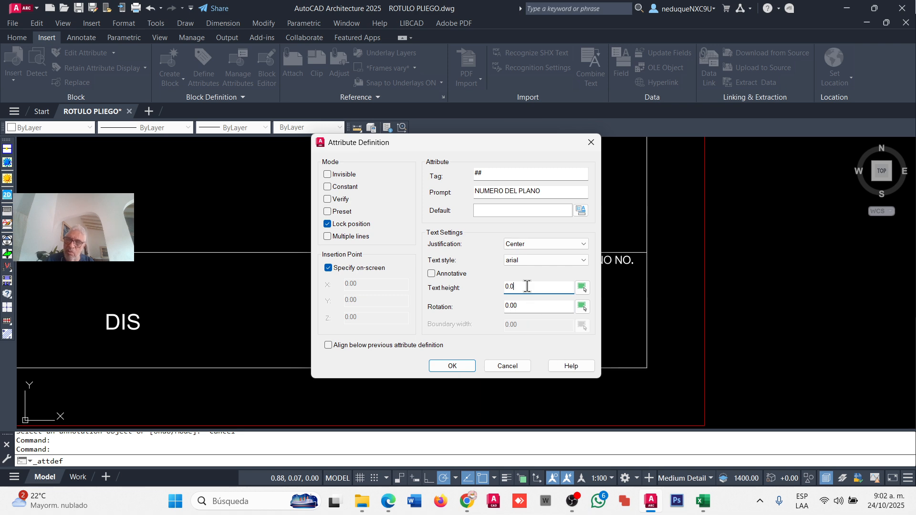
type("1")
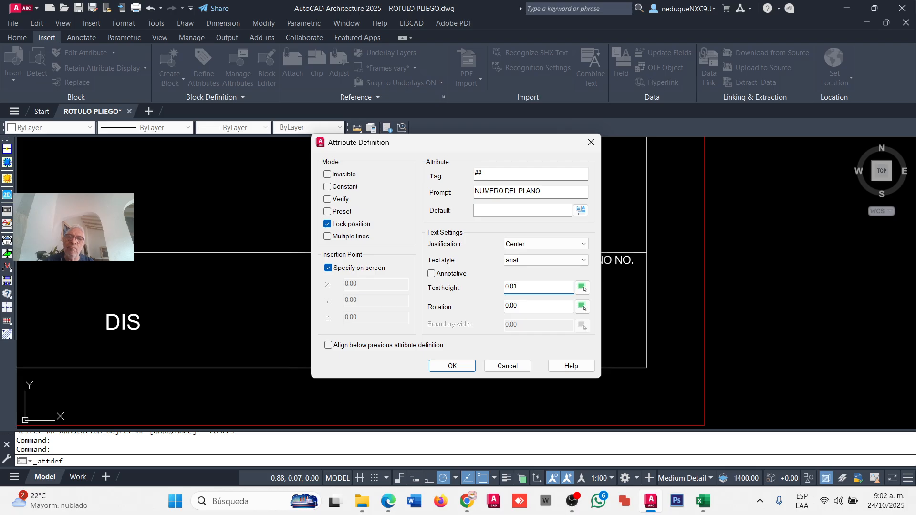
left_click(448, 369)
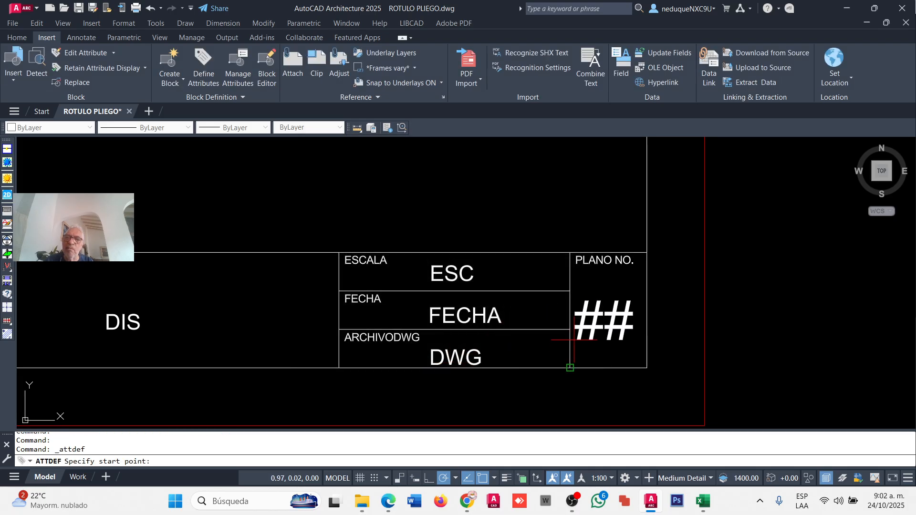
- Place the ## attribute near the lower-left part of the PLANO NO. cell and select it to show its grips
scroll(574, 340, "up", 4)
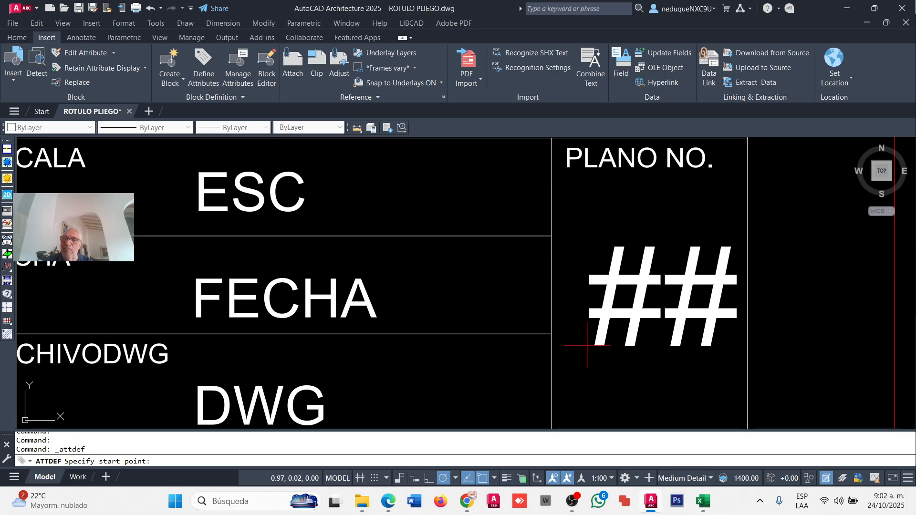
left_click(586, 346)
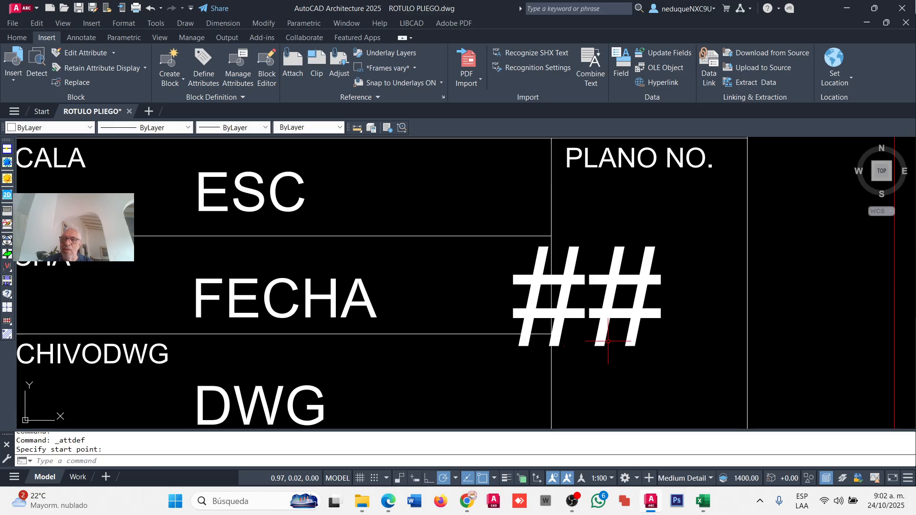
left_click(604, 334)
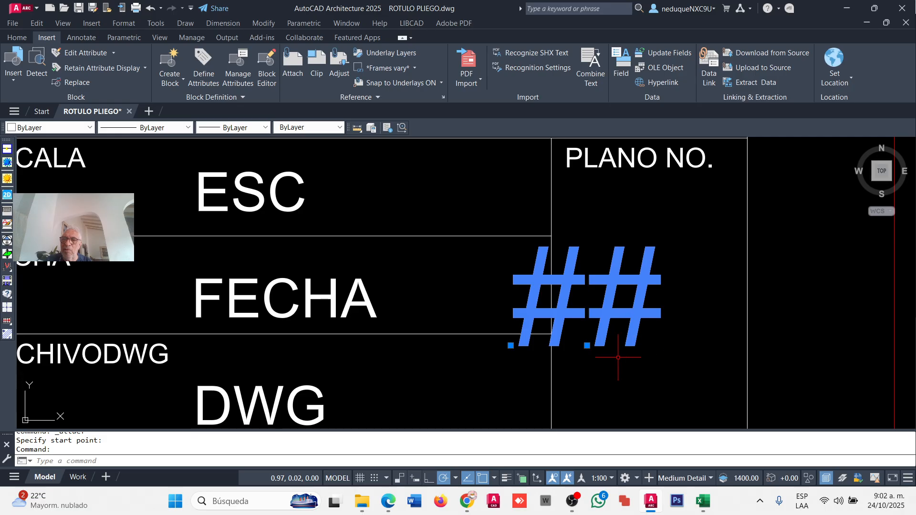
left_click(586, 345)
scroll(610, 345, "down", 4)
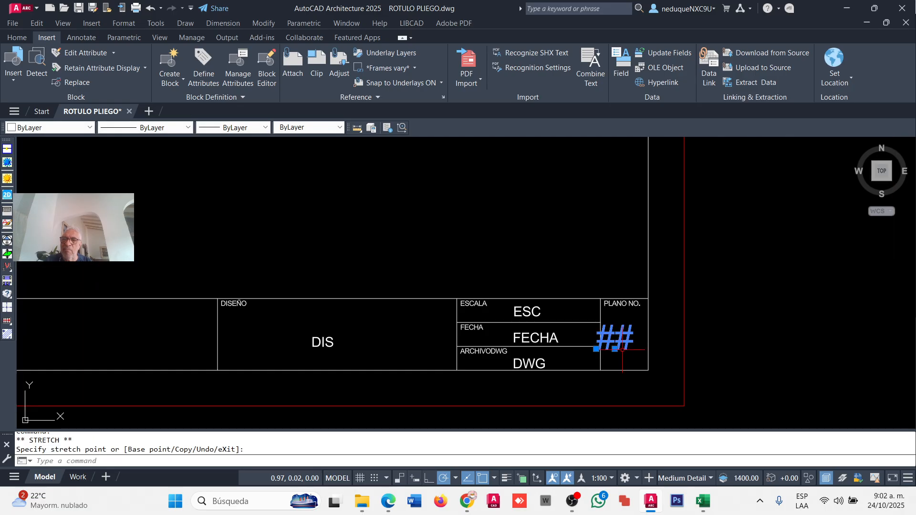
scroll(617, 353, "up", 2)
scroll(622, 321, "down", 2)
scroll(479, 328, "down", 4)
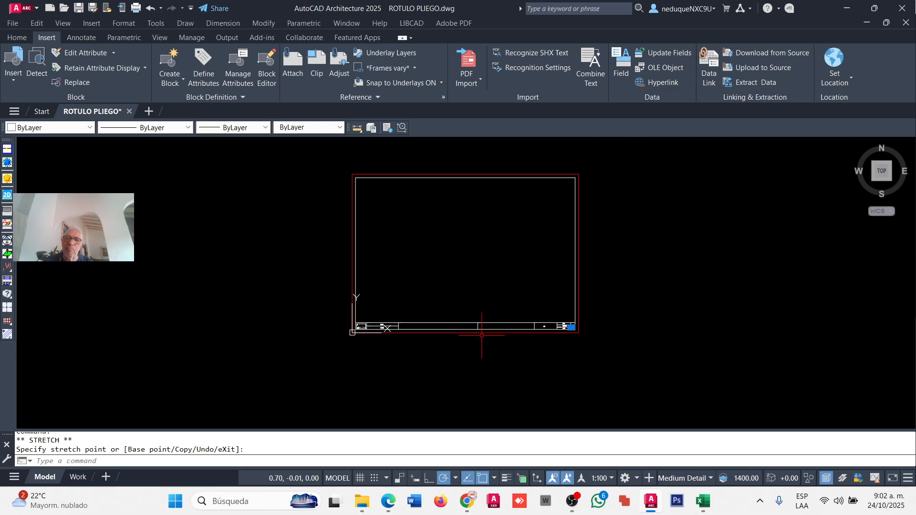
- Open the properties with the PROY attribute of the PROYECTO cell selected, and clear the mixed selection
scroll(528, 314, "up", 8)
scroll(528, 314, "up", 4)
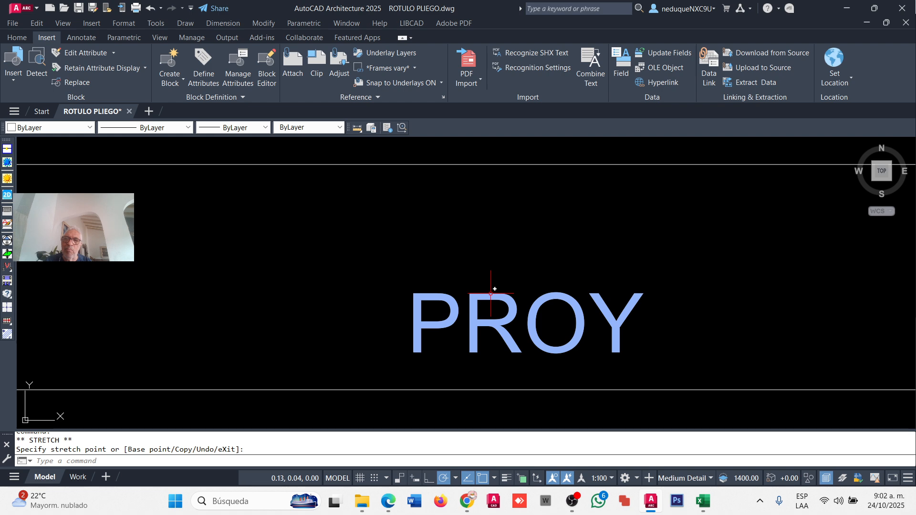
left_click(491, 294)
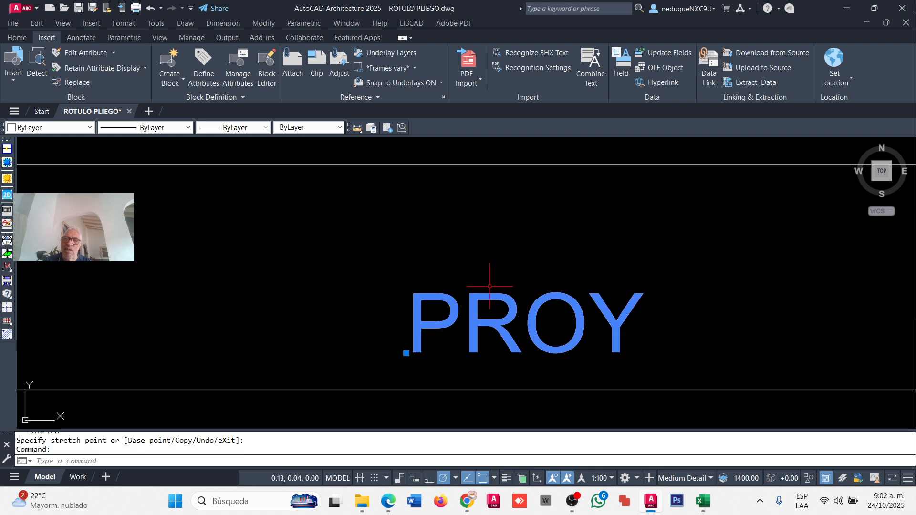
right_click(477, 302)
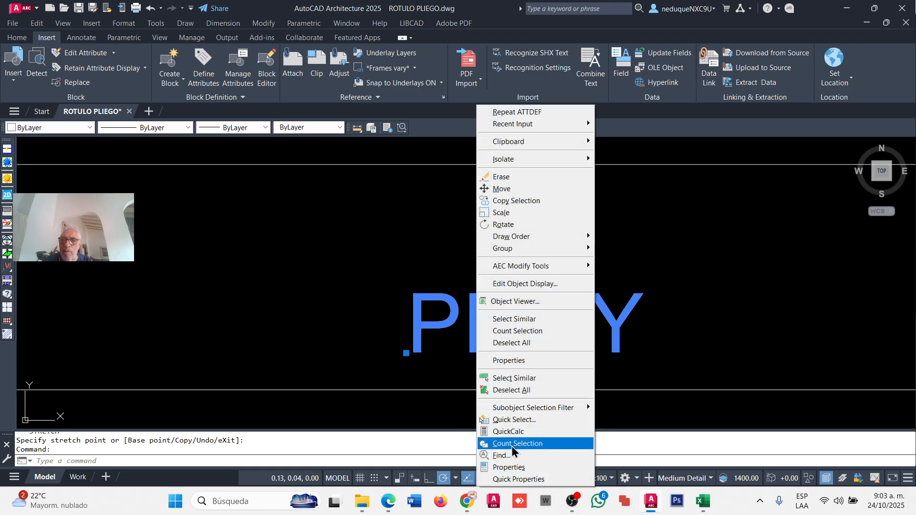
left_click(506, 467)
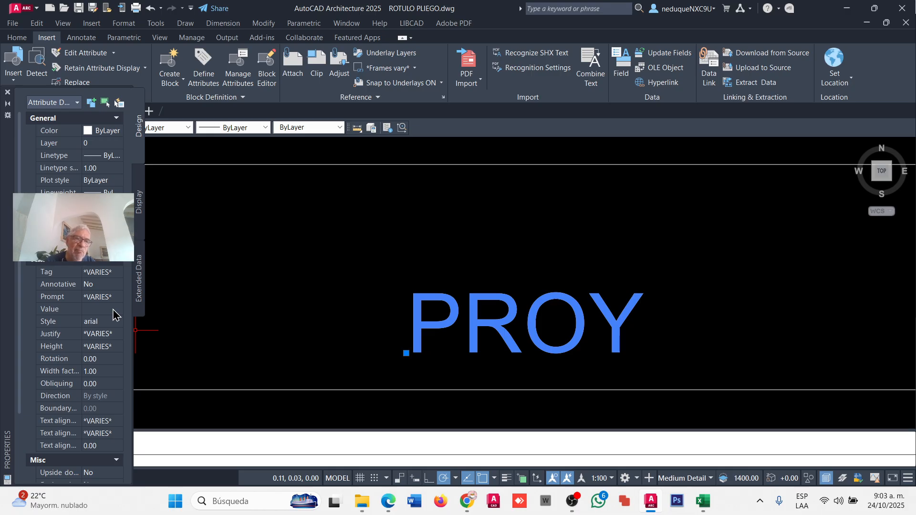
left_click(100, 334)
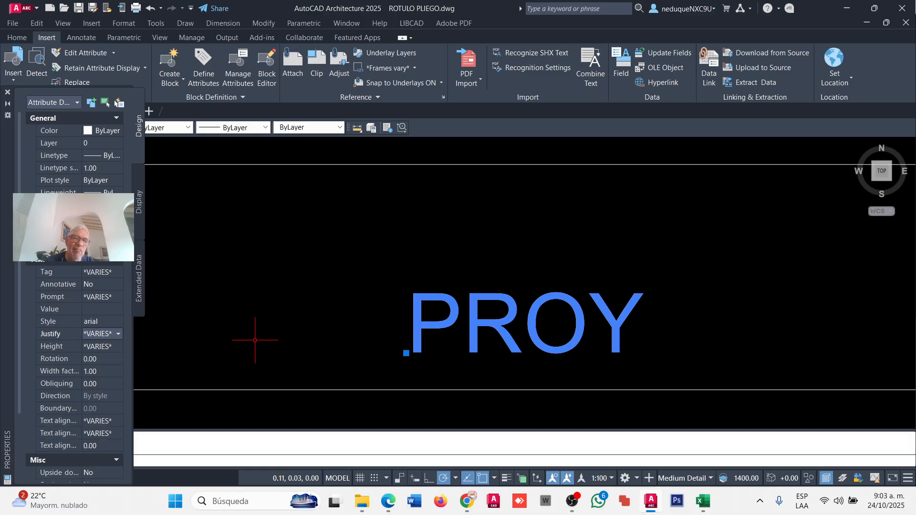
key("Escape")
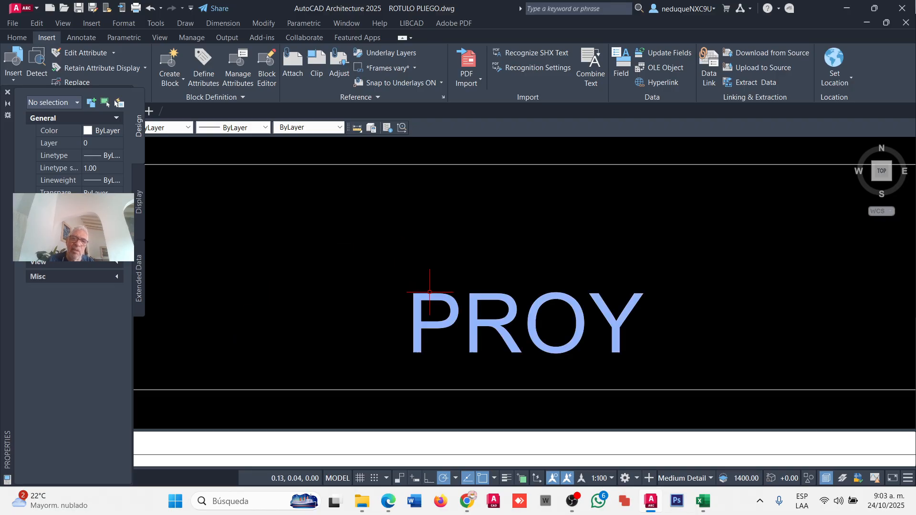
- Set the PROY attribute's justification to Center, deselect it and close its properties
left_click(430, 292)
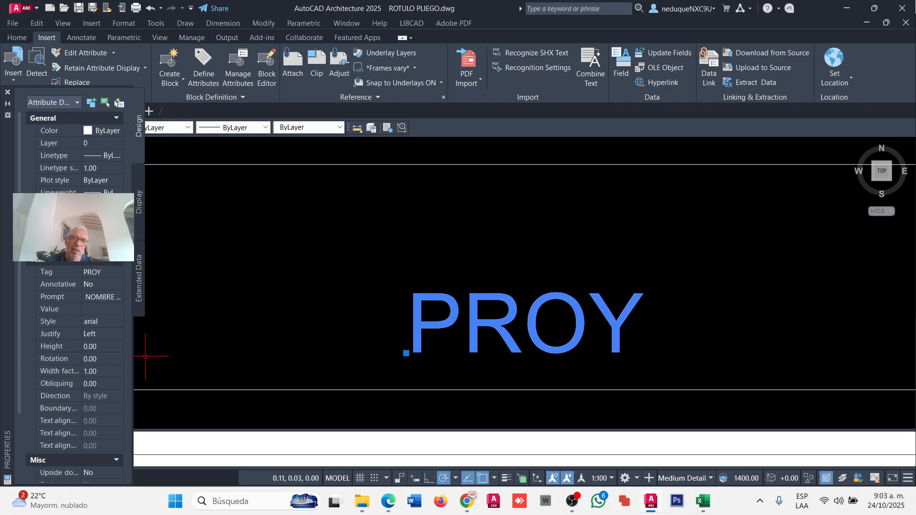
left_click(118, 336)
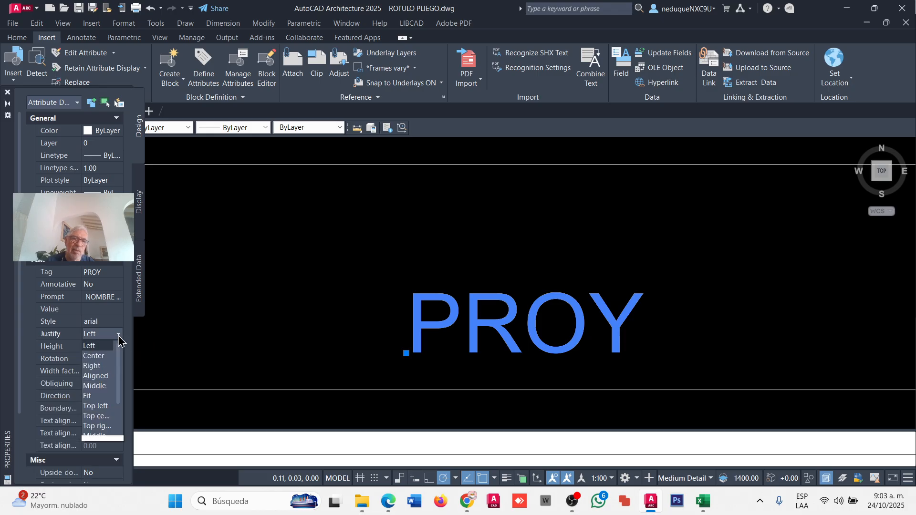
left_click(100, 362)
scroll(406, 351, "down", 5)
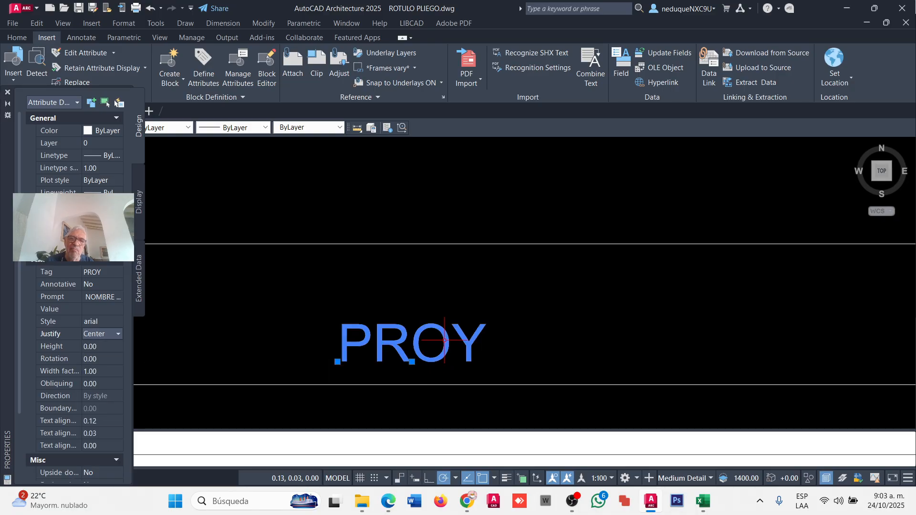
scroll(396, 318, "up", 4)
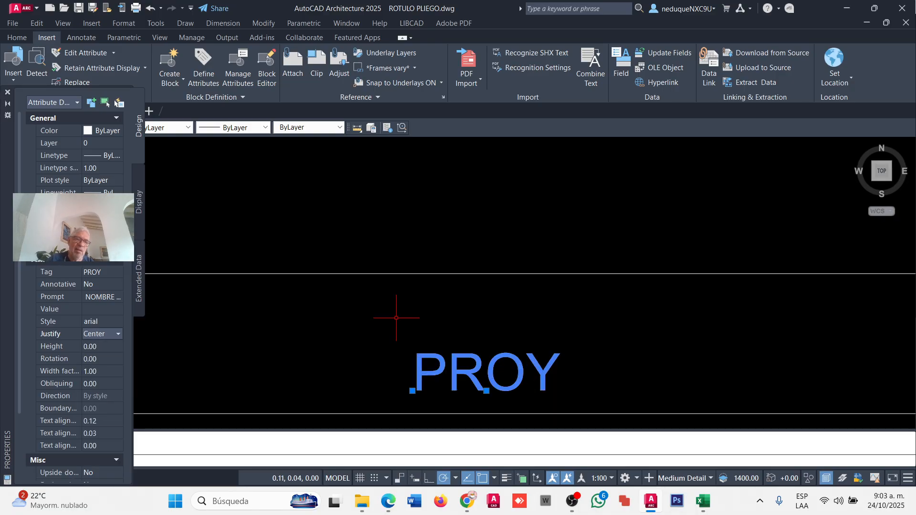
key("Escape")
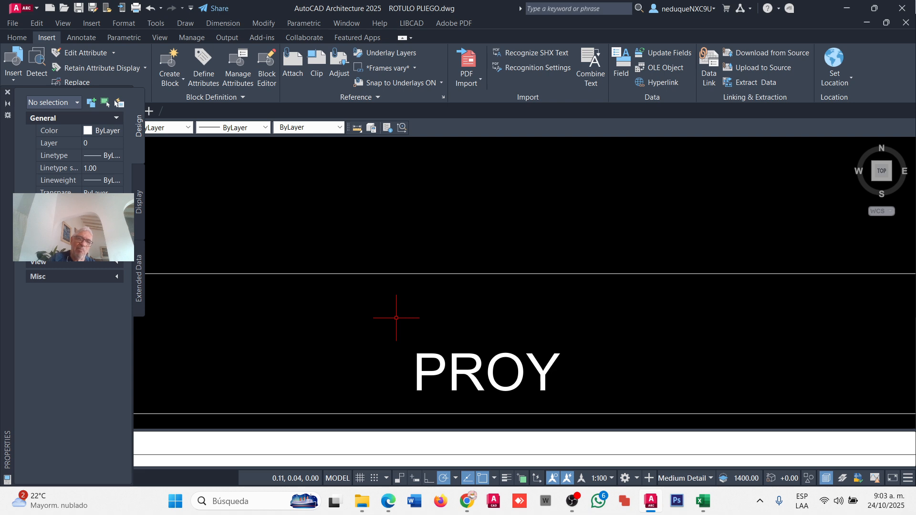
left_click(8, 93)
- Try to match the PROY attribute's properties onto the PROM, ESC and FECHA attributes, and end the command
scroll(415, 296, "down", 4)
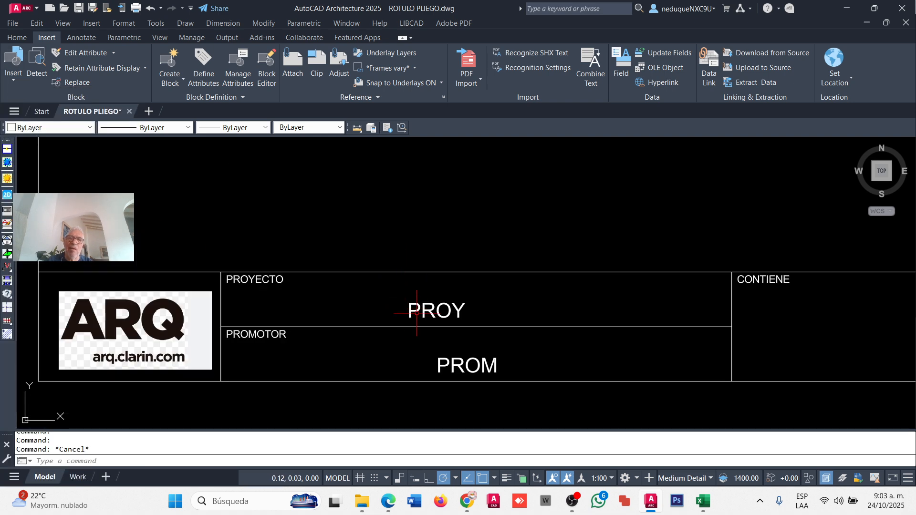
scroll(491, 319, "up", 4)
type("MA")
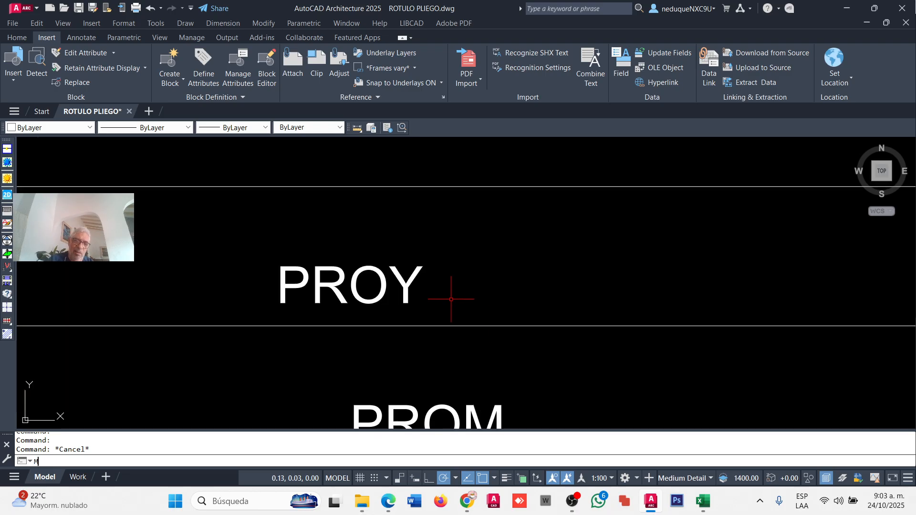
key("Return")
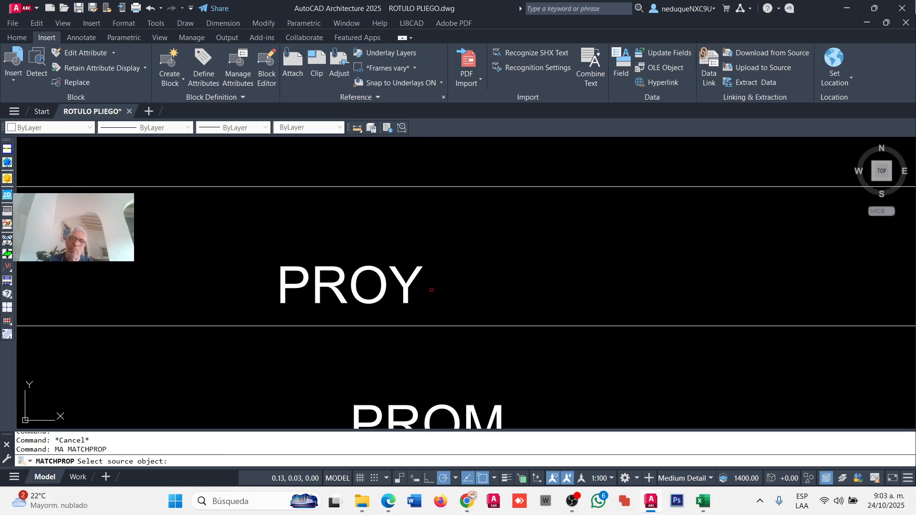
left_click(429, 279)
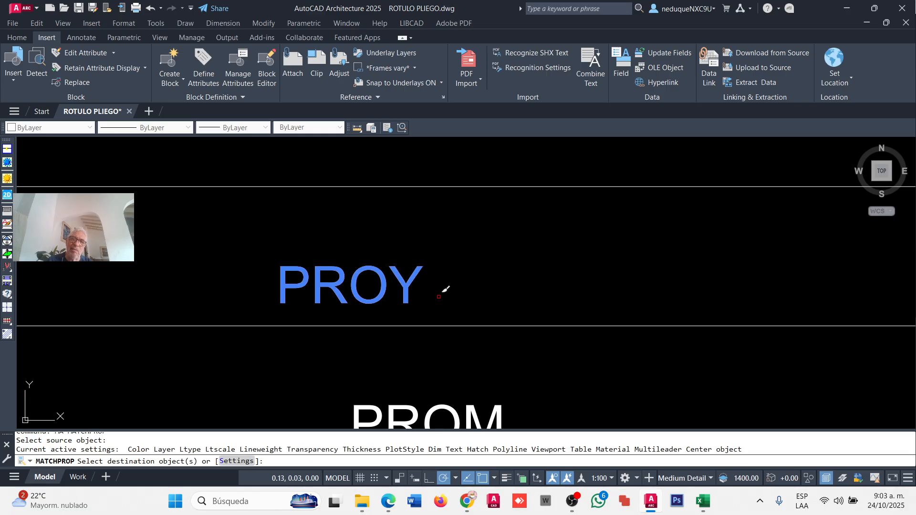
left_click(441, 404)
scroll(435, 336, "down", 8)
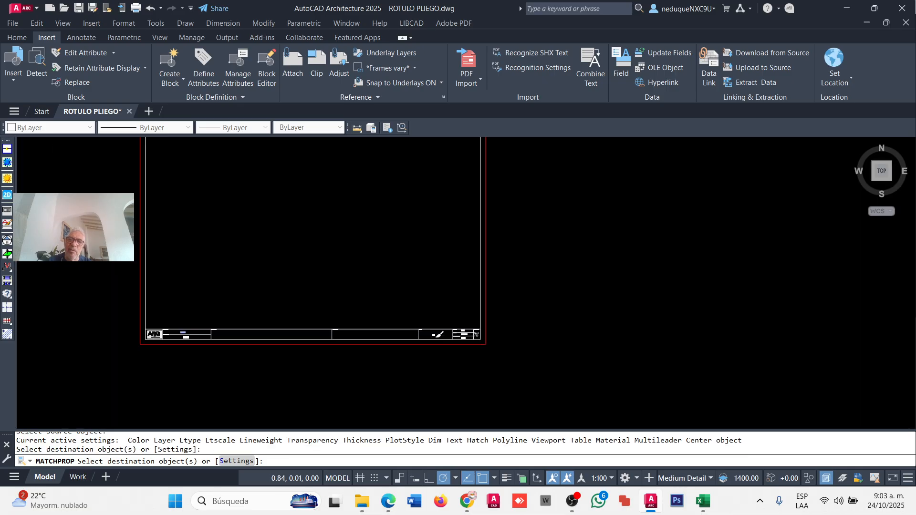
scroll(435, 335, "up", 6)
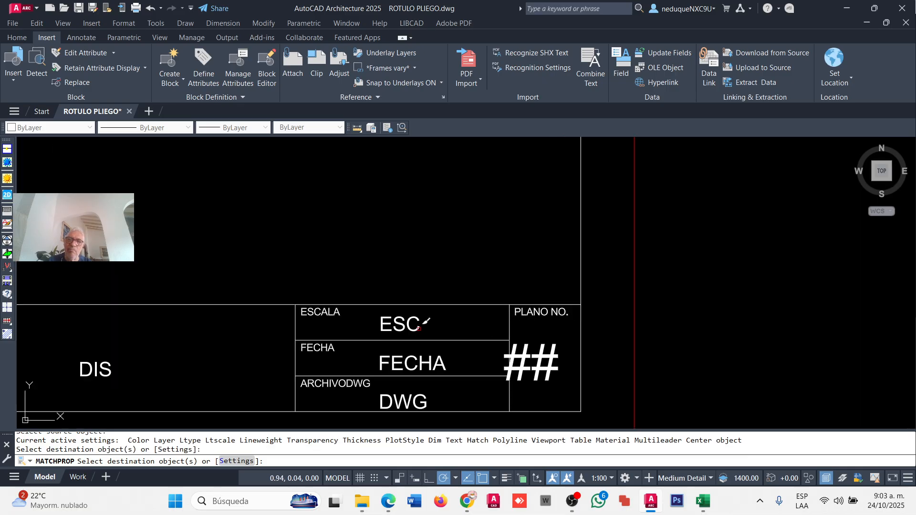
left_click(418, 329)
left_click(443, 358)
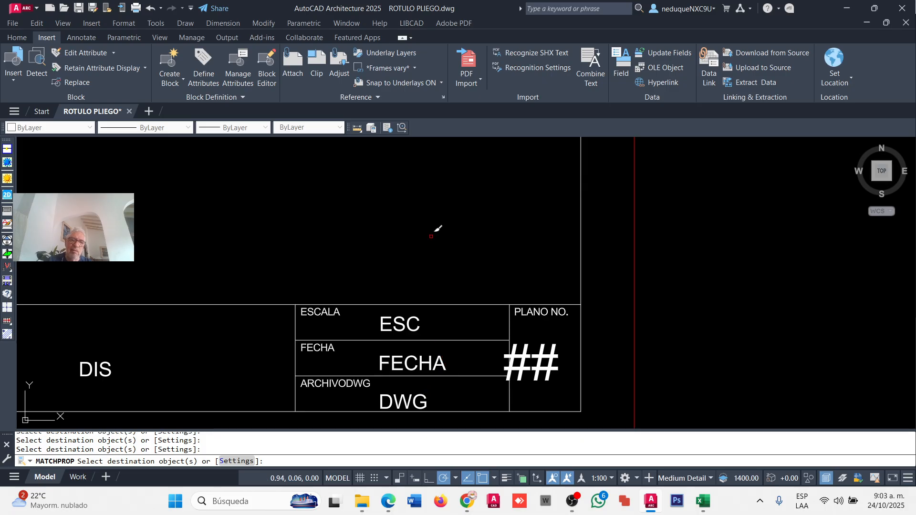
key("Escape")
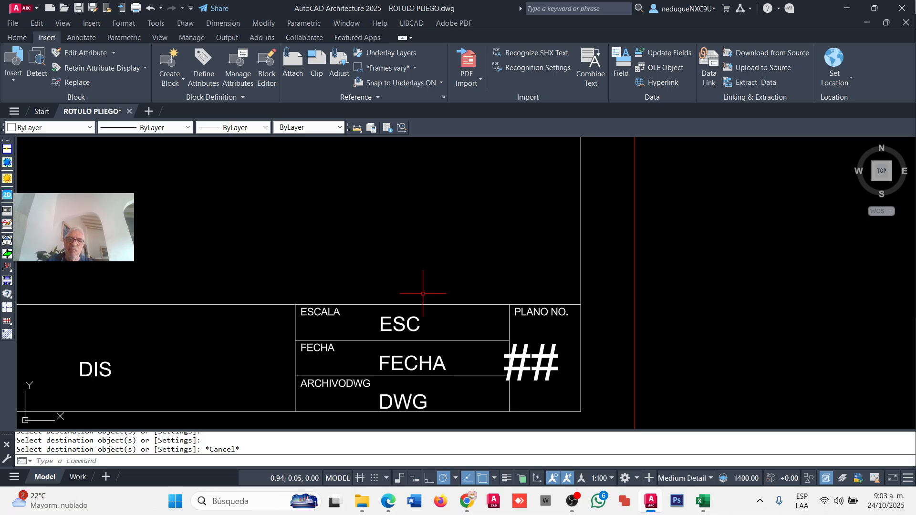
- Set the justification of the ESC, FECHA and DWG attributes together to Center, close the properties and clear the selection
scroll(398, 318, "up", 3)
left_click(437, 314)
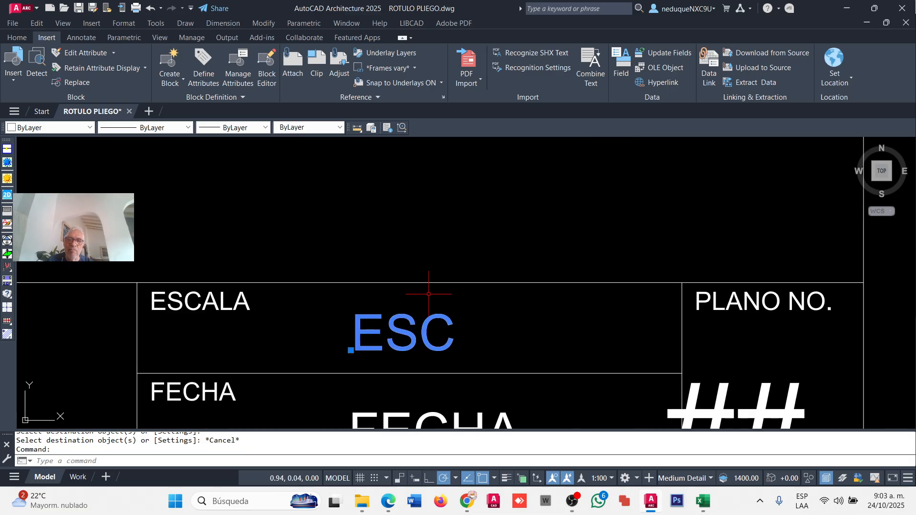
scroll(432, 305, "down", 2)
scroll(432, 305, "up", 2)
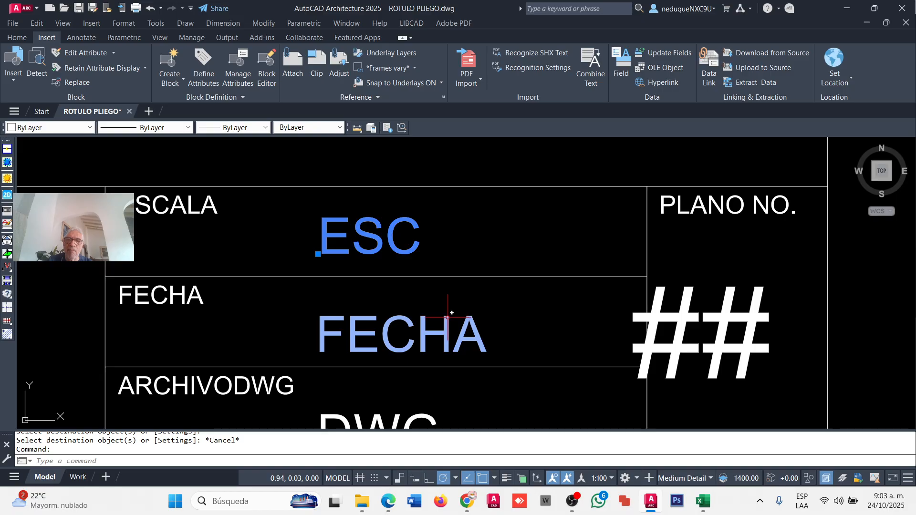
left_click(451, 316)
scroll(446, 318, "down", 3)
scroll(440, 318, "up", 3)
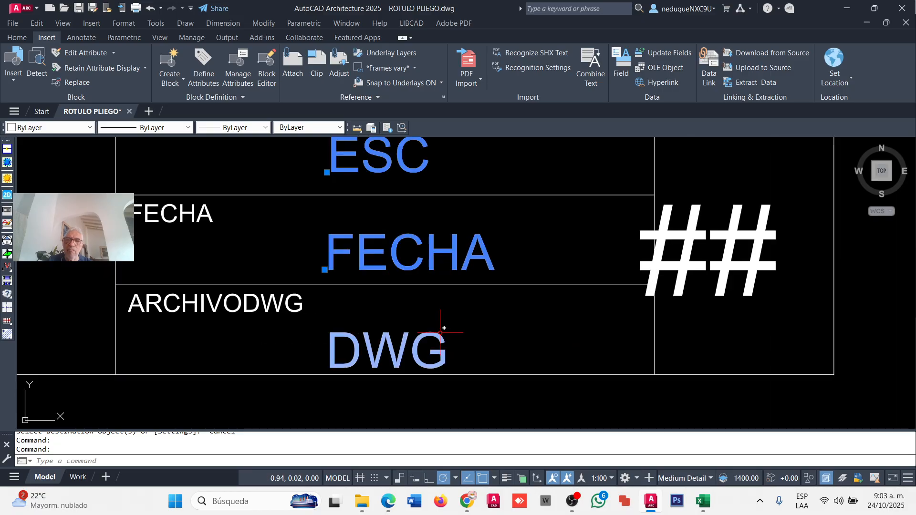
left_click(440, 333)
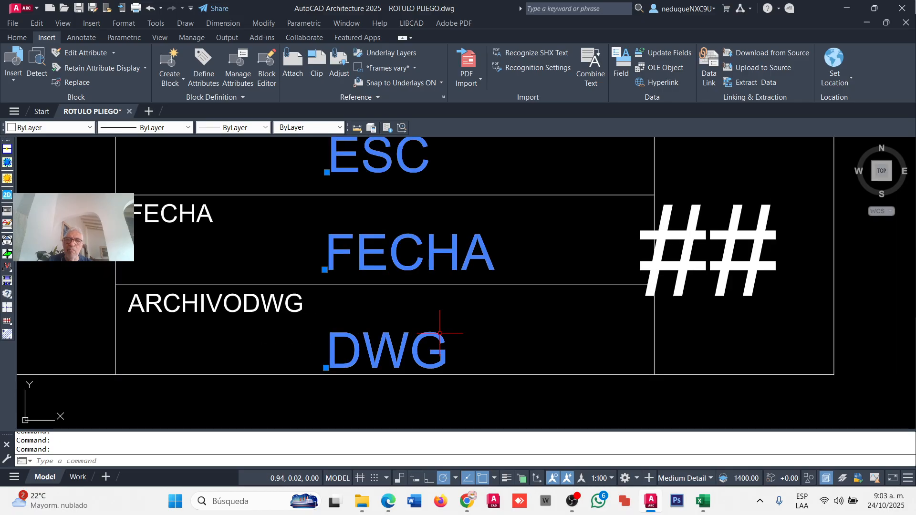
right_click(428, 270)
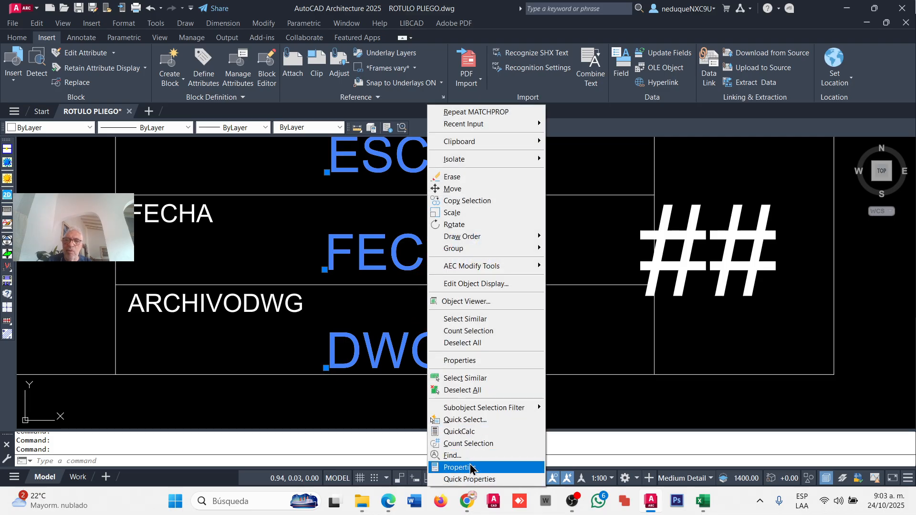
left_click(467, 466)
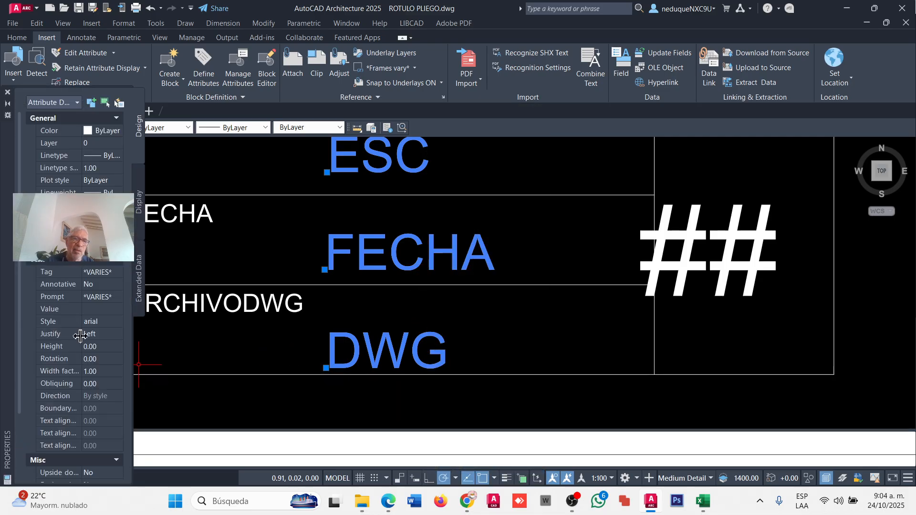
left_click(109, 336)
left_click(110, 335)
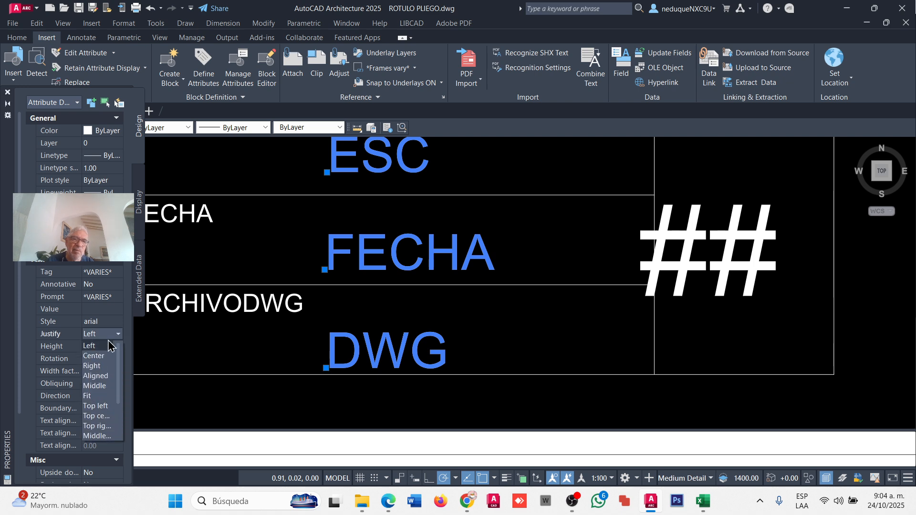
left_click(93, 356)
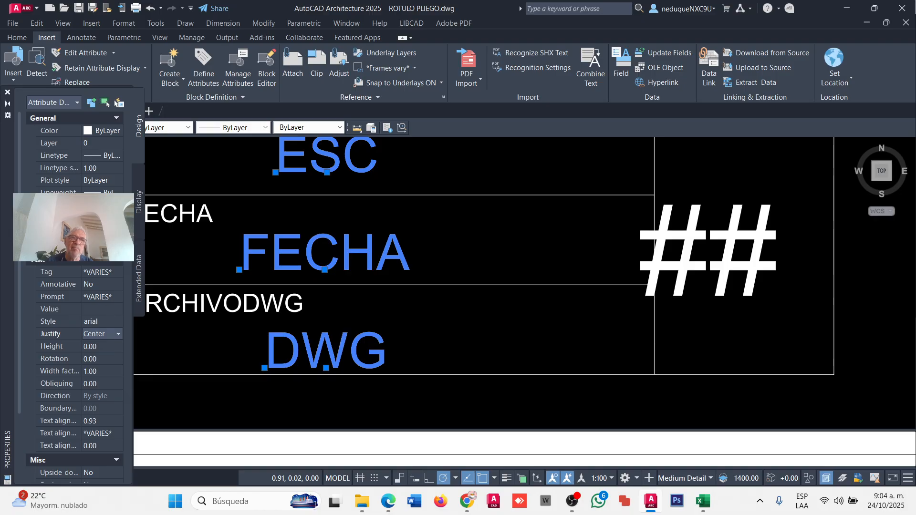
left_click(7, 92)
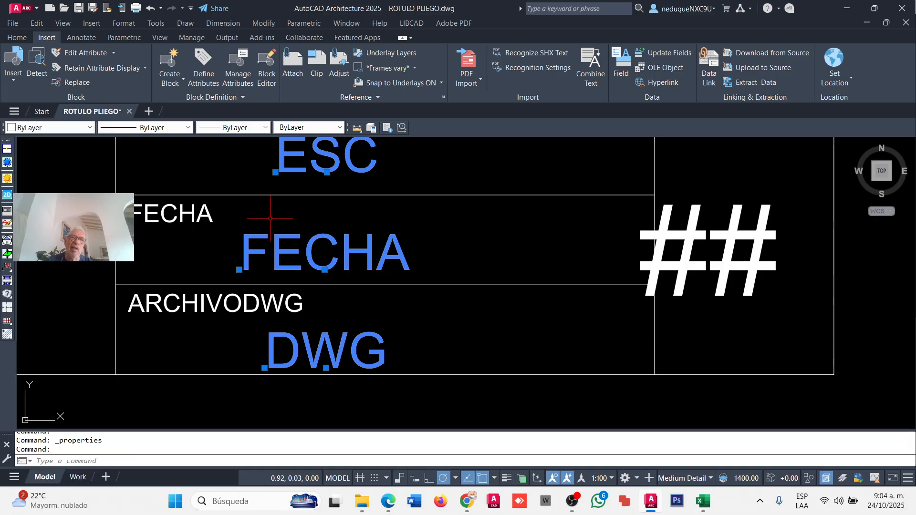
scroll(330, 270, "down", 3)
scroll(330, 270, "up", 4)
scroll(341, 281, "down", 2)
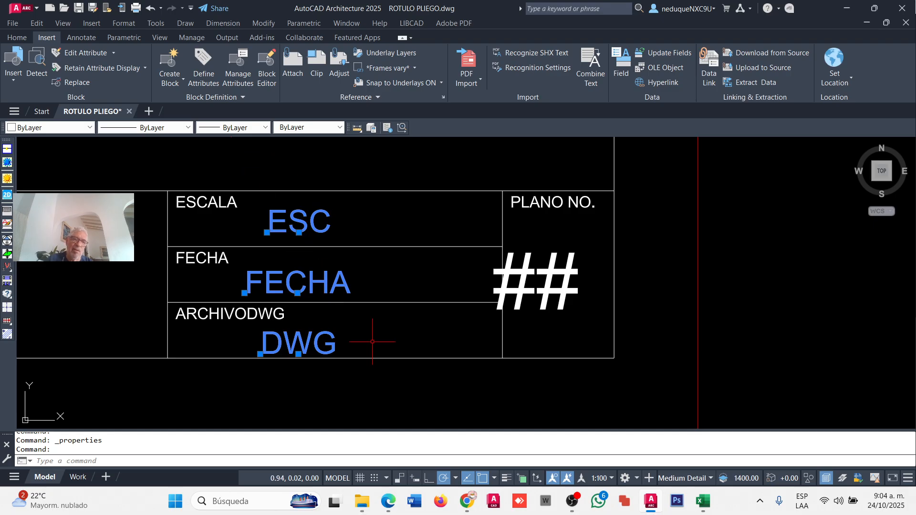
key("Escape")
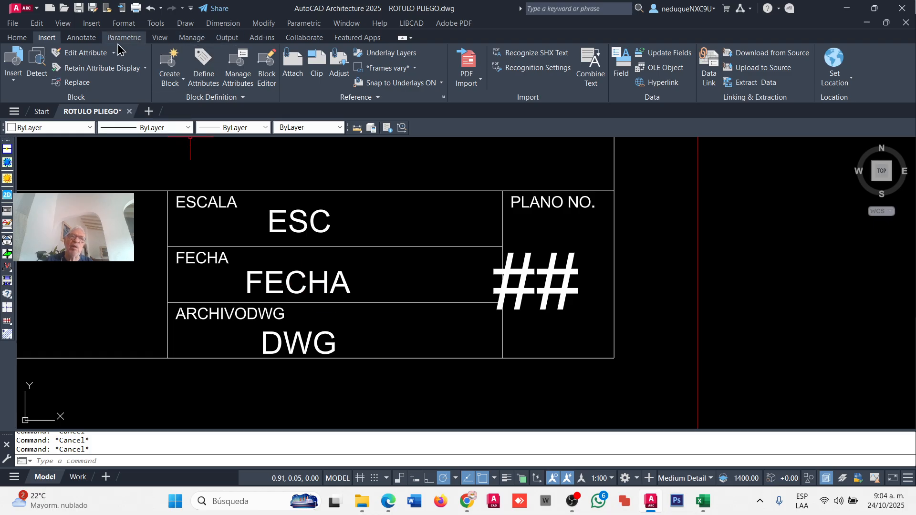
- Move the ESC attribute about 0.01 units horizontally to the right, toward the middle of the ESCALA cell
left_click(17, 37)
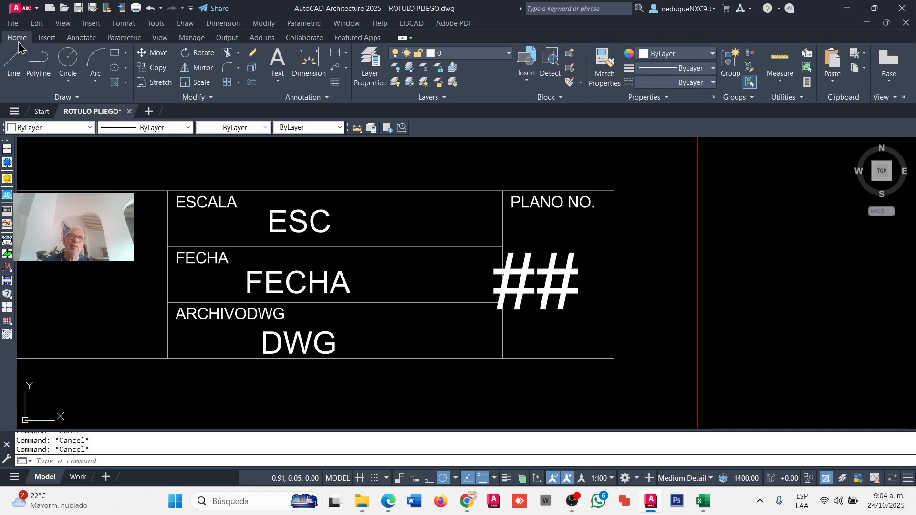
left_click(159, 51)
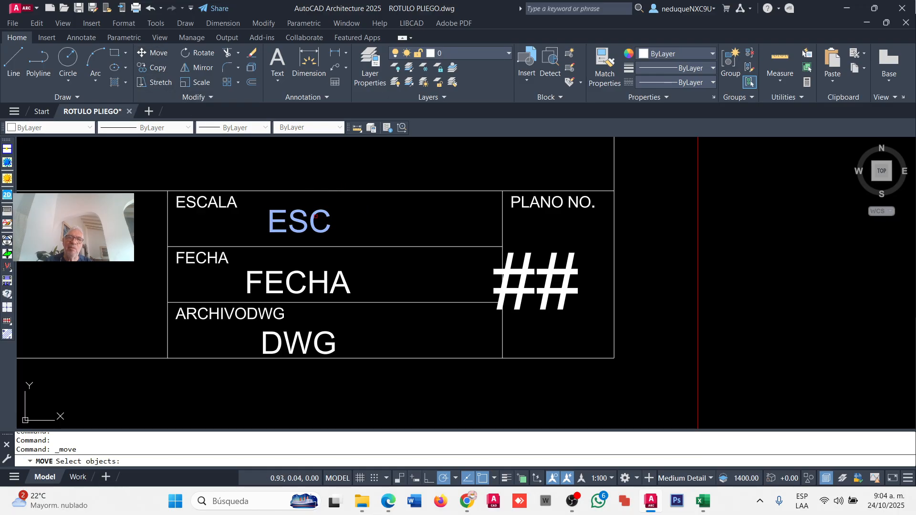
left_click(319, 217)
key("Return")
left_click(369, 224)
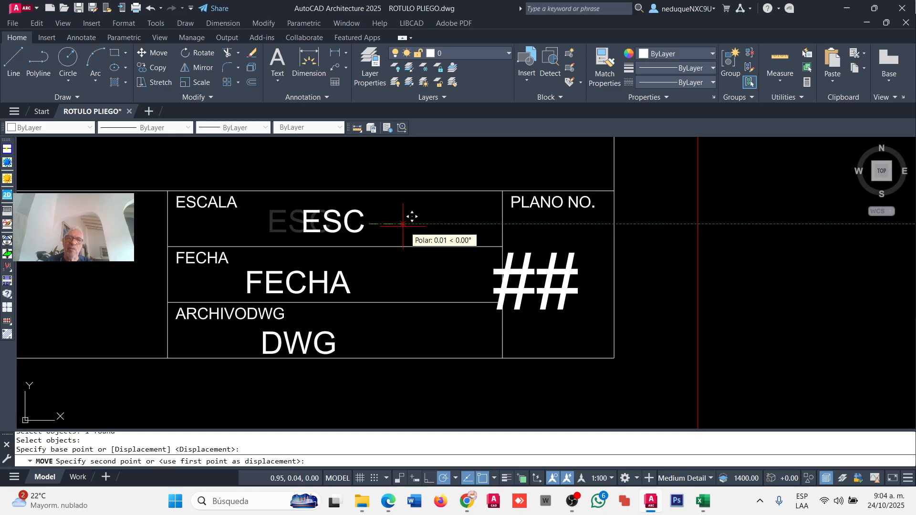
left_click(409, 219)
- Move the FECHA attribute horizontally to the right so it lines up under the ESC attribute
key("Return")
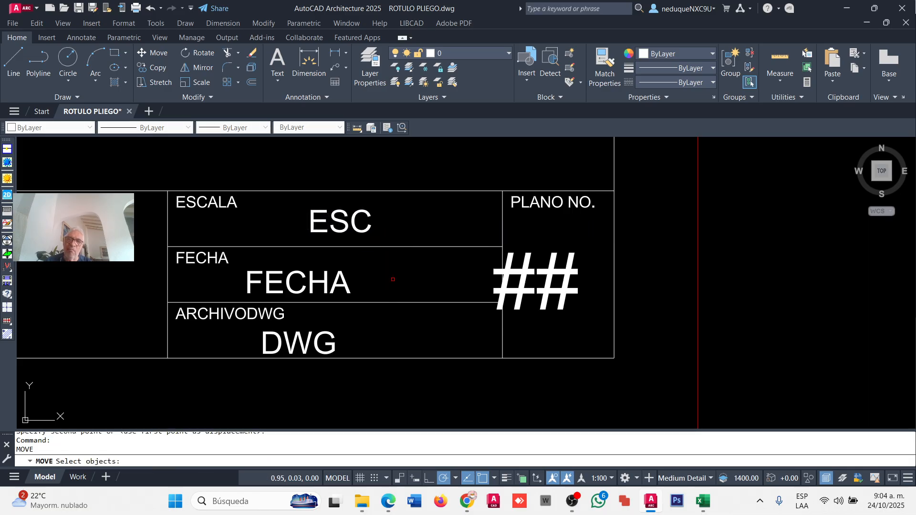
left_click(341, 279)
key("Return")
left_click(380, 273)
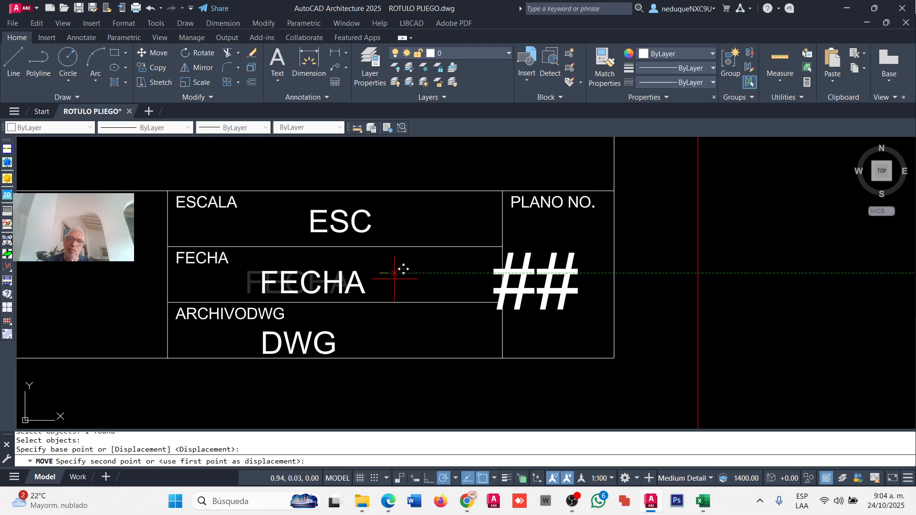
left_click(424, 273)
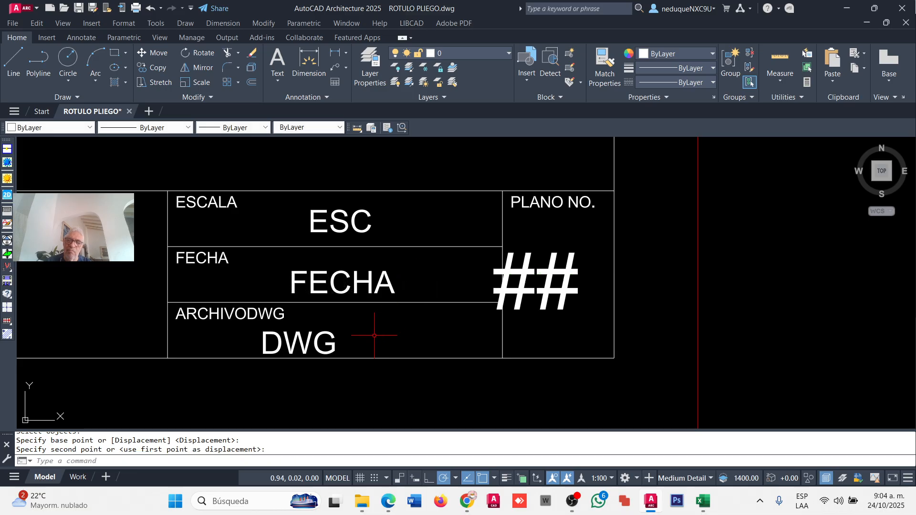
- Move the DWG attribute about 0.01 units horizontally to the right within the ARCHIVODWG cell
key("Return")
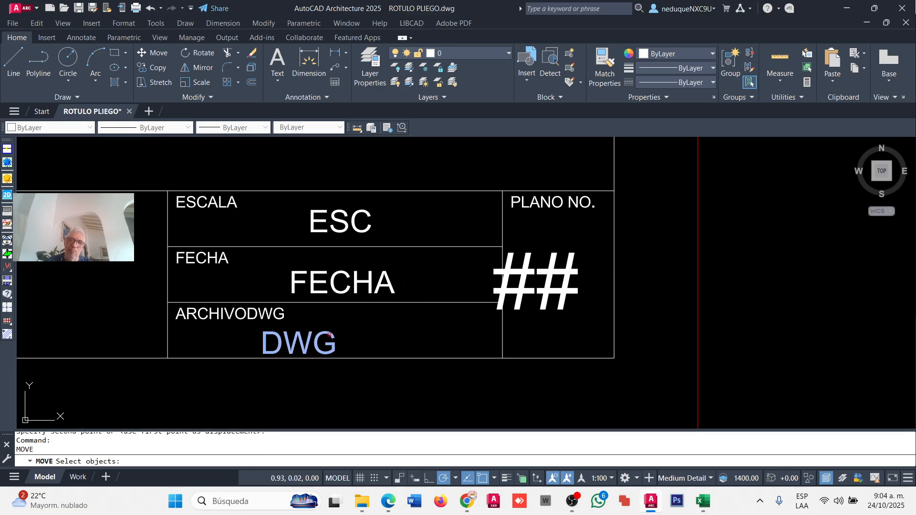
left_click(330, 341)
key("Return")
left_click(362, 328)
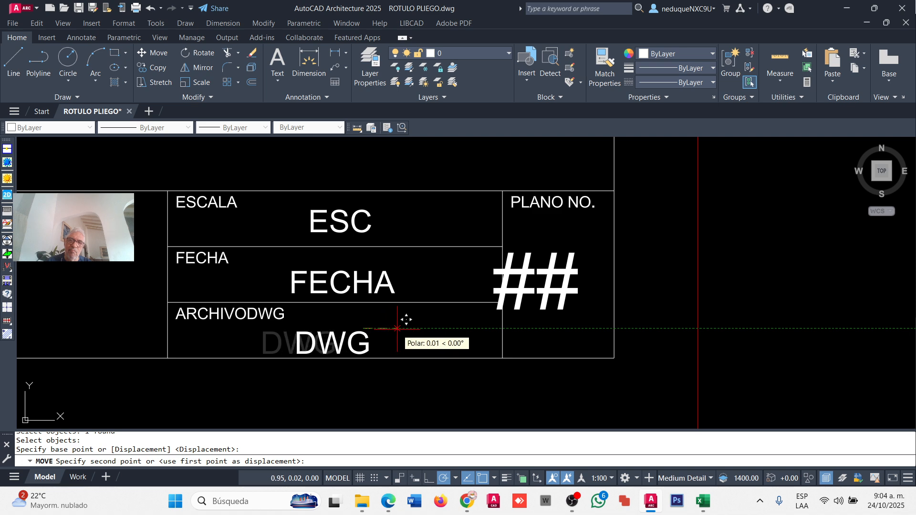
left_click(403, 328)
- Move the ## attribute horizontally to the right, into the middle of the PLANO NO. cell
scroll(396, 330, "down", 2)
scroll(477, 315, "up", 2)
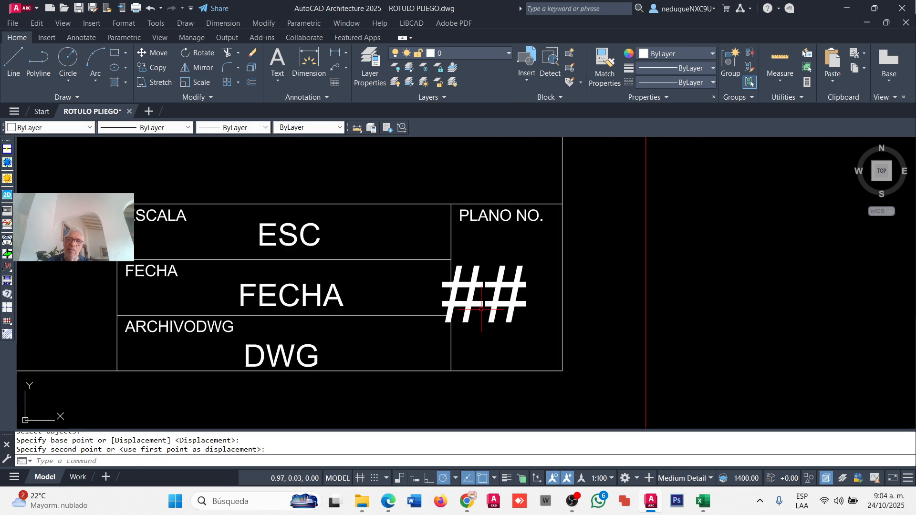
left_click(152, 56)
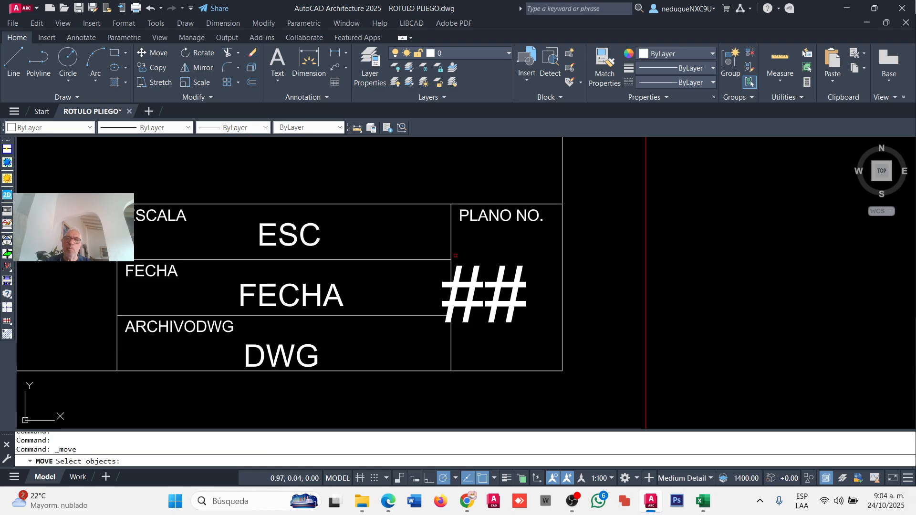
left_click(477, 268)
left_click(683, 305)
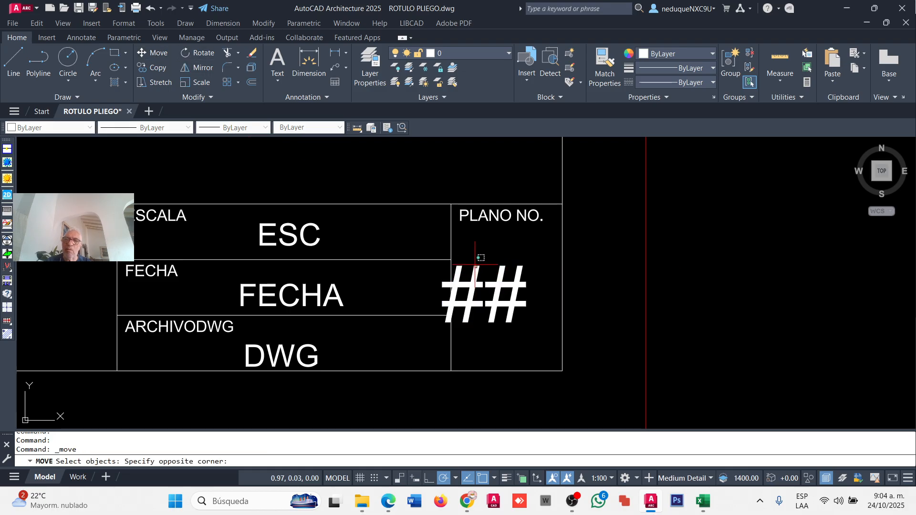
left_click(475, 270)
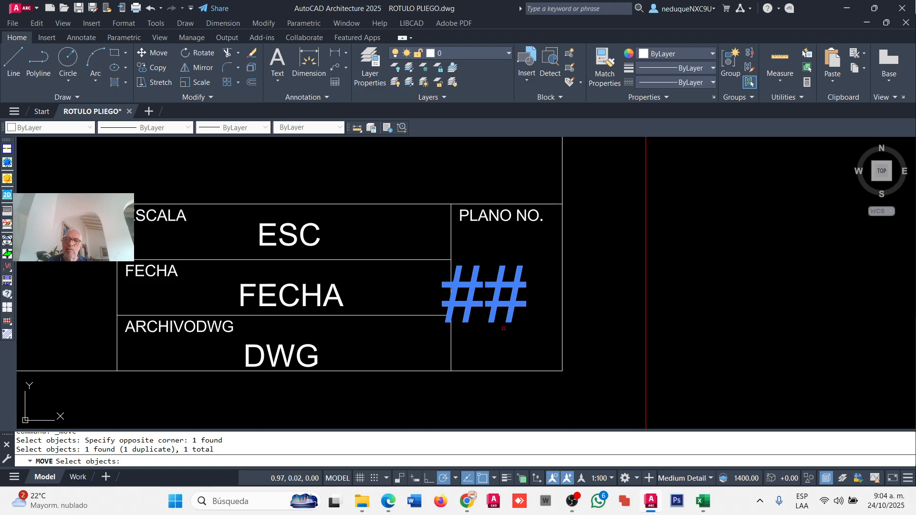
key("Return")
scroll(490, 409, "up", 3)
left_click(513, 418)
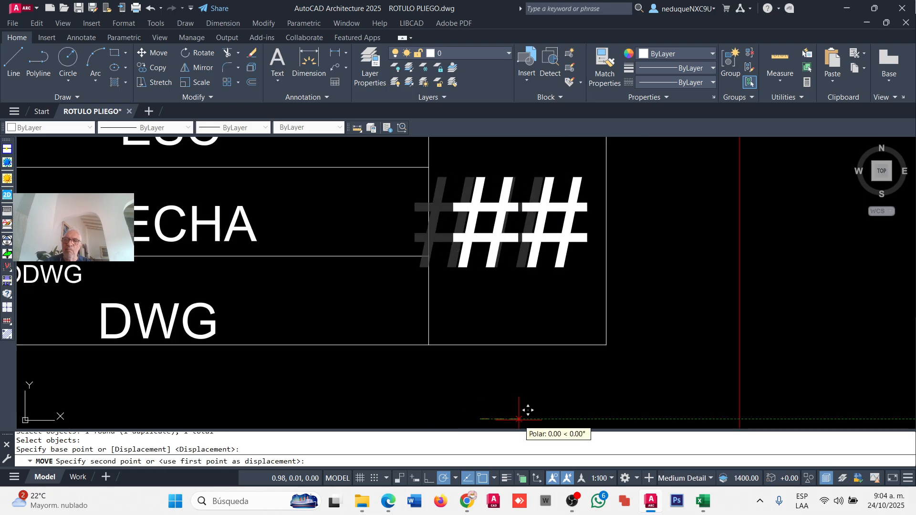
left_click(525, 412)
- Look along the title block strip for cells still without an attribute and examine the CONTIENE cell
scroll(506, 377, "down", 6)
scroll(352, 357, "up", 6)
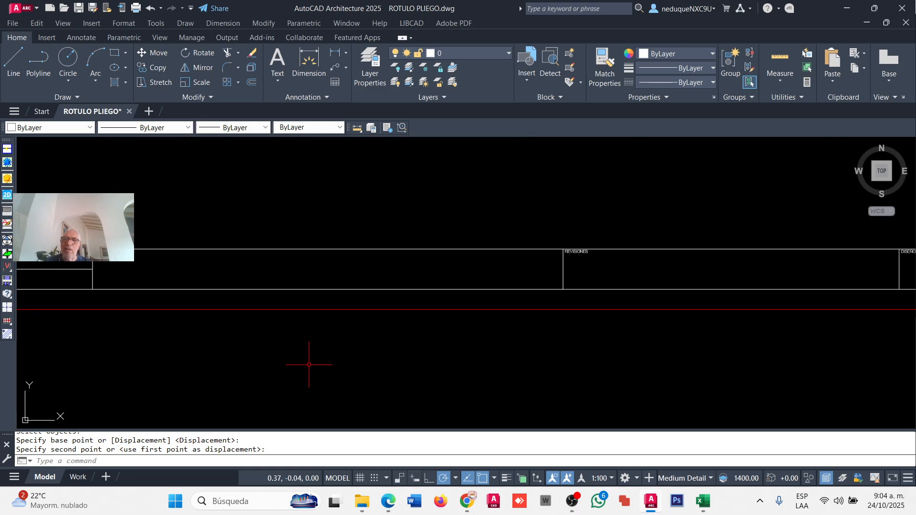
scroll(268, 337, "down", 6)
scroll(407, 302, "up", 7)
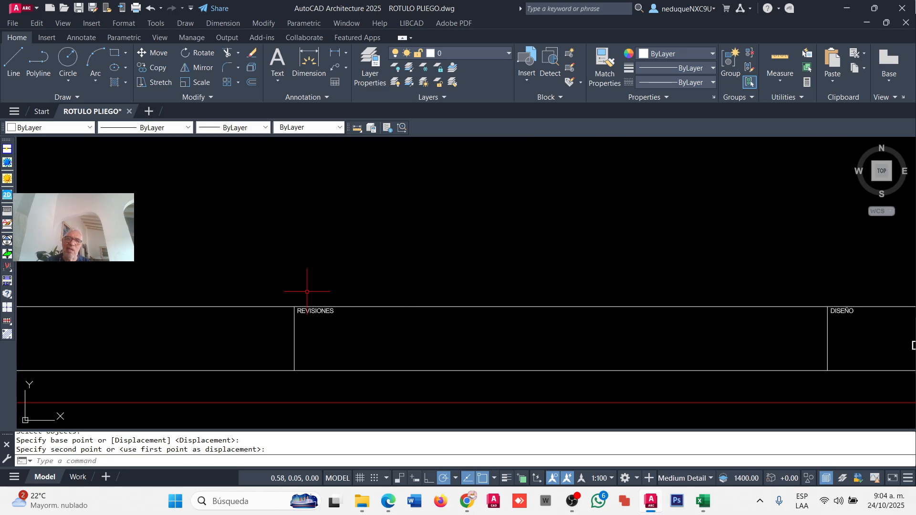
scroll(308, 291, "down", 3)
scroll(133, 292, "up", 3)
middle_click_drag(133, 292, 240, 318)
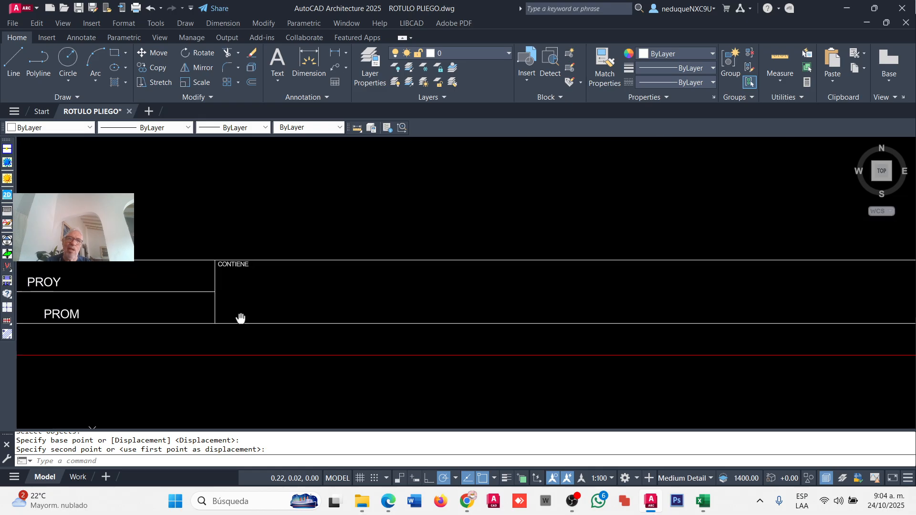
scroll(240, 319, "up", 6)
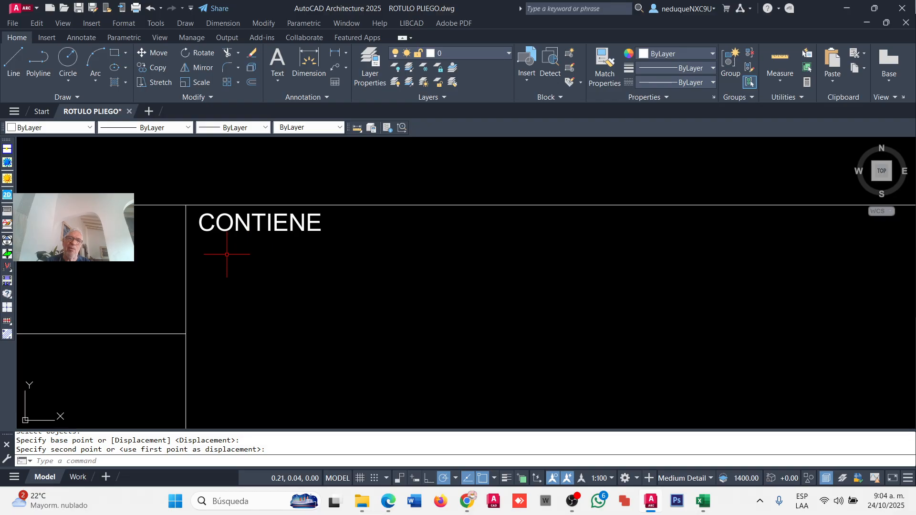
scroll(247, 289, "down", 2)
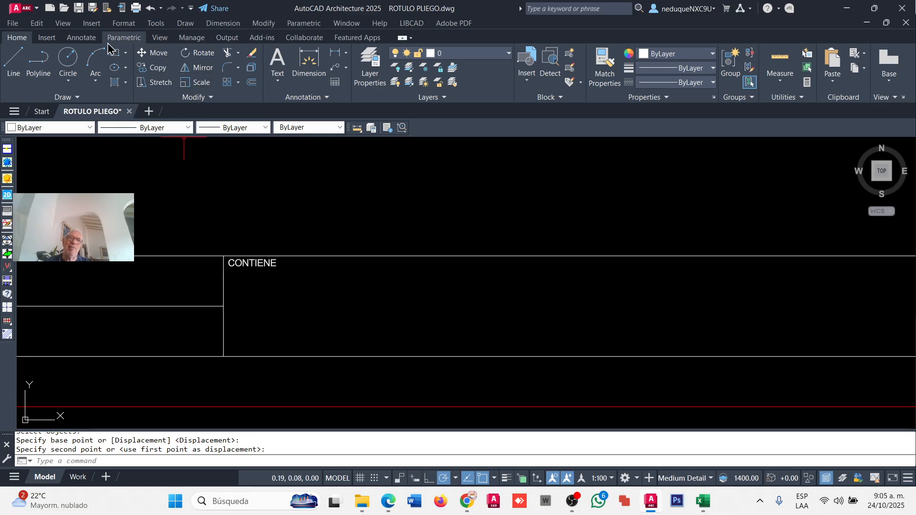
- Start a new attribute definition with the tag CON and the prompt CONTENIDO
left_click(46, 38)
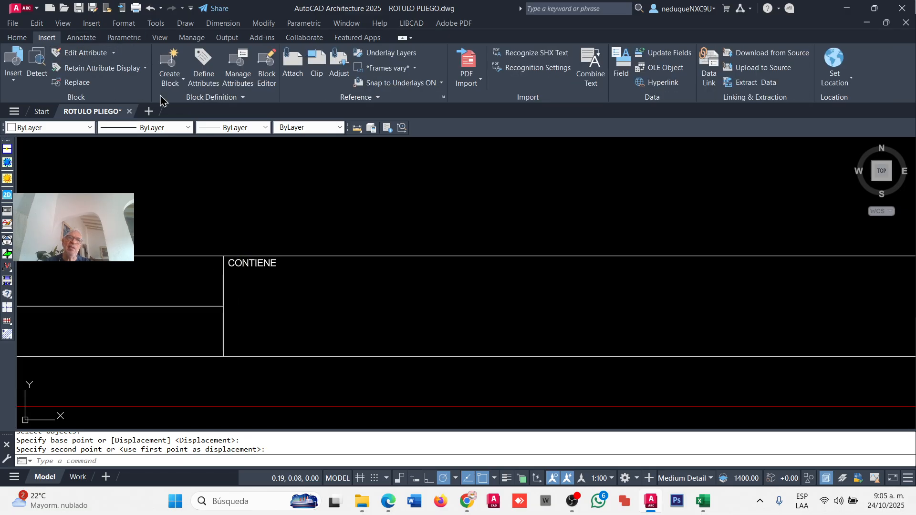
left_click(202, 72)
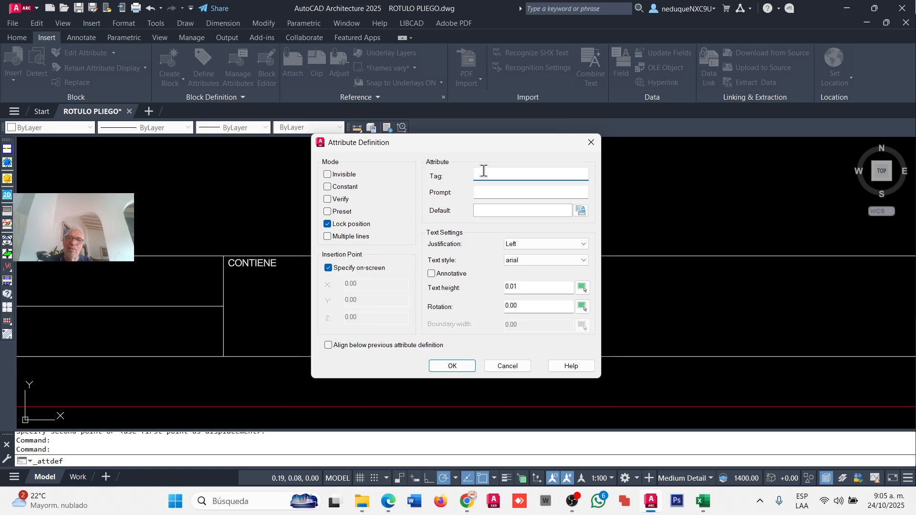
type("CON")
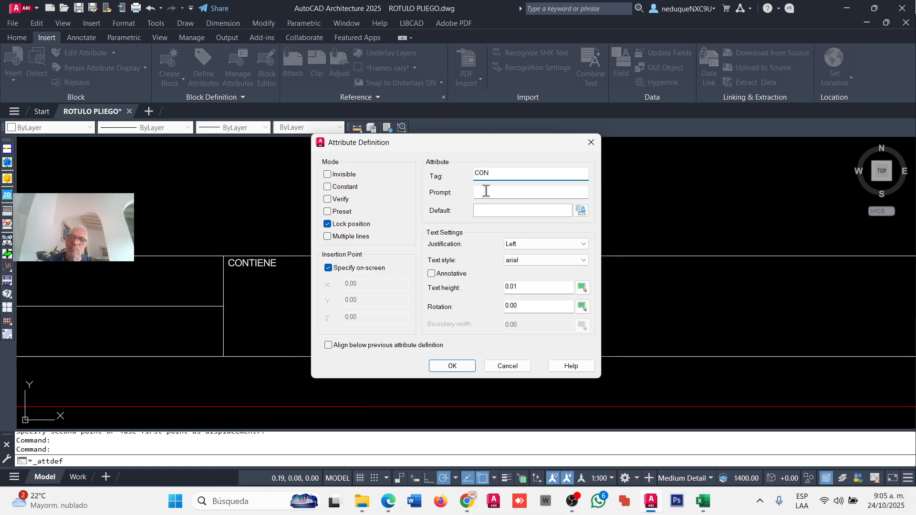
left_click(486, 190)
type("CON")
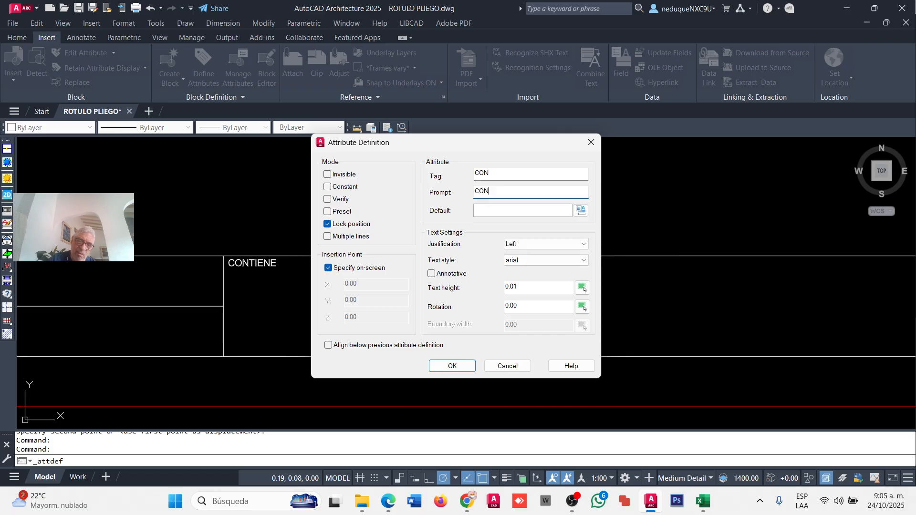
type("TENIDO")
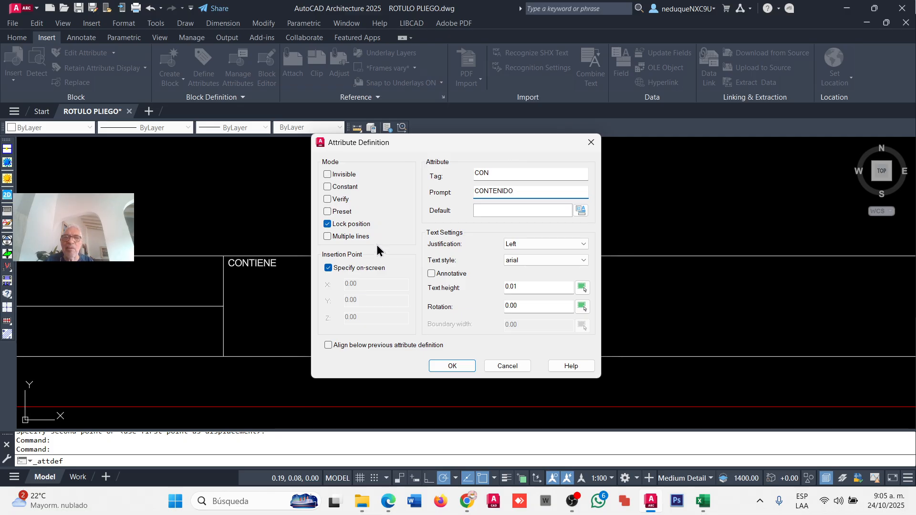
- Enable Multiple lines for the CON attribute and place it below the CONTIENE label
left_click(327, 236)
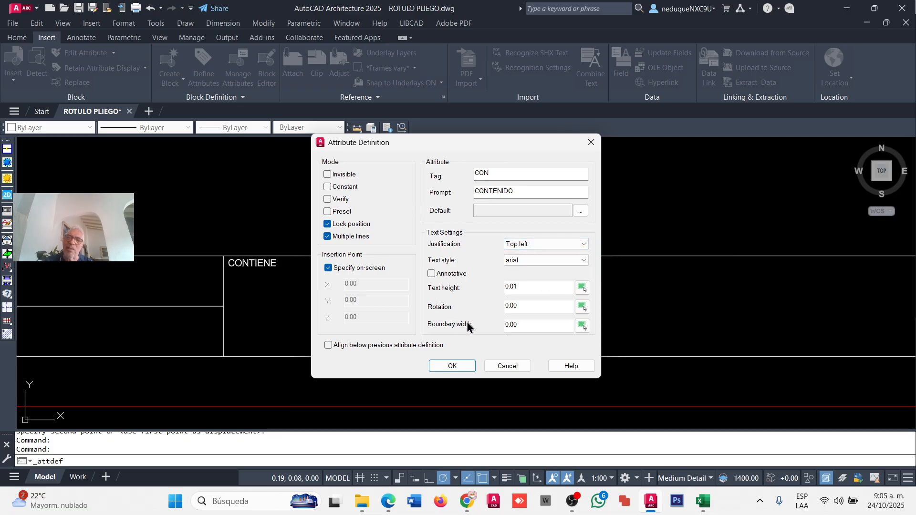
left_click(451, 366)
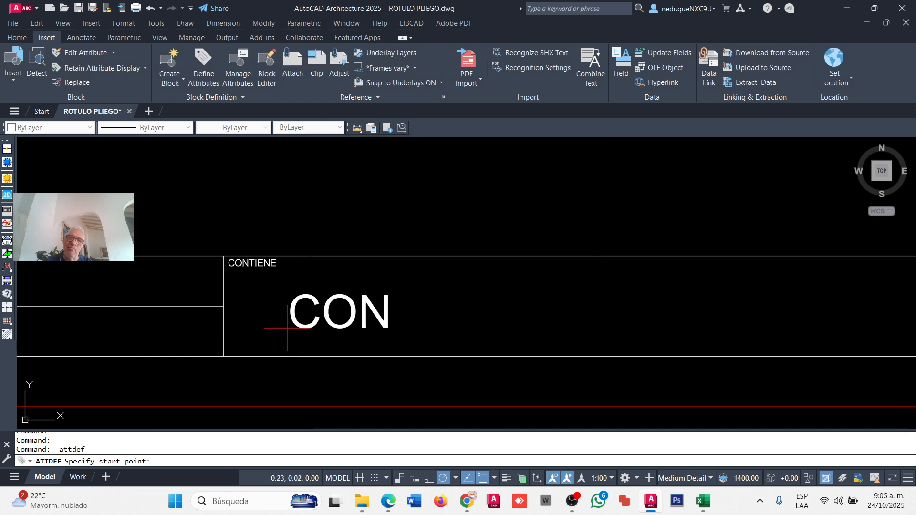
scroll(258, 322, "up", 5)
scroll(214, 315, "down", 2)
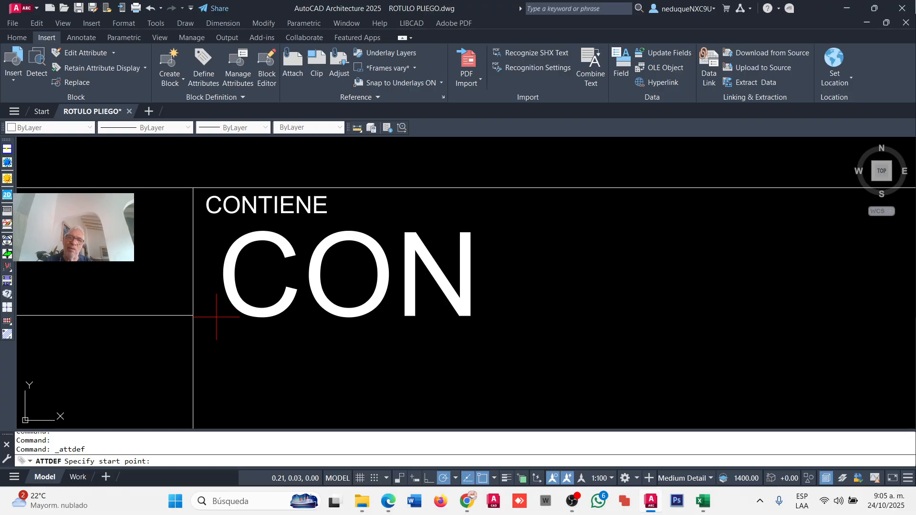
left_click(216, 316)
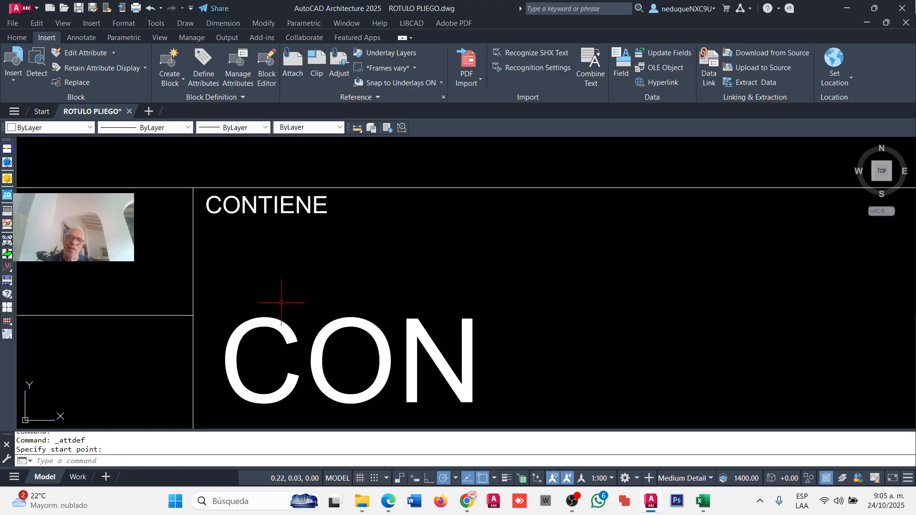
- Move the CON attribute vertically upward, closer to the CONTIENE label
left_click(19, 38)
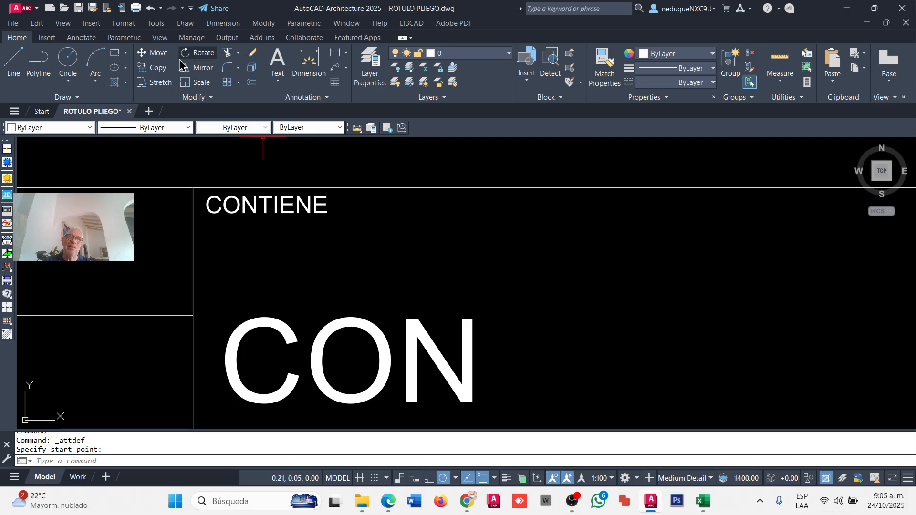
left_click(153, 53)
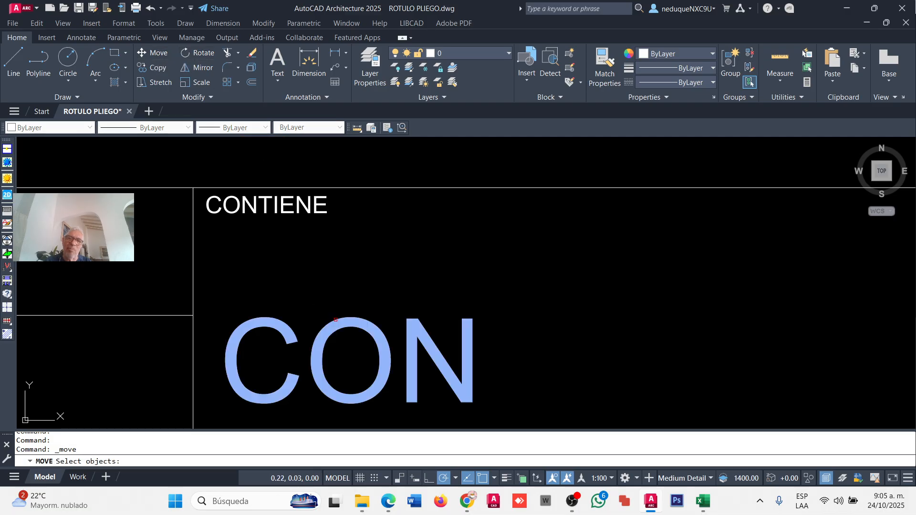
left_click(336, 320)
key("Return")
left_click(586, 342)
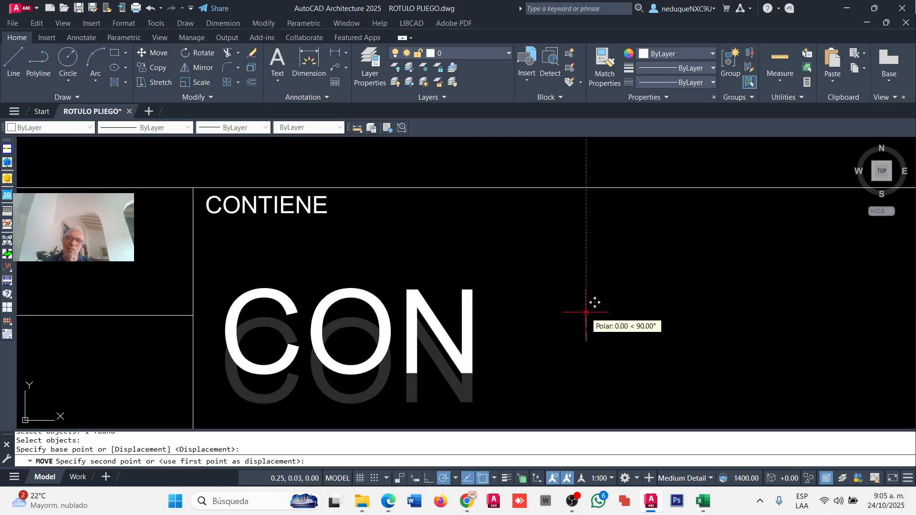
left_click(586, 284)
- Set the text height of the CON attribute in the CONTIENE cell to .004
scroll(330, 272, "down", 4)
scroll(358, 277, "up", 3)
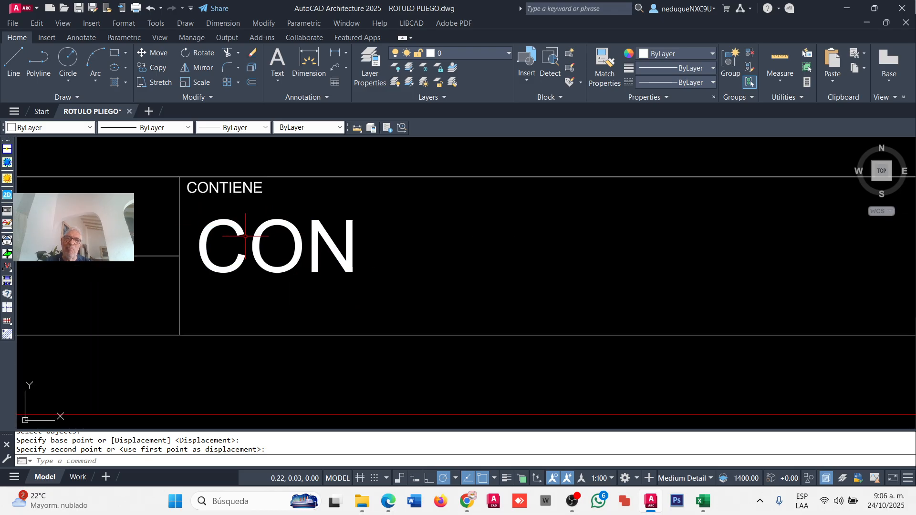
scroll(408, 273, "down", 2)
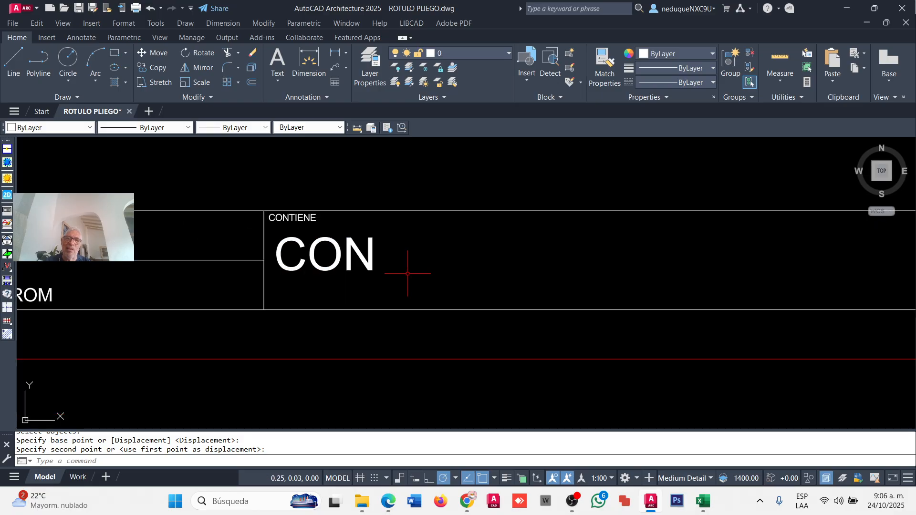
scroll(256, 266, "down", 5)
scroll(295, 266, "up", 7)
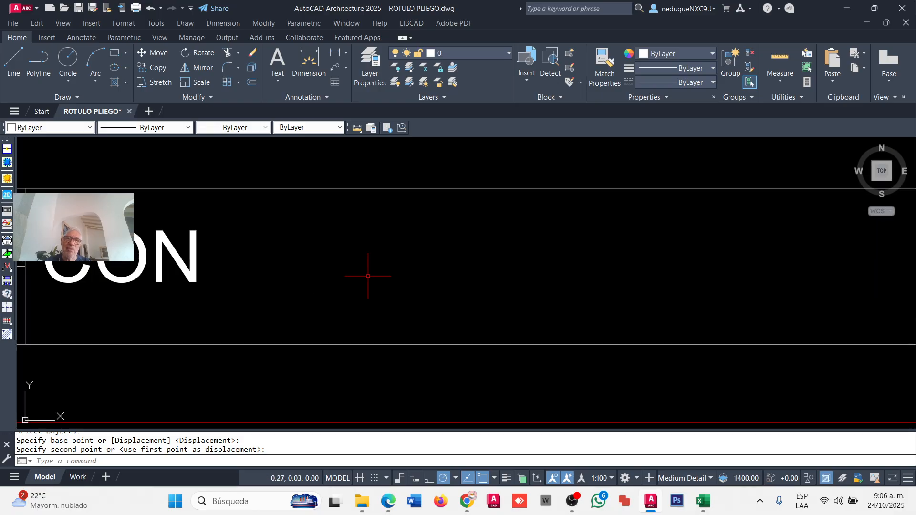
scroll(368, 276, "down", 2)
scroll(265, 257, "up", 4)
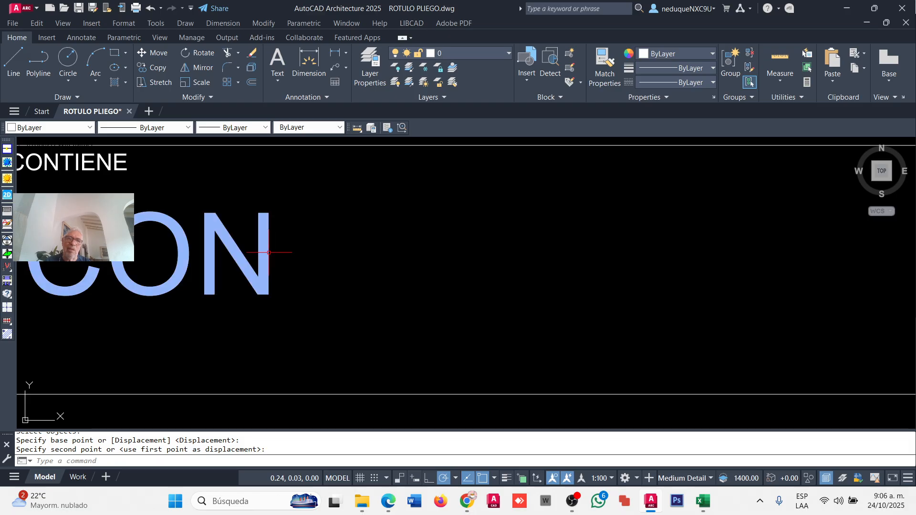
left_click(268, 252)
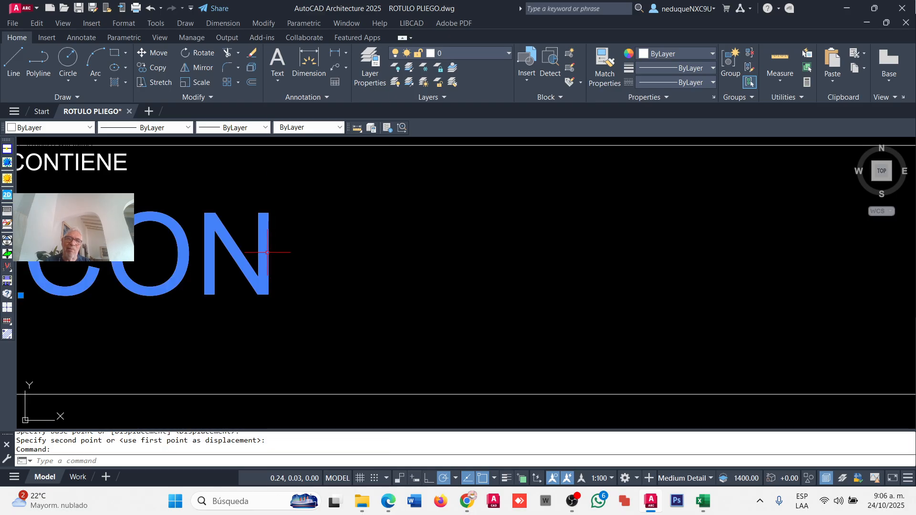
right_click(268, 252)
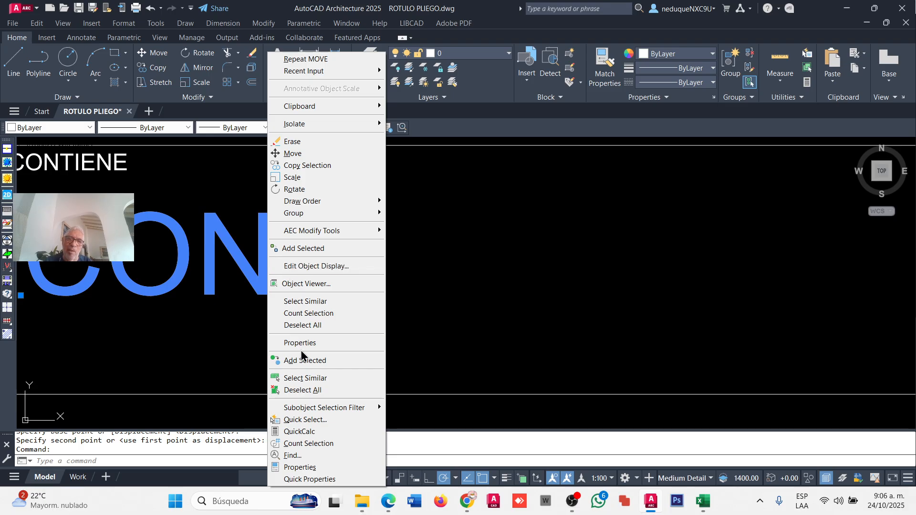
left_click(300, 467)
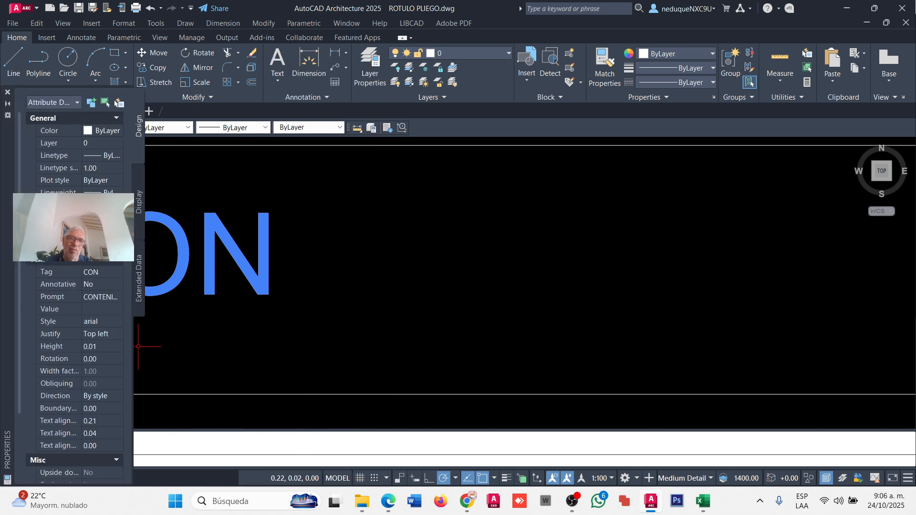
left_click(102, 348)
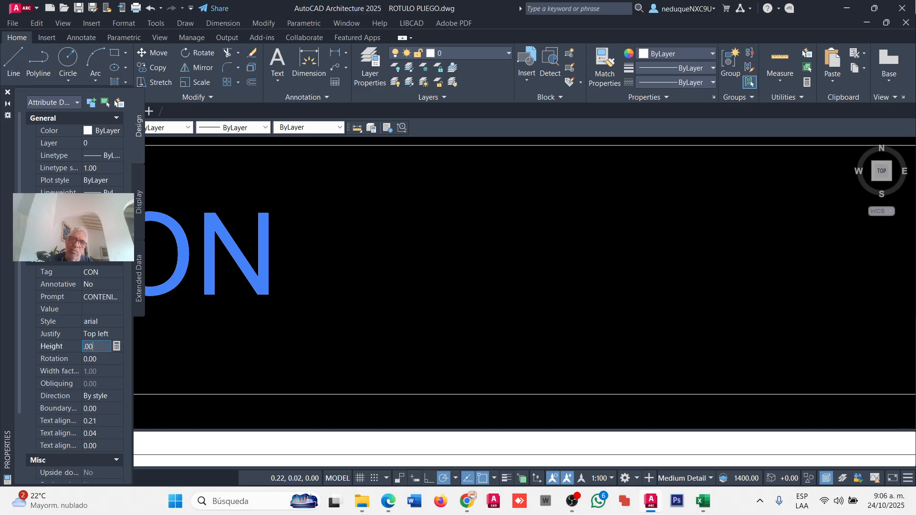
type(".004")
key("Return")
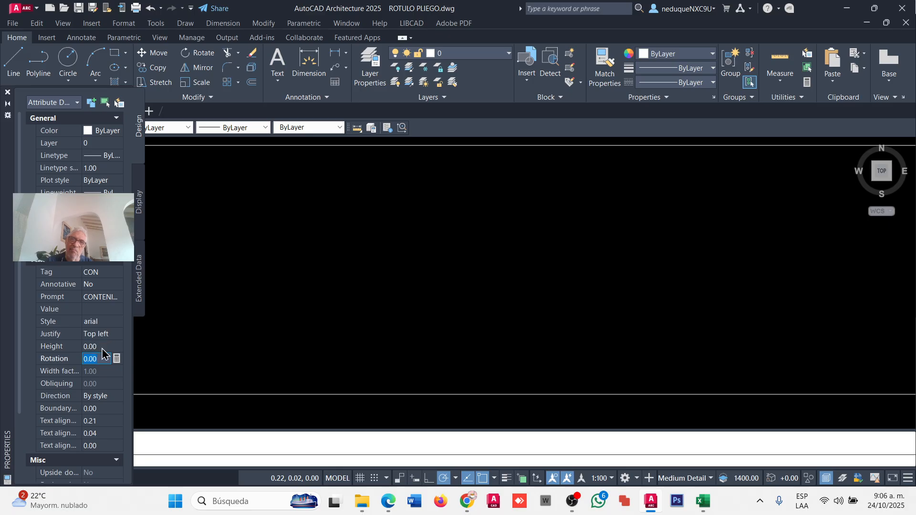
left_click(7, 91)
scroll(216, 287, "down", 4)
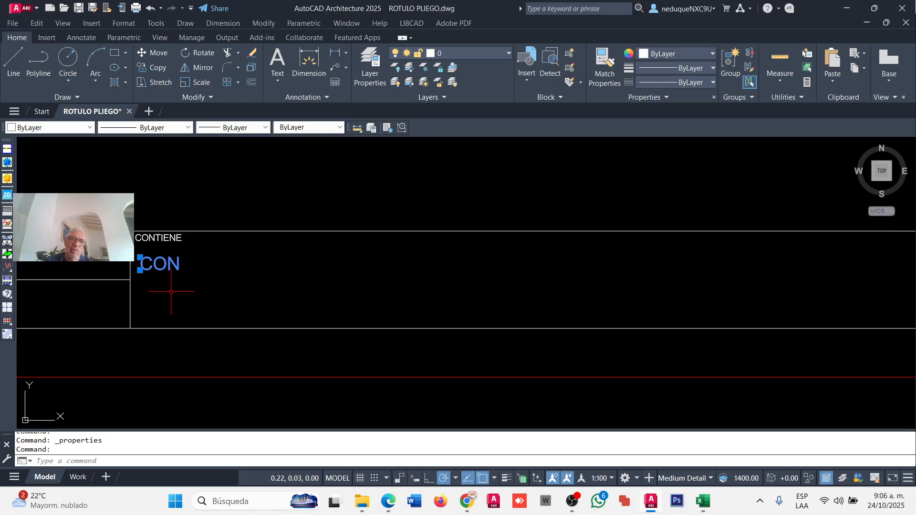
key("Escape")
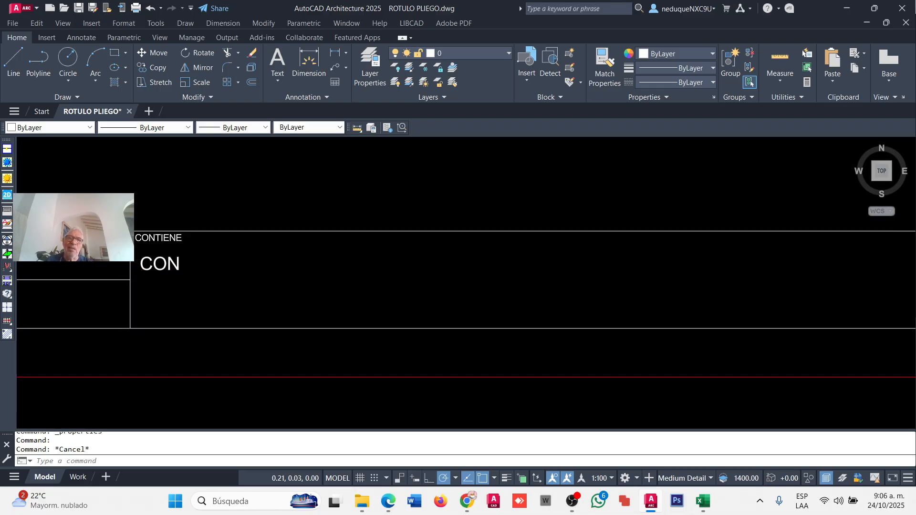
- Move the reduced CON attribute straight up a little so it sits just beneath the CONTIENE label
scroll(131, 259, "down", 6)
scroll(767, 265, "up", 2)
scroll(766, 265, "up", 1)
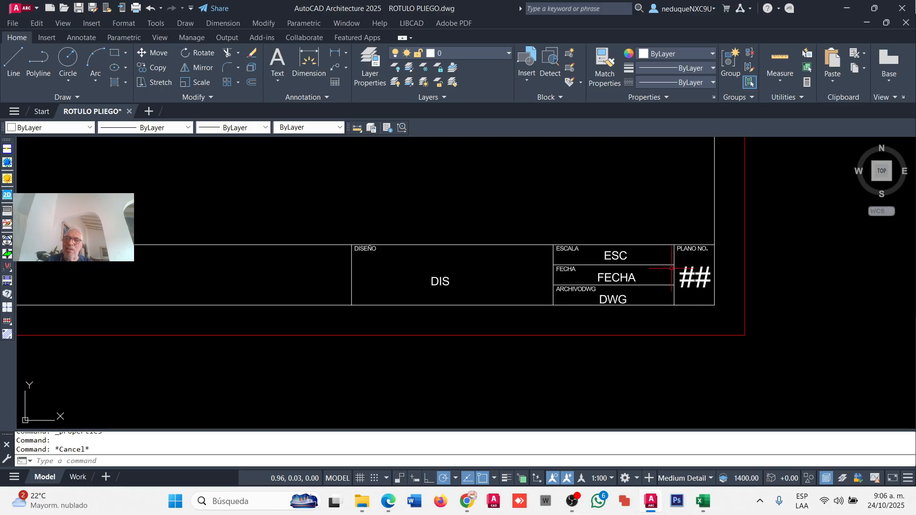
scroll(723, 287, "down", 3)
scroll(324, 299, "up", 5)
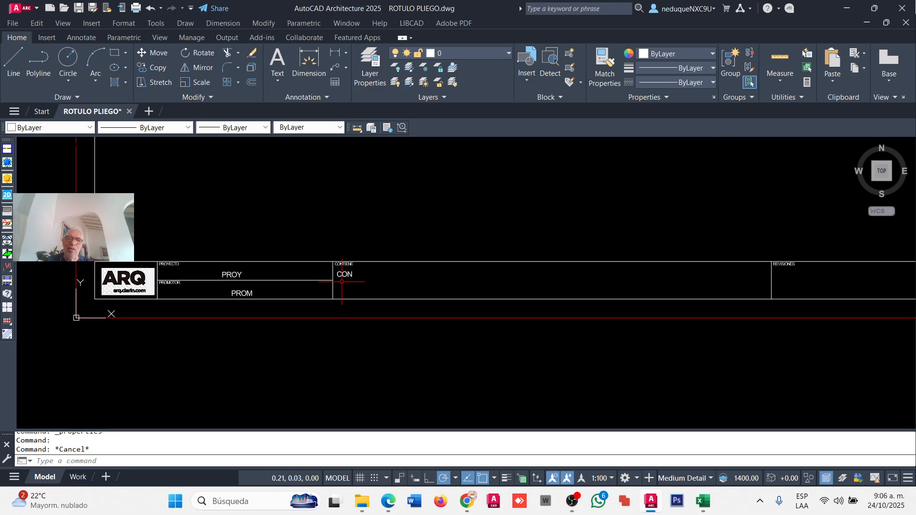
scroll(334, 311, "up", 1)
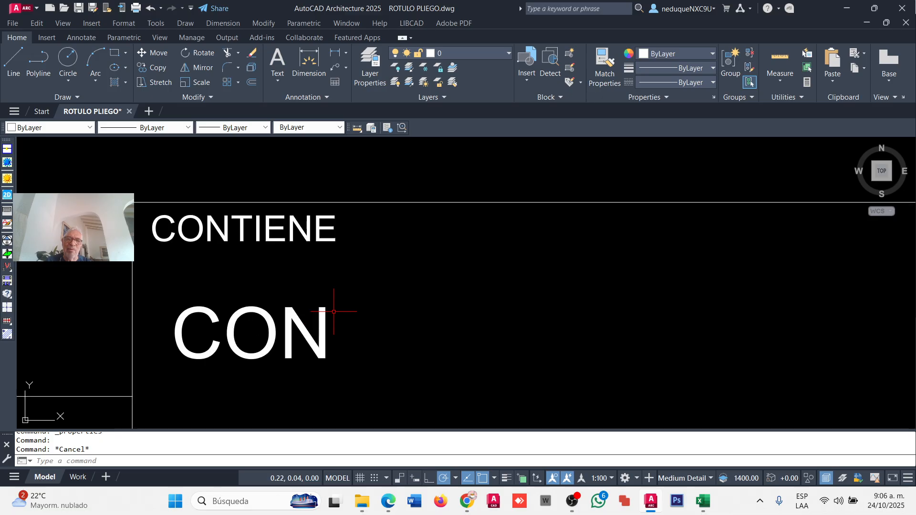
scroll(203, 281, "down", 4)
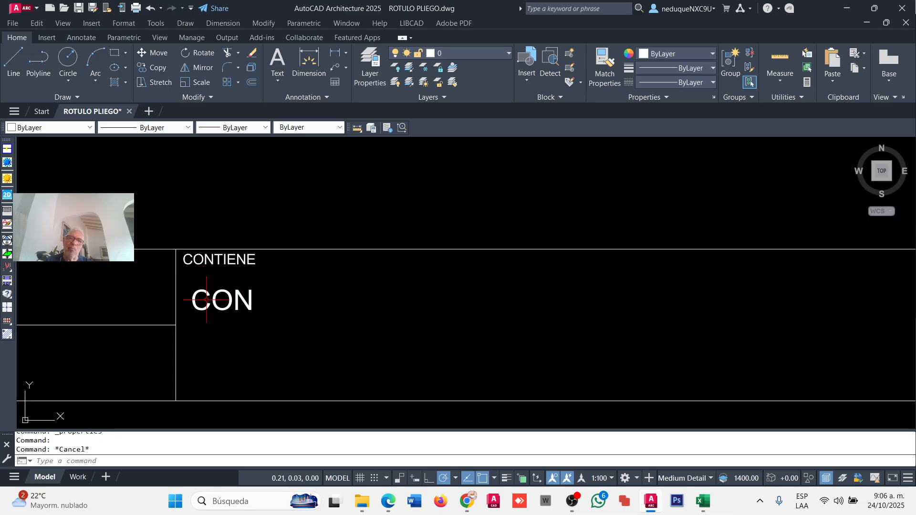
scroll(250, 298, "up", 4)
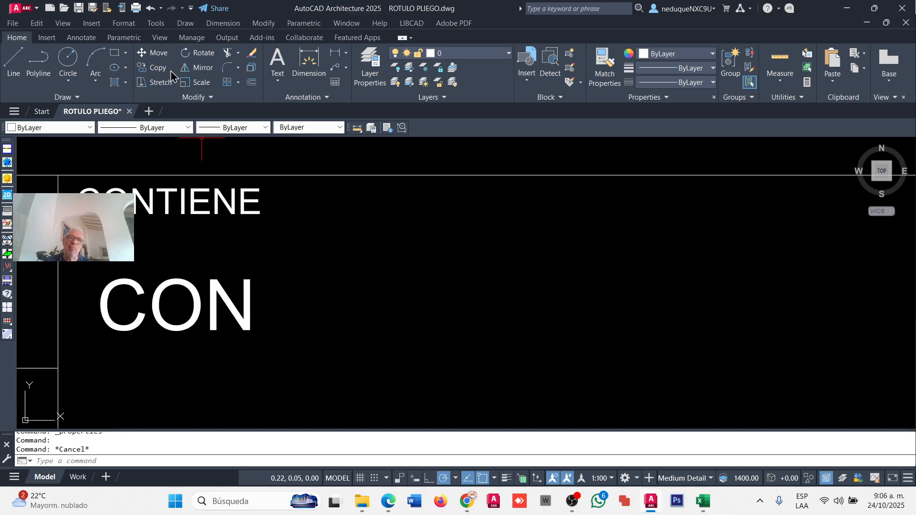
left_click(154, 54)
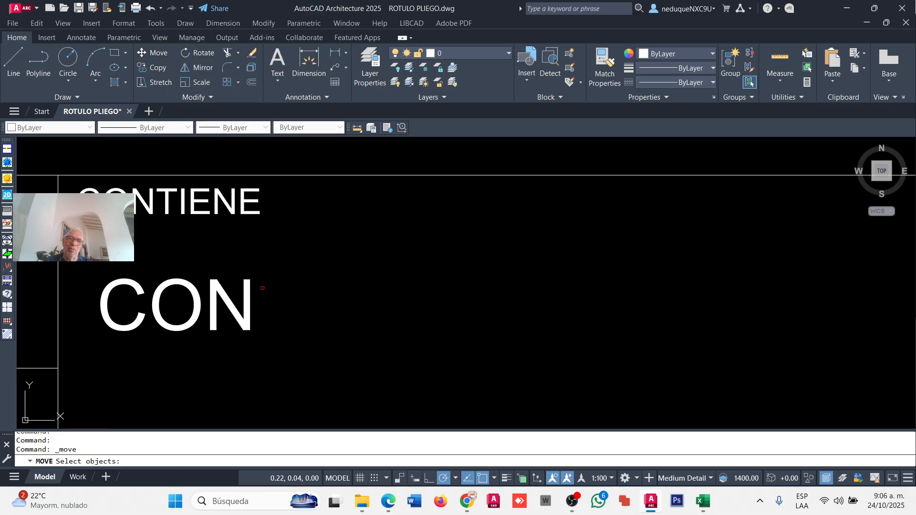
left_click(286, 300)
key("Return")
left_click(292, 298)
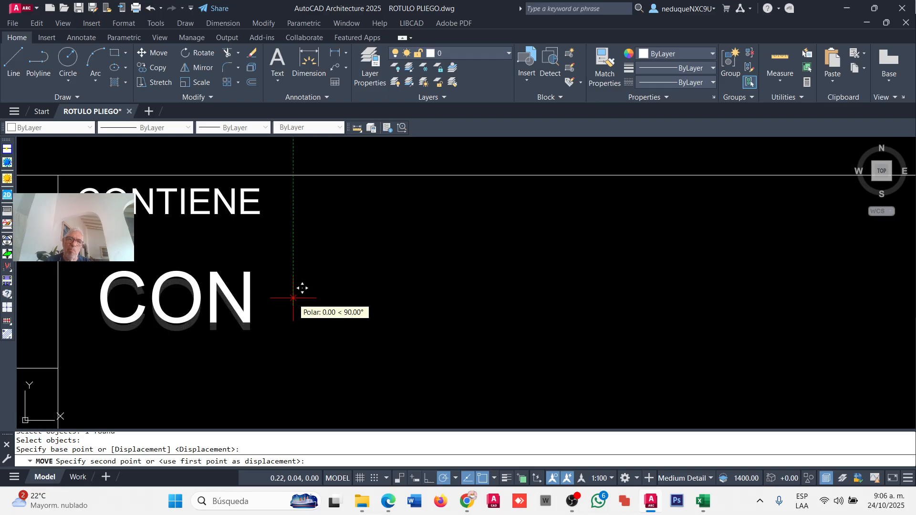
left_click(293, 284)
- Look along the title block strip and check the attributes from the CONTIENE cell across to the PLANO NO. cell
scroll(205, 279, "down", 8)
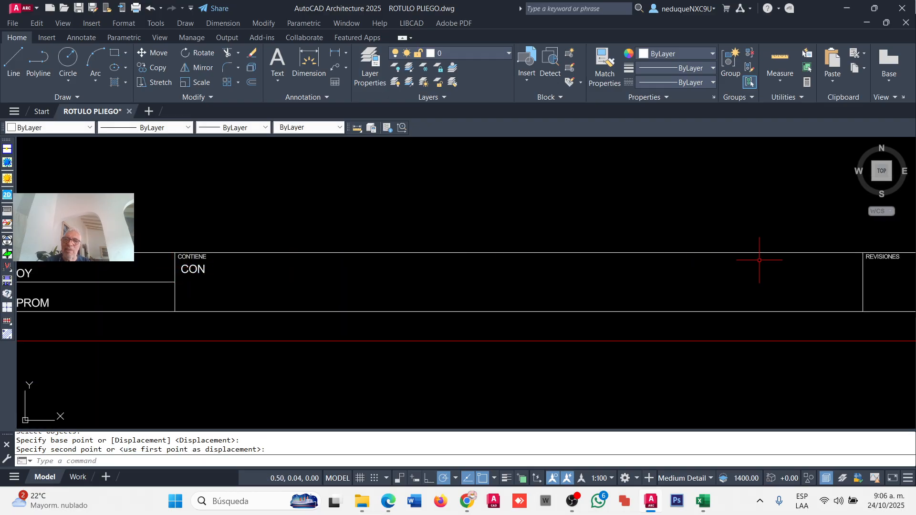
scroll(114, 274, "down", 2)
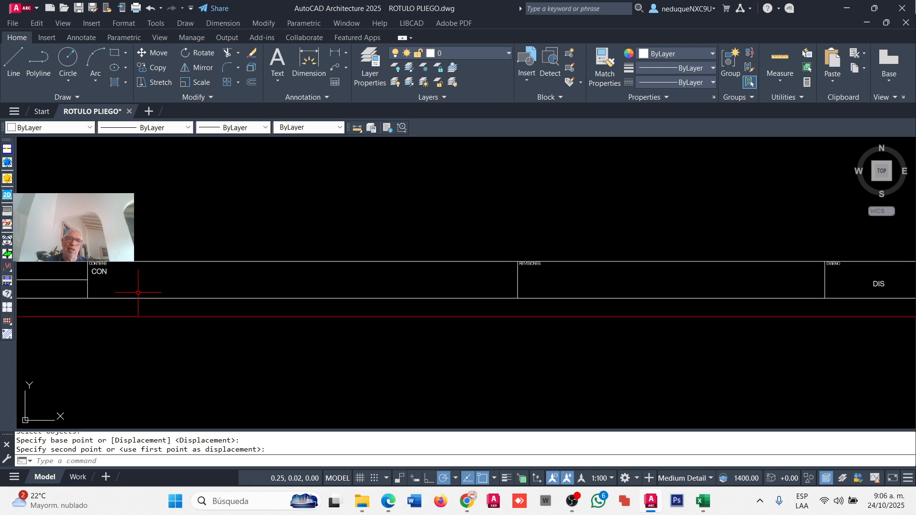
scroll(137, 294, "down", 2)
scroll(170, 317, "up", 4)
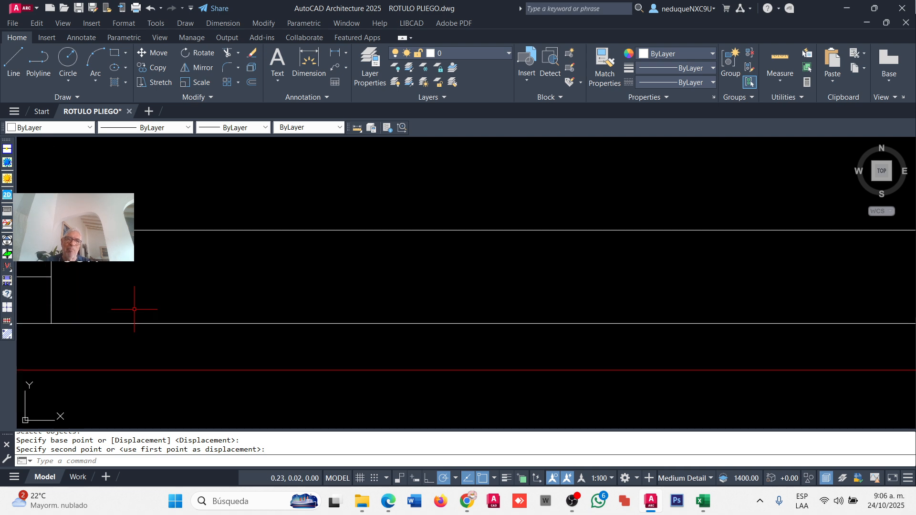
middle_click_drag(135, 296, 137, 330)
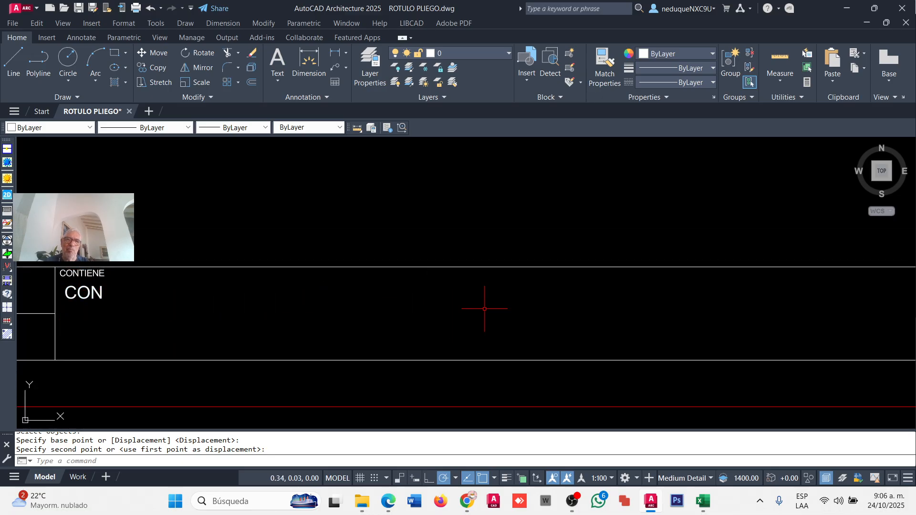
scroll(111, 309, "down", 3)
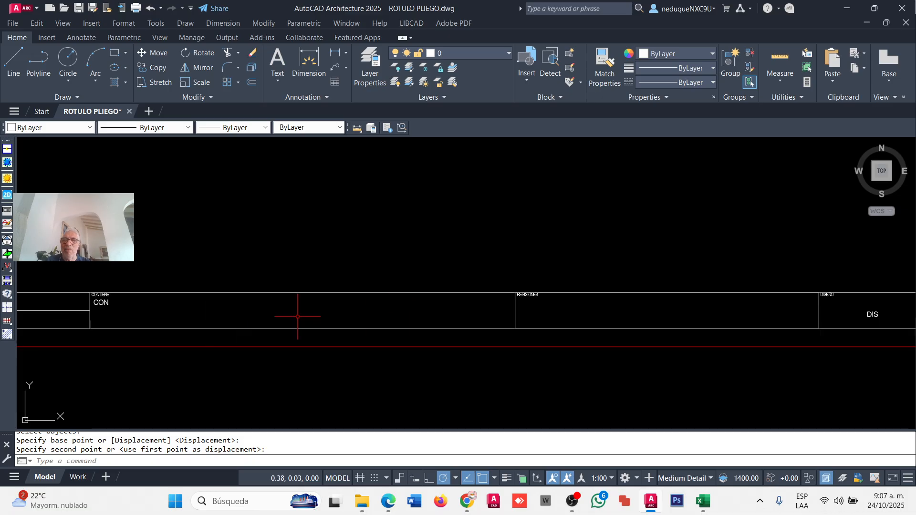
scroll(86, 311, "down", 3)
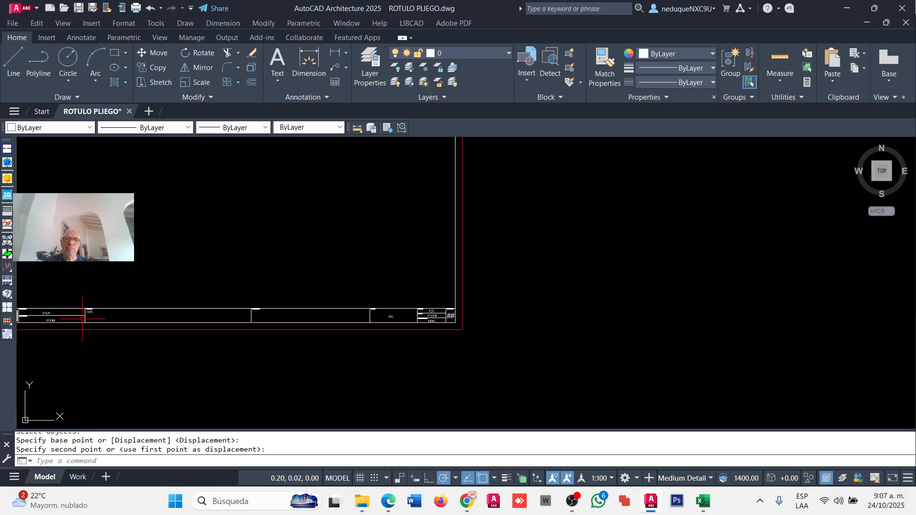
scroll(91, 305, "up", 6)
scroll(91, 308, "down", 3)
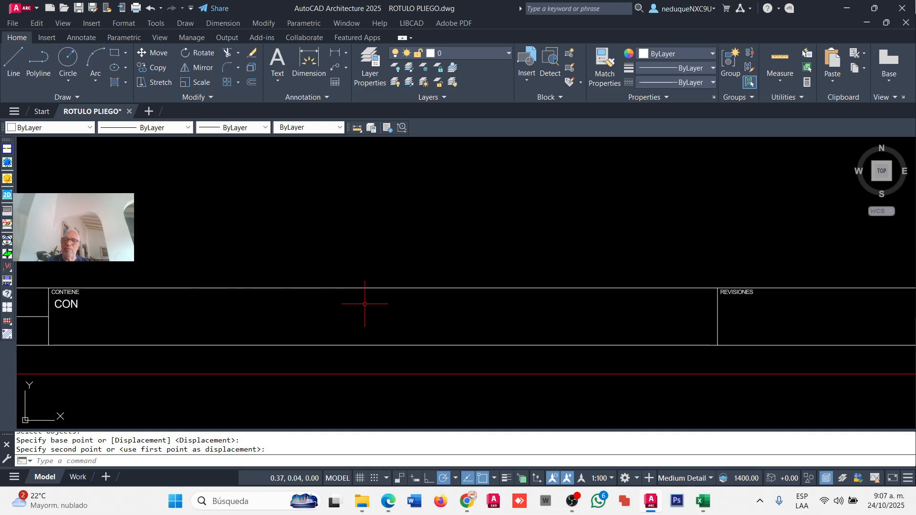
scroll(364, 304, "down", 4)
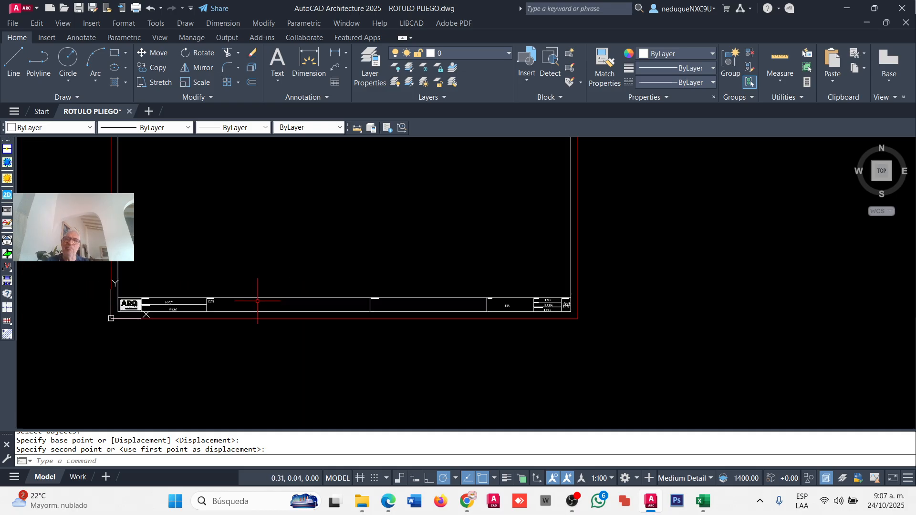
scroll(394, 286, "up", 5)
scroll(563, 321, "up", 5)
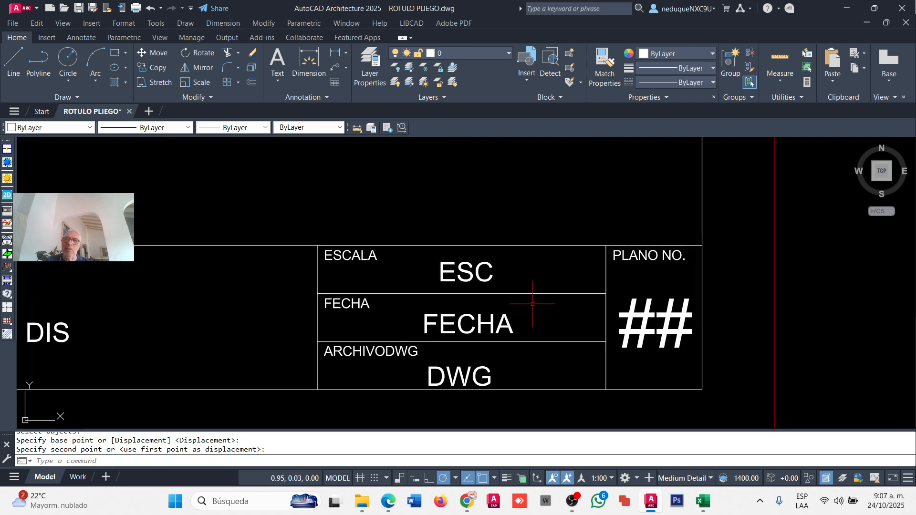
scroll(397, 295, "down", 4)
mouse_move(397, 295)
middle_mouse_down()
mouse_move(428, 315)
mouse_move(474, 319)
middle_mouse_up()
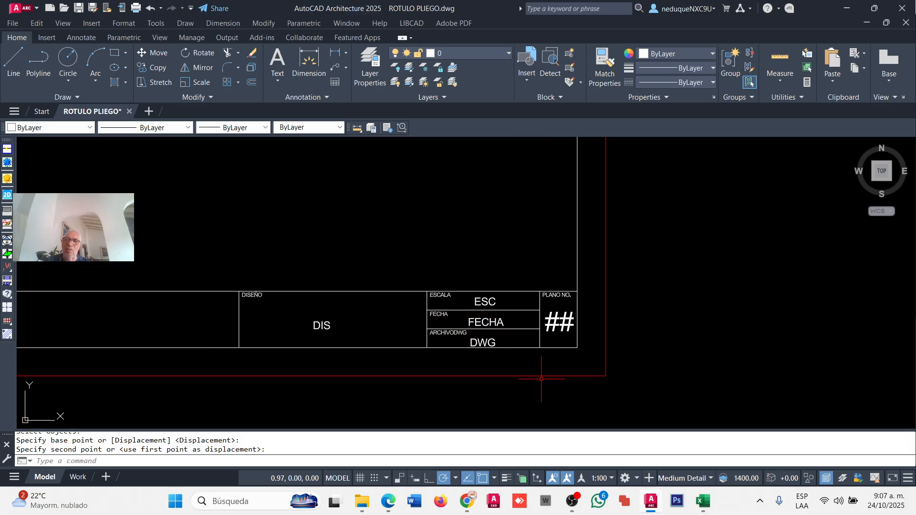
scroll(344, 376, "down", 4)
scroll(386, 360, "up", 6)
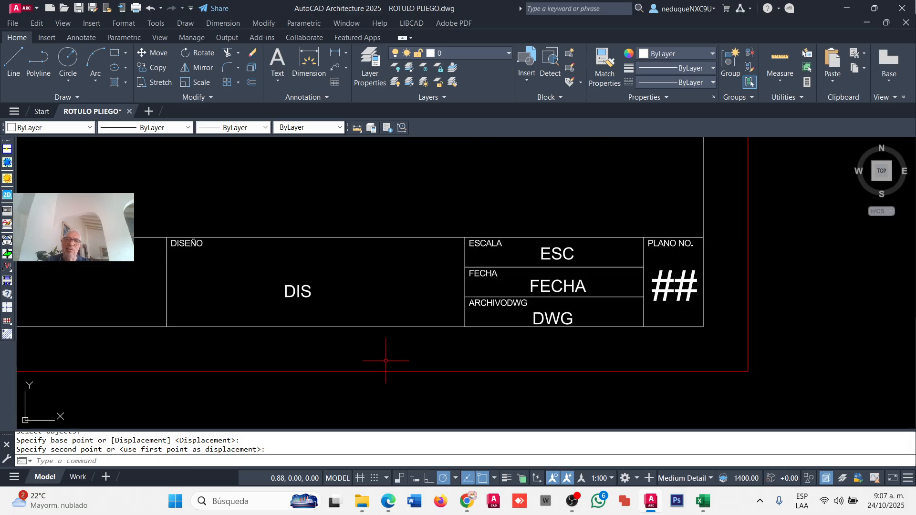
- Examine the tag, prompt and default of the DIS attribute definition in the DISEÑO cell, keeping them as they are
scroll(301, 287, "up", 6)
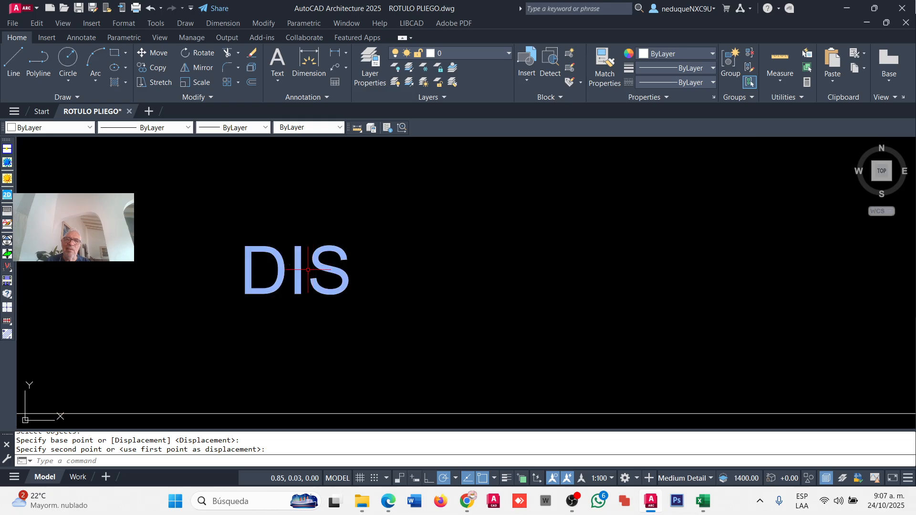
left_click(333, 265)
left_click(320, 259)
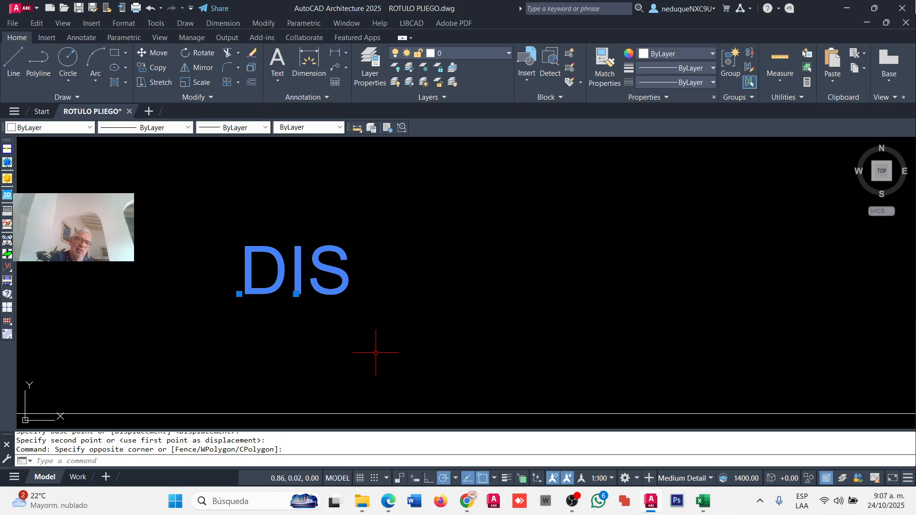
key("Escape")
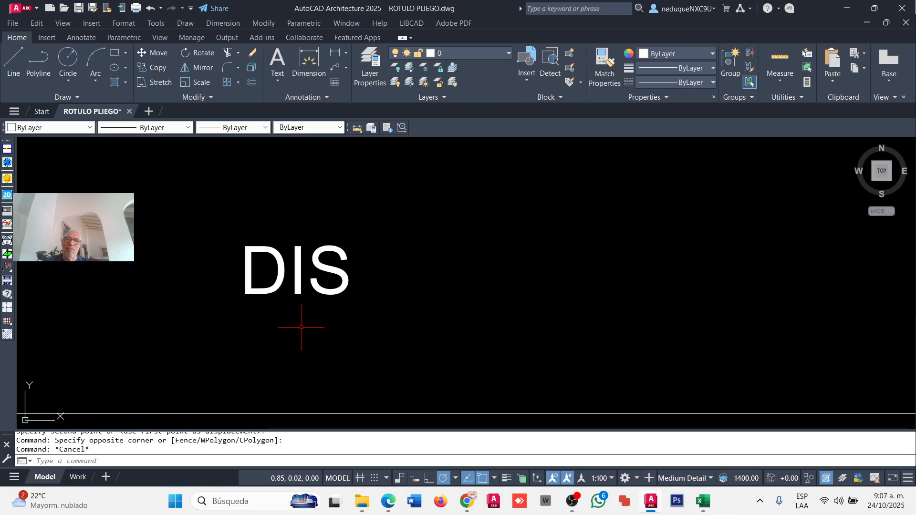
scroll(302, 325, "down", 3)
scroll(319, 291, "up", 3)
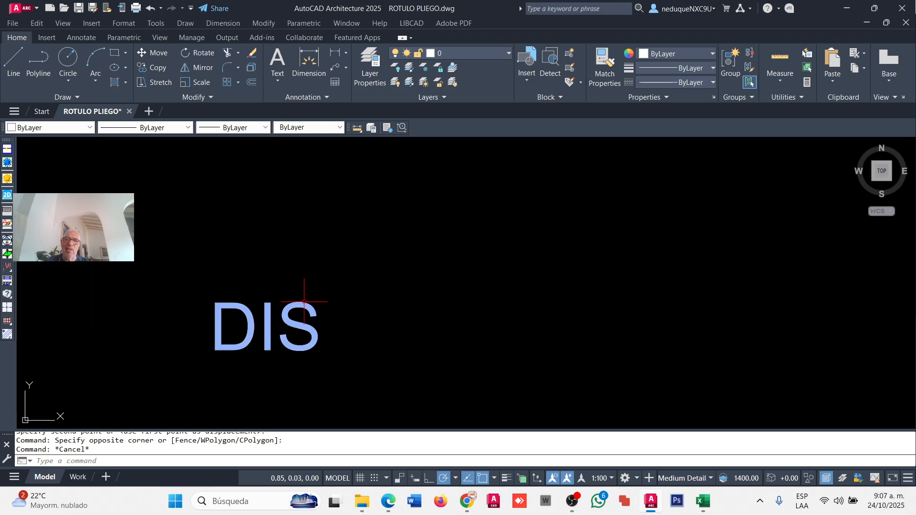
double_click(300, 302)
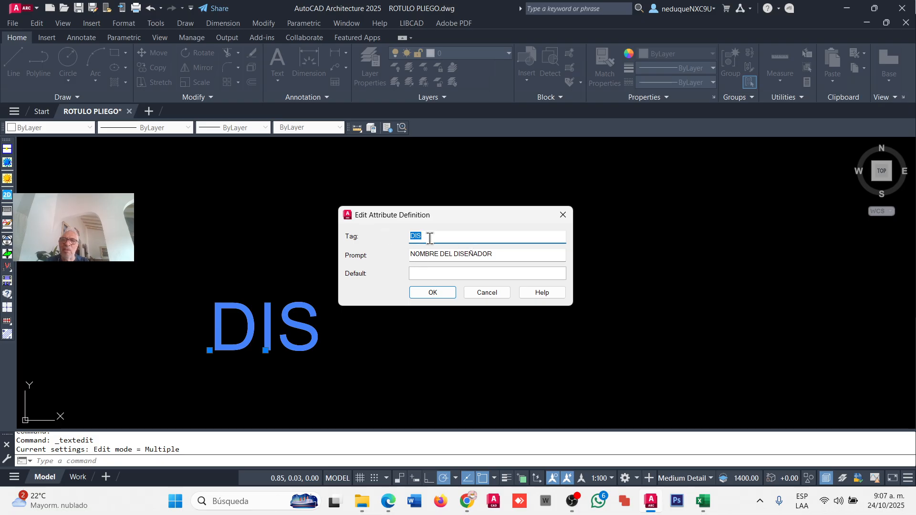
left_click(436, 296)
scroll(338, 321, "down", 4)
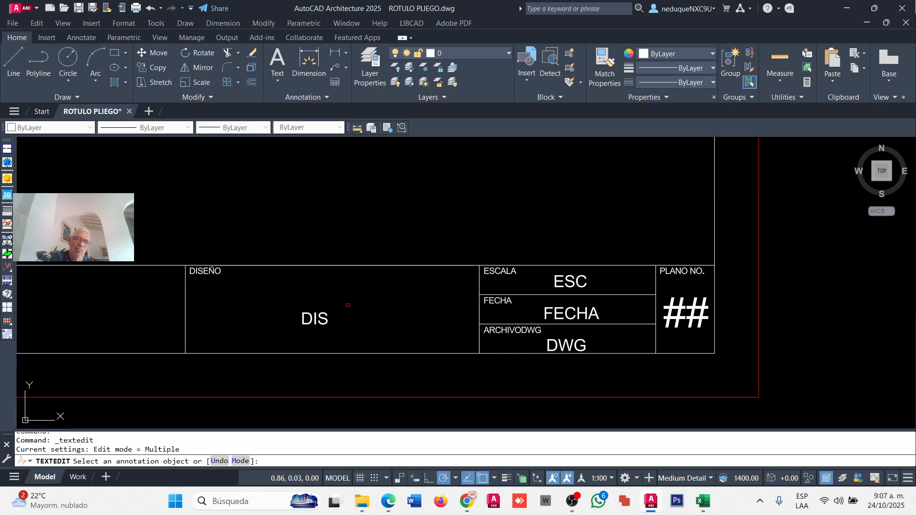
- End the attribute editing and examine the whole sheet, including its frame and the full title block strip
key("Escape")
scroll(348, 304, "down", 4)
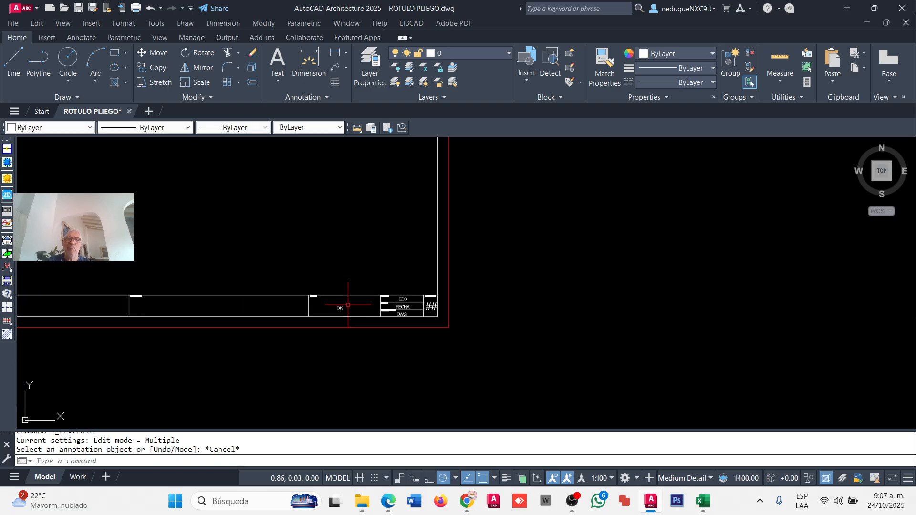
mouse_move(299, 275)
middle_mouse_down()
mouse_move(458, 292)
mouse_move(464, 327)
middle_mouse_up()
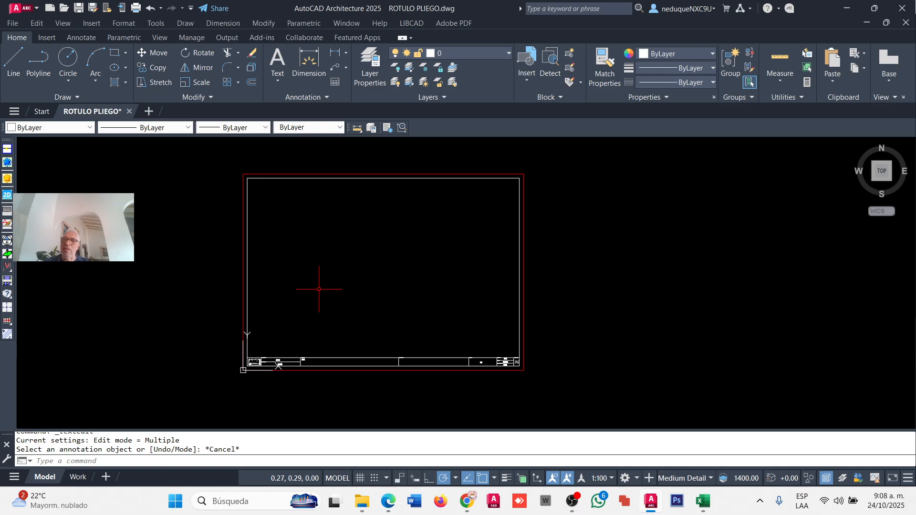
scroll(310, 261, "down", 2)
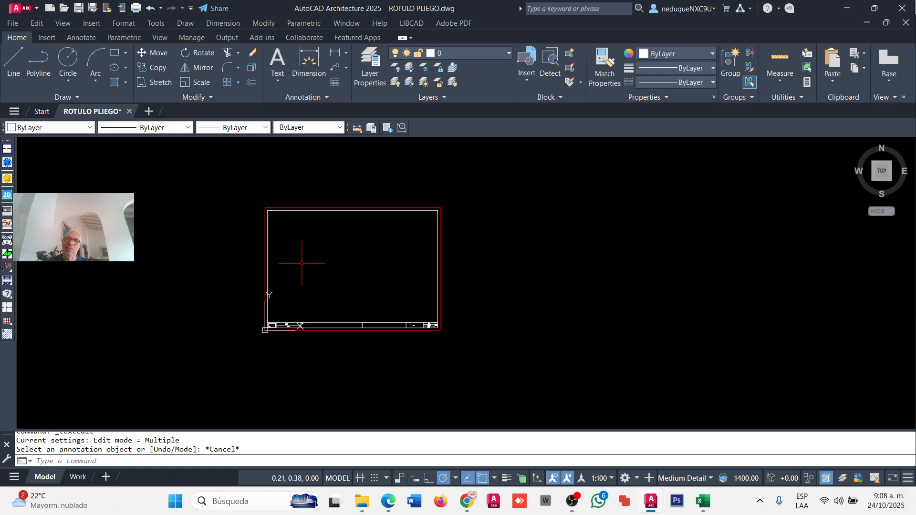
scroll(304, 257, "up", 2)
middle_click_drag(331, 251, 368, 261)
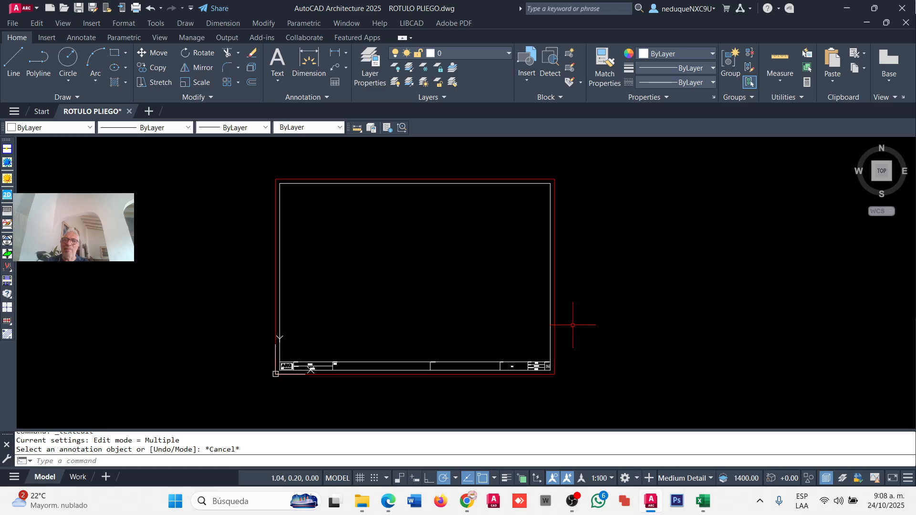
scroll(535, 377, "up", 5)
scroll(505, 302, "down", 3)
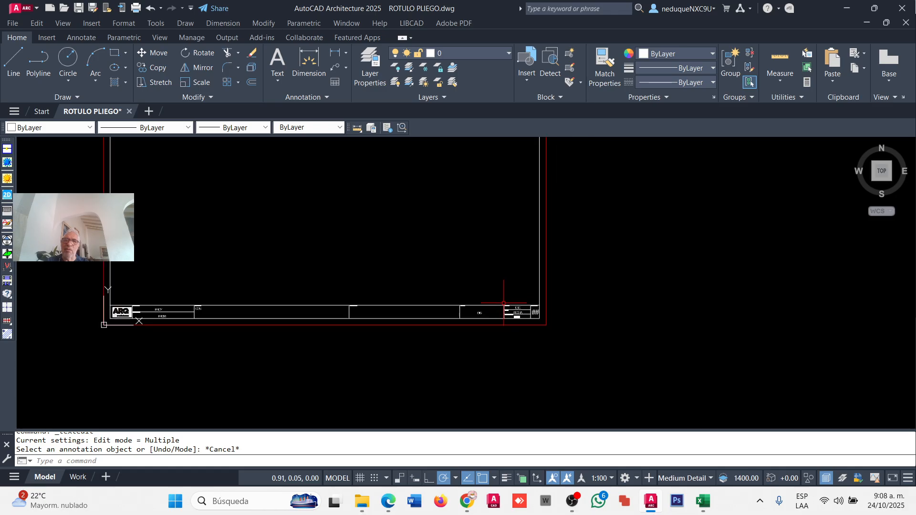
mouse_move(141, 322)
middle_mouse_down()
mouse_move(153, 361)
mouse_move(112, 389)
middle_mouse_up()
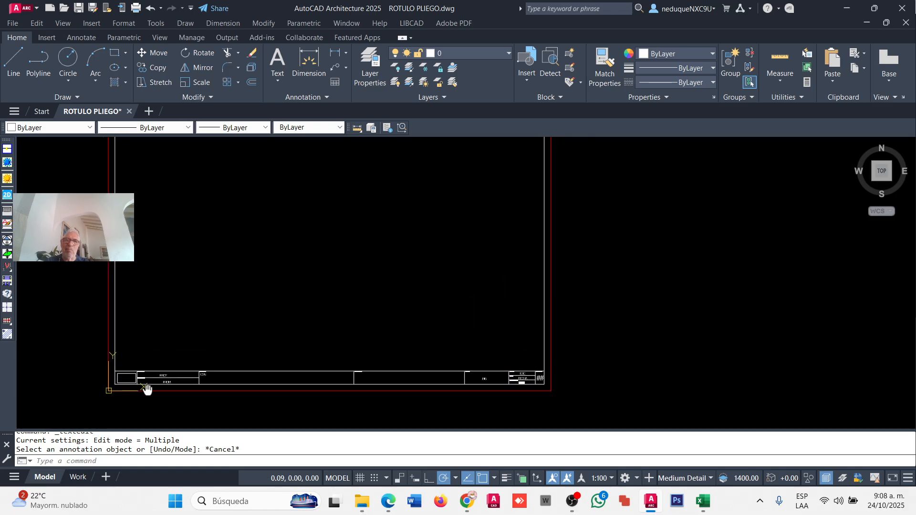
mouse_move(234, 313)
middle_mouse_down()
mouse_move(224, 372)
mouse_move(229, 365)
middle_mouse_up()
scroll(269, 340, "down", 4)
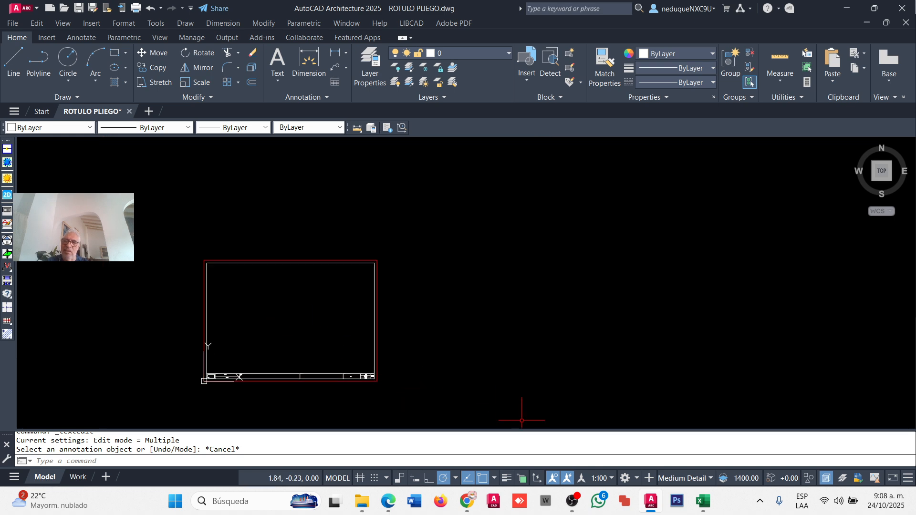
left_click(570, 505)
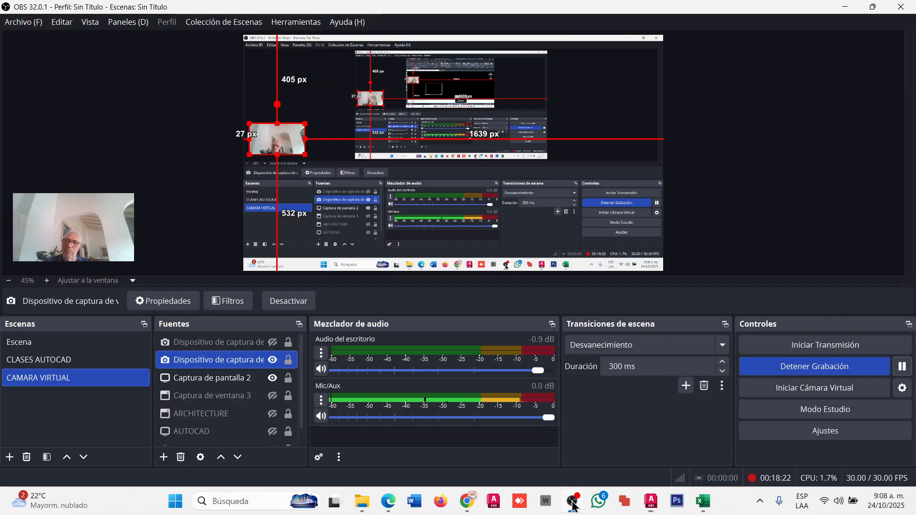